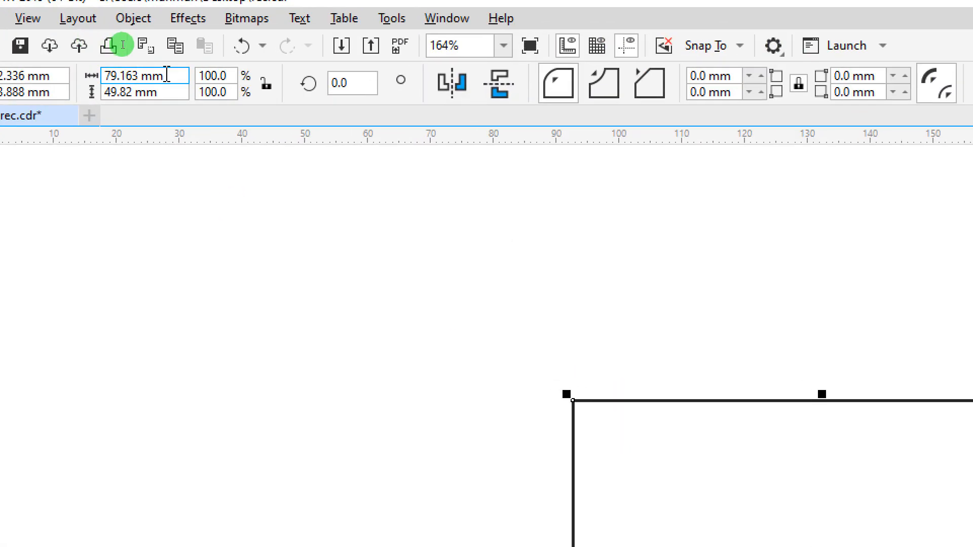
Resize the rectangle to 88 mm wide by 54 mm high and shift it slightly up and to the right
left_click(166, 75)
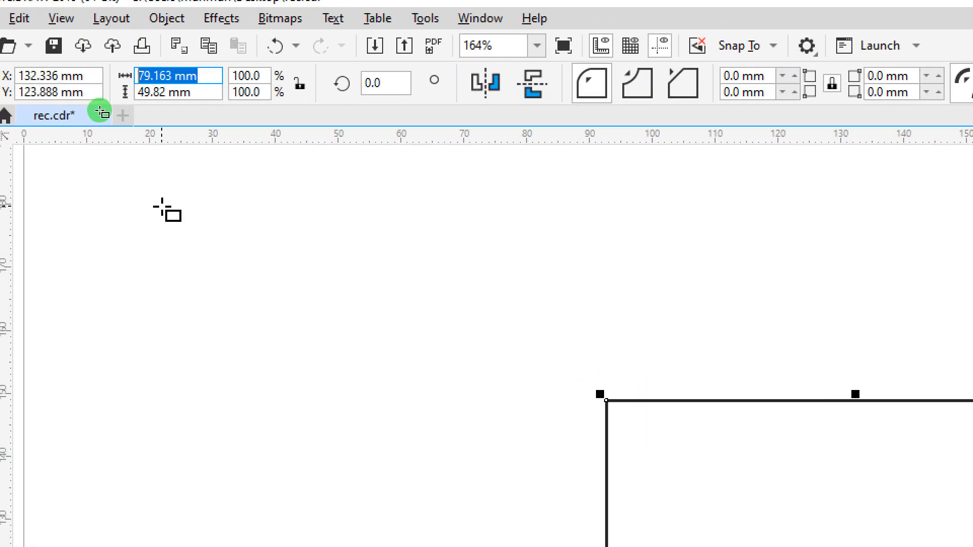
type("88")
key("Tab")
type("5")
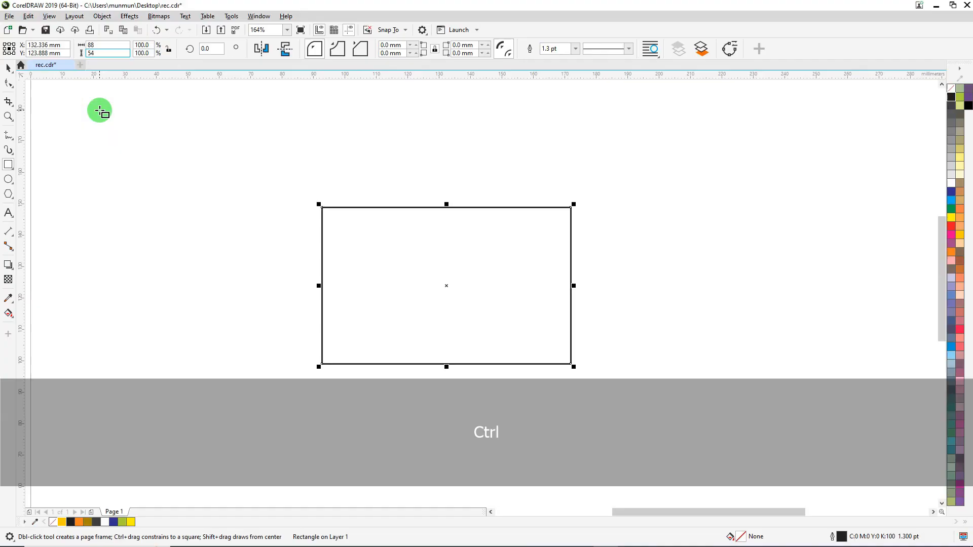
key("Return")
left_click(8, 67)
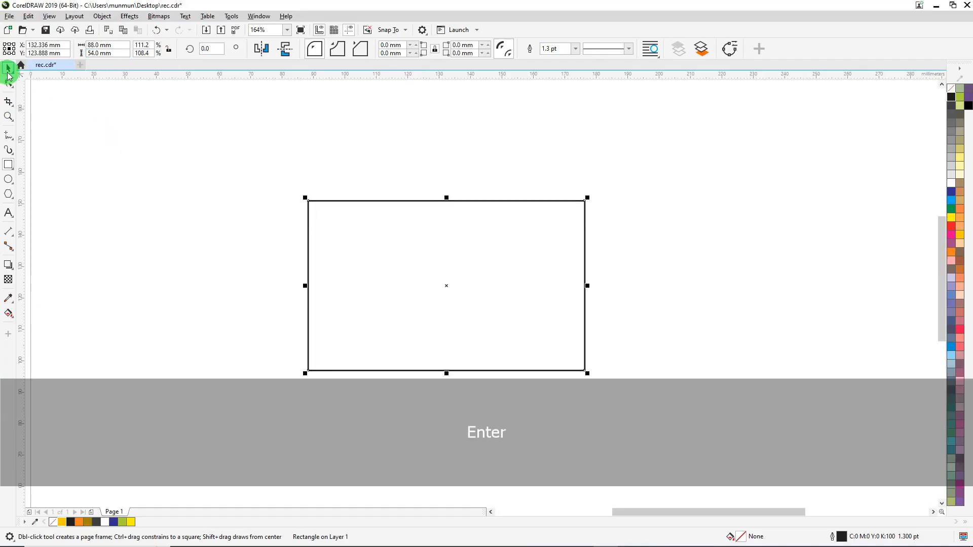
left_click_drag(404, 219, 414, 224)
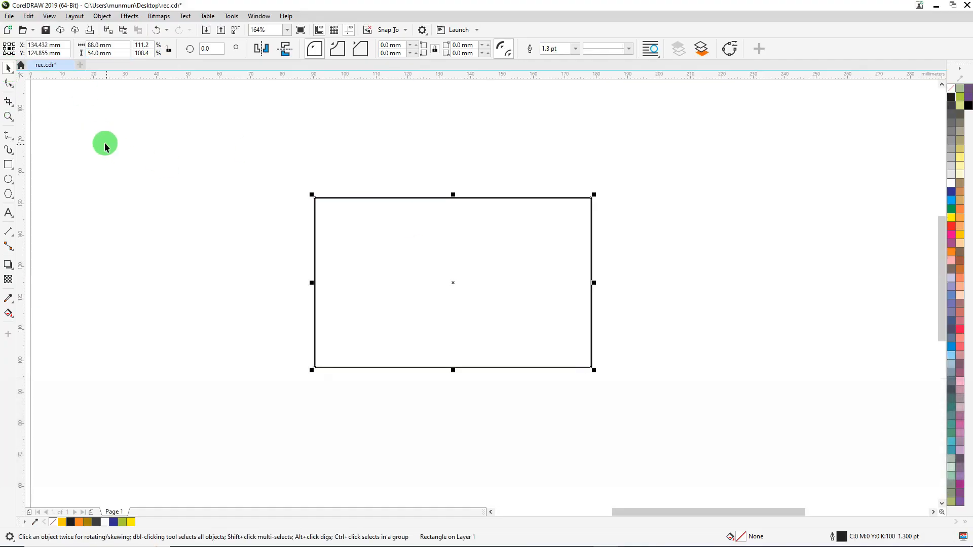
Copy the rectangle and paste a duplicate directly on top of it
left_click(9, 116)
left_click_drag(270, 164, 622, 409)
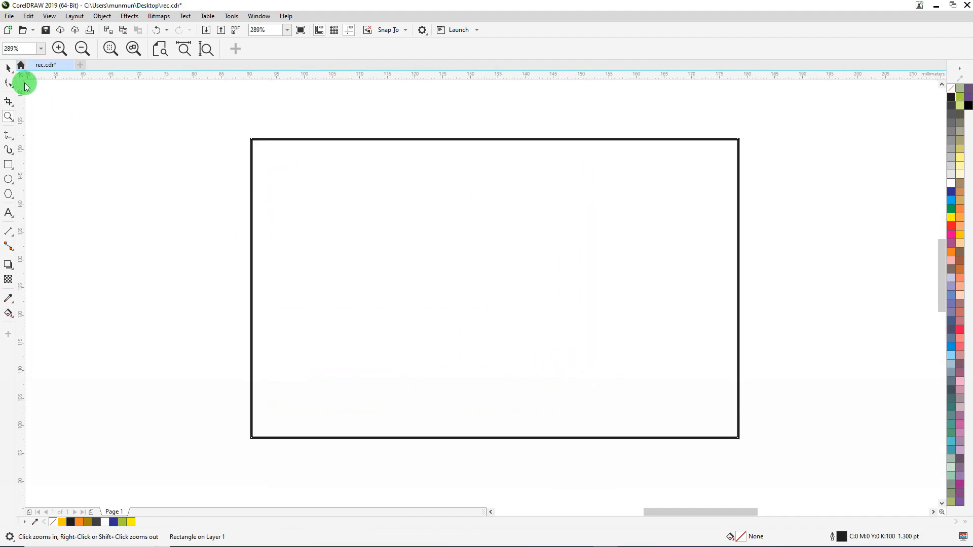
left_click(10, 69)
left_click(384, 218)
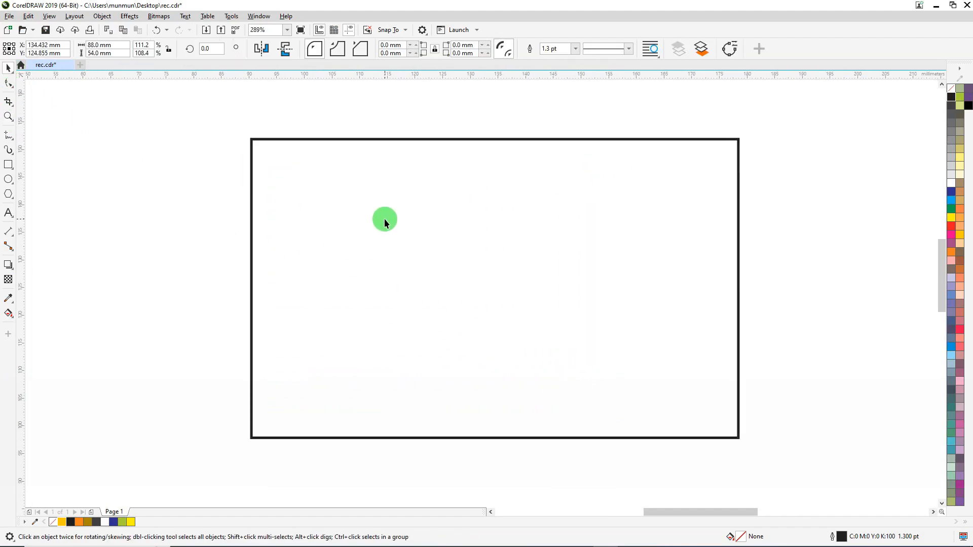
right_click(386, 219)
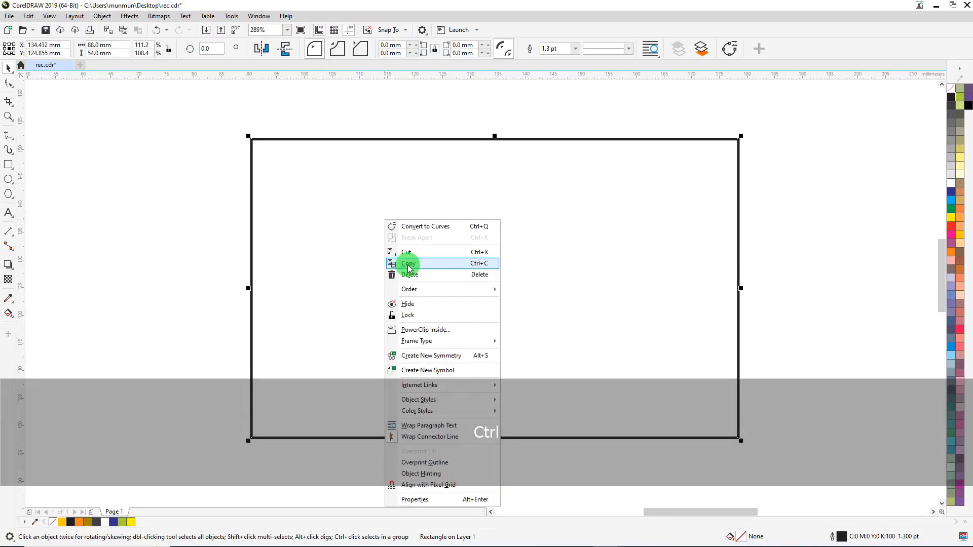
left_click(410, 263)
left_click(163, 174)
right_click(147, 157)
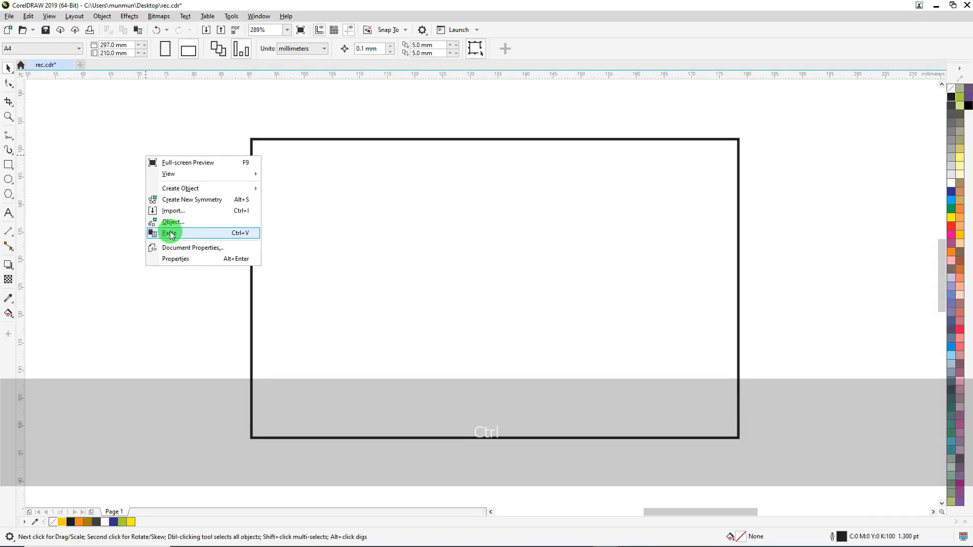
left_click(173, 237)
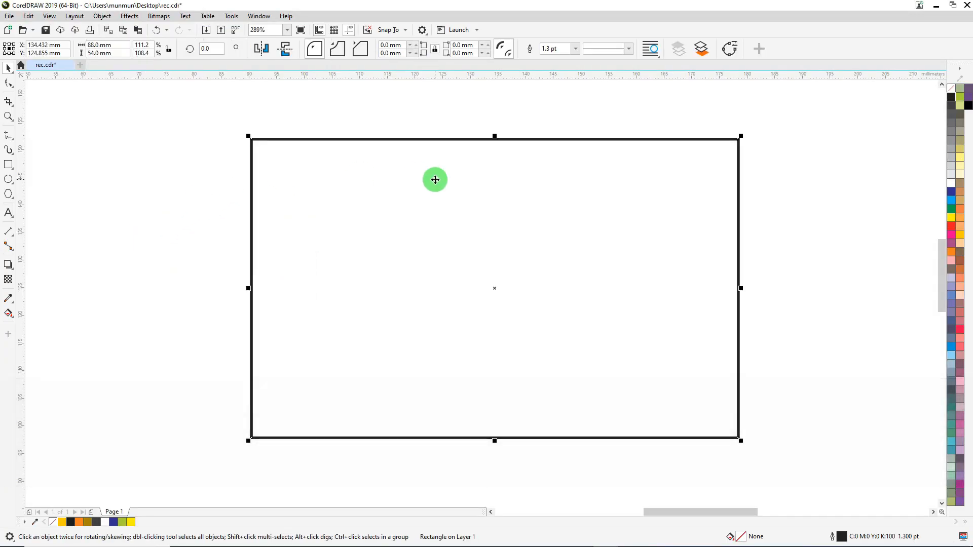
Shrink the duplicate from its top edge to about 18.5 mm high, keeping its base, and convert it to curves
left_click_drag(497, 137, 474, 334)
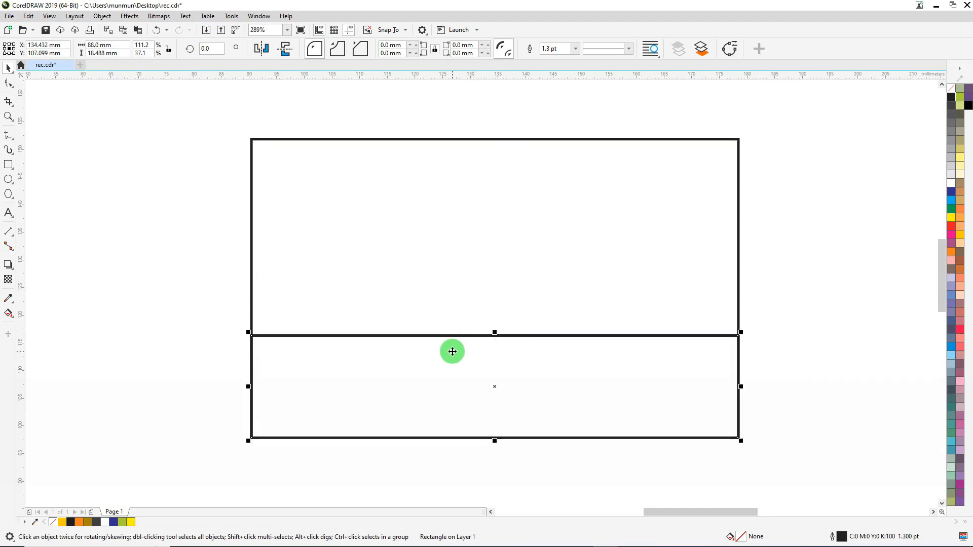
right_click(452, 353)
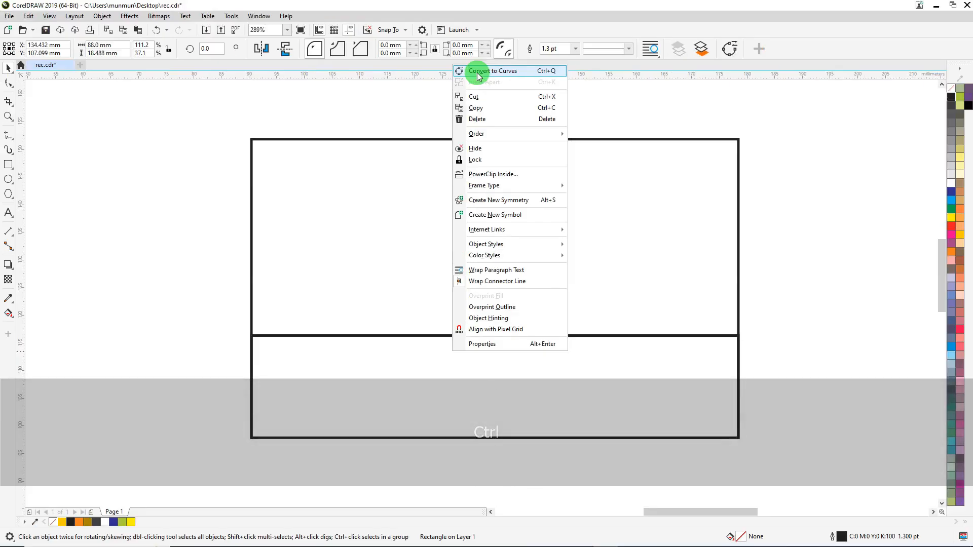
left_click(479, 71)
Lower the strip's upper-left node to just above the card's bottom-left corner so the upper edge slopes
left_click(8, 83)
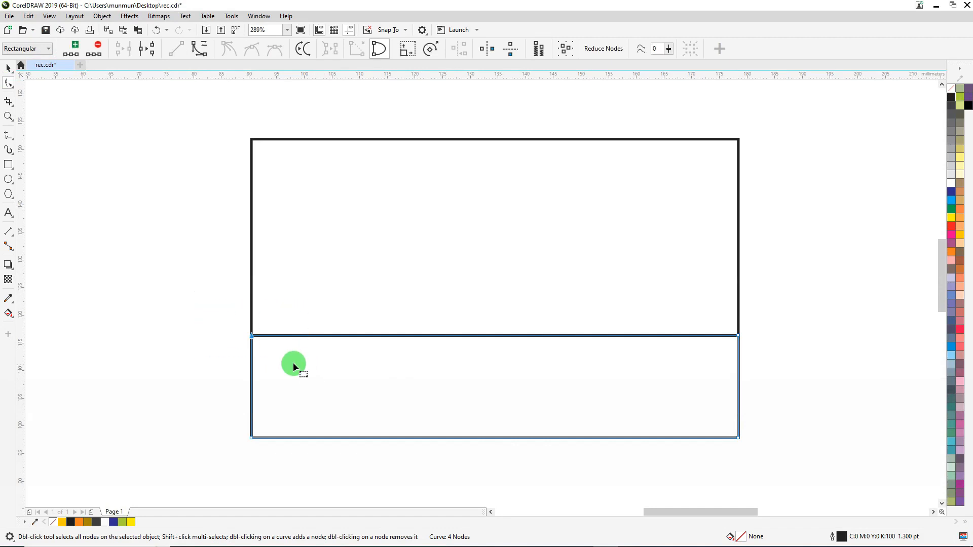
left_click_drag(253, 335, 255, 427)
left_click(617, 363)
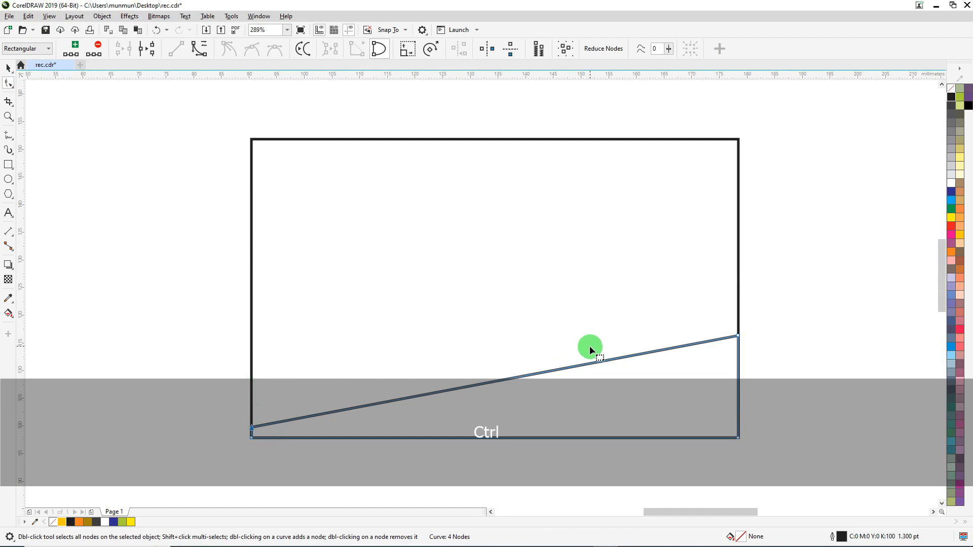
Convert the strip's sloping upper edge to a curve and bend it downward towards its right end
left_click(593, 363)
right_click(593, 364)
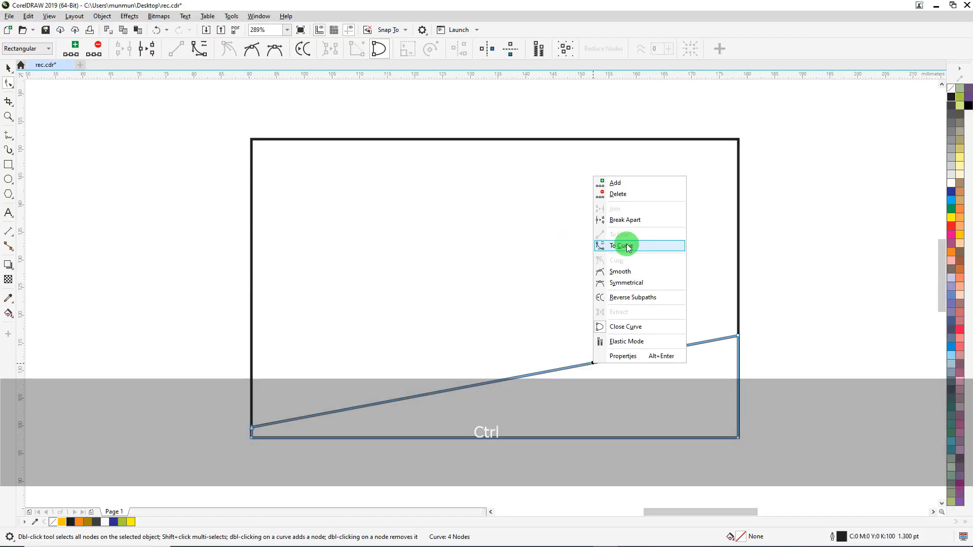
left_click(628, 247)
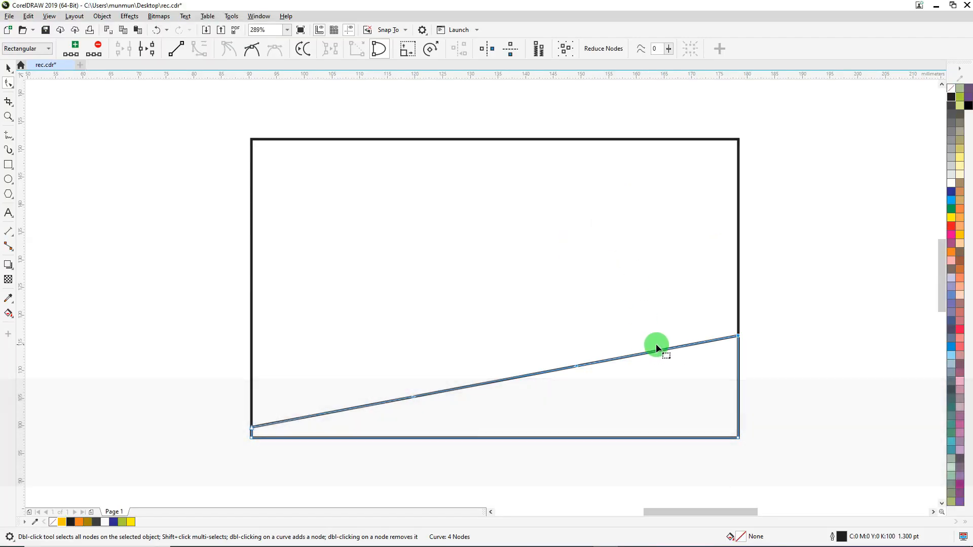
left_click_drag(649, 351, 662, 382)
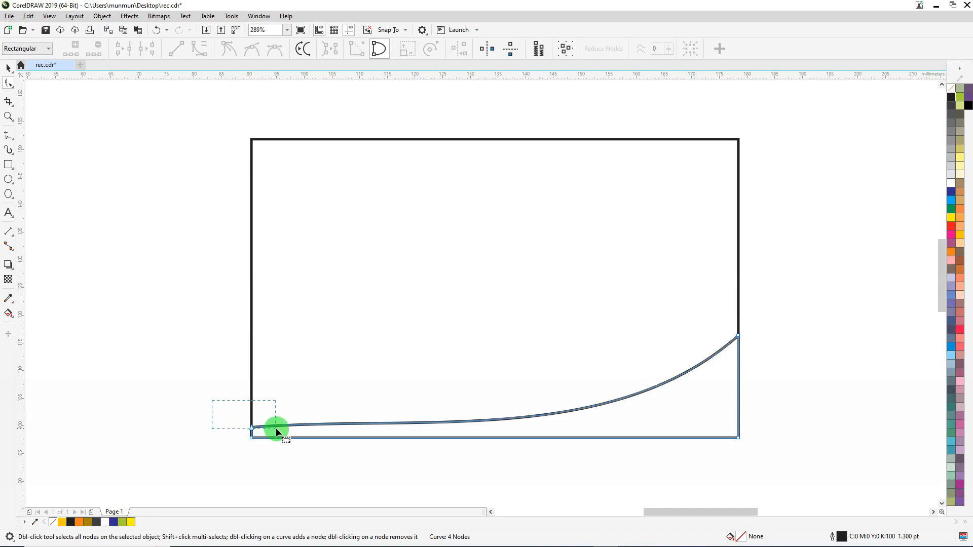
Shape the upper edge into an S-shaped wave, raising the left control handle and lowering the right one
left_click_drag(276, 430, 278, 430)
left_click_drag(422, 418, 351, 349)
left_click_drag(620, 440, 635, 465)
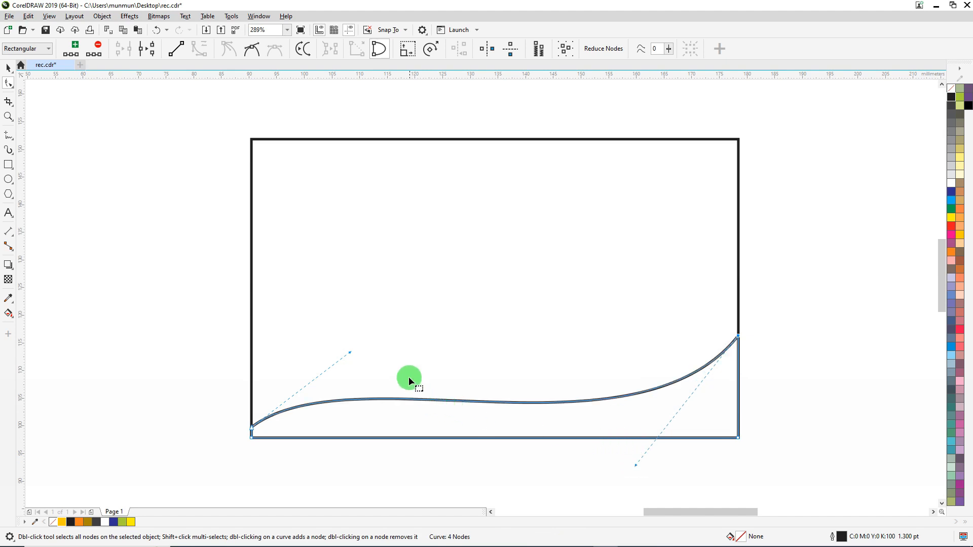
left_click_drag(349, 353, 350, 357)
Move the wave's left starting node down, closer to the card's bottom-left corner
scroll(243, 435, "up", 2)
scroll(243, 433, "up", 1)
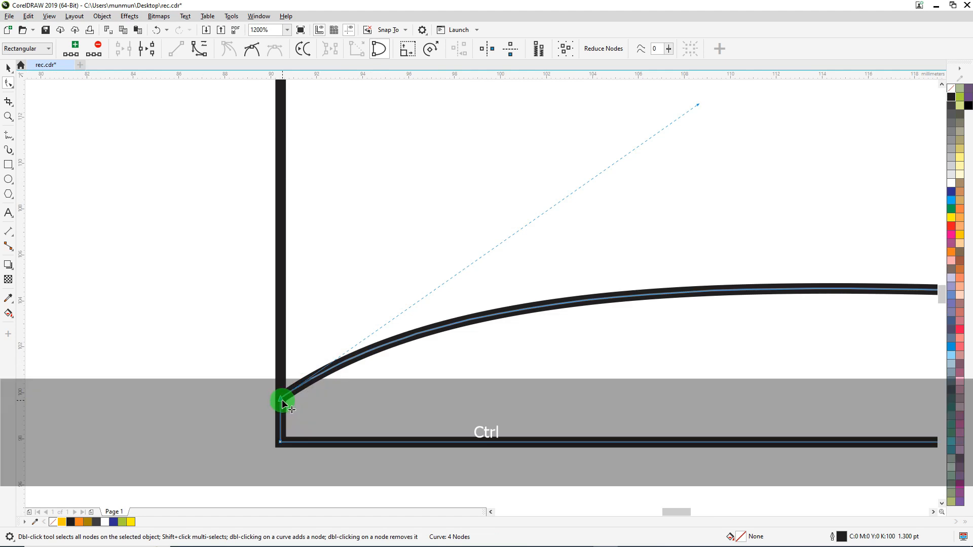
left_click_drag(282, 398, 281, 439)
scroll(254, 391, "down", 3)
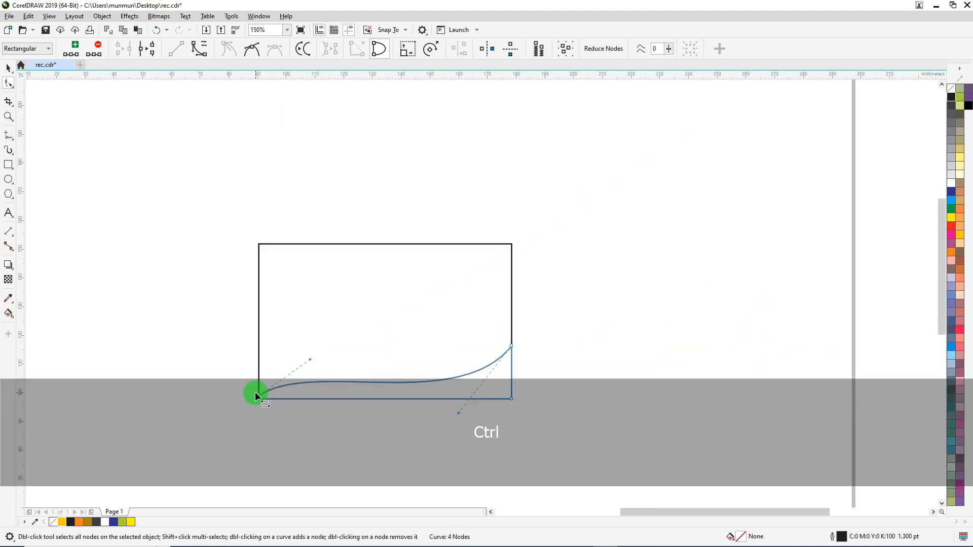
Fine-tune the wave by moving the left handle slightly up and left and the right handle slightly to the right
scroll(329, 400, "up", 1)
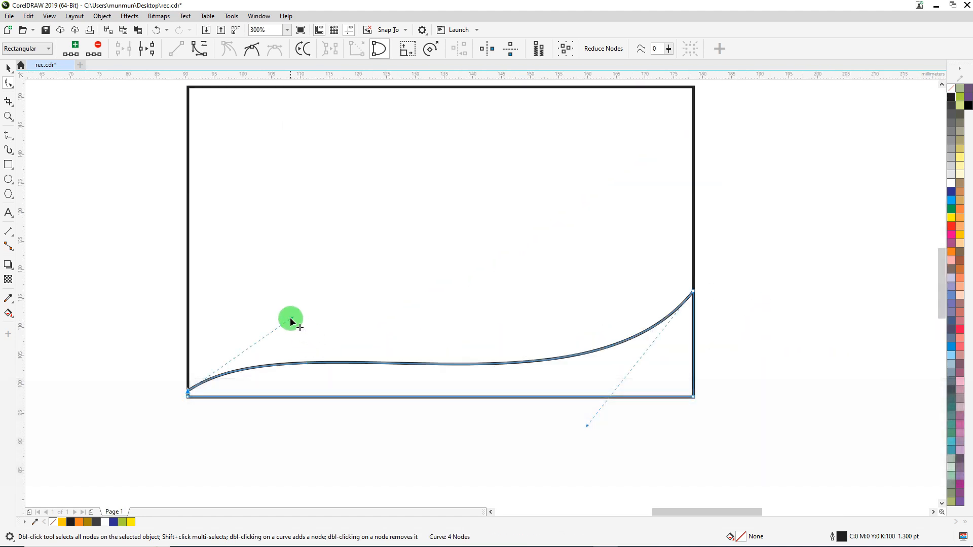
left_click_drag(291, 315, 285, 314)
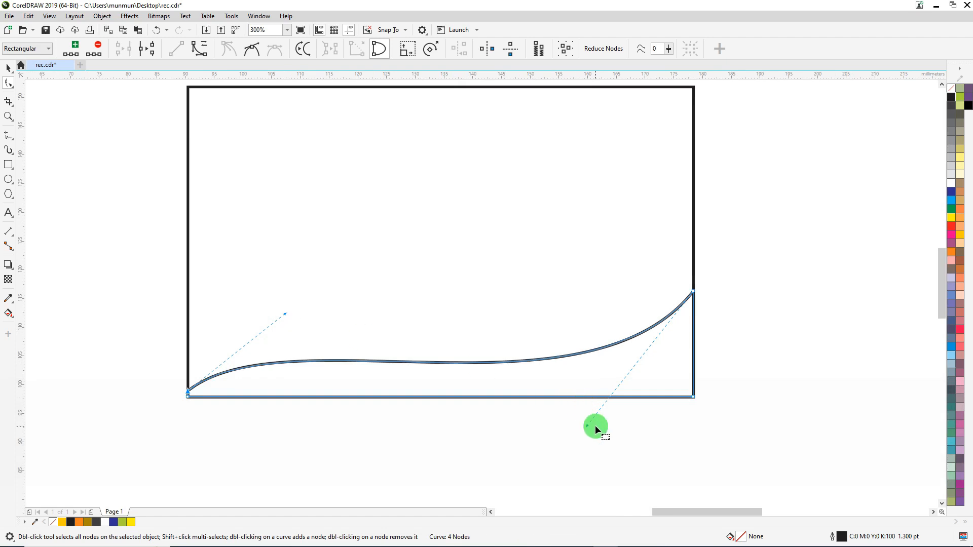
left_click_drag(583, 428, 591, 426)
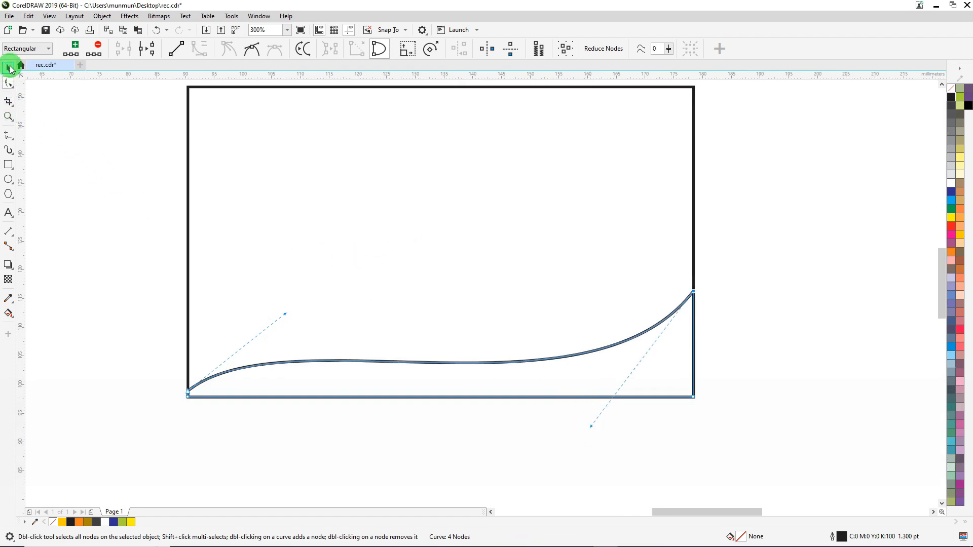
Fill the wave shape with Deep Yellow and remove its outline
left_click(10, 68)
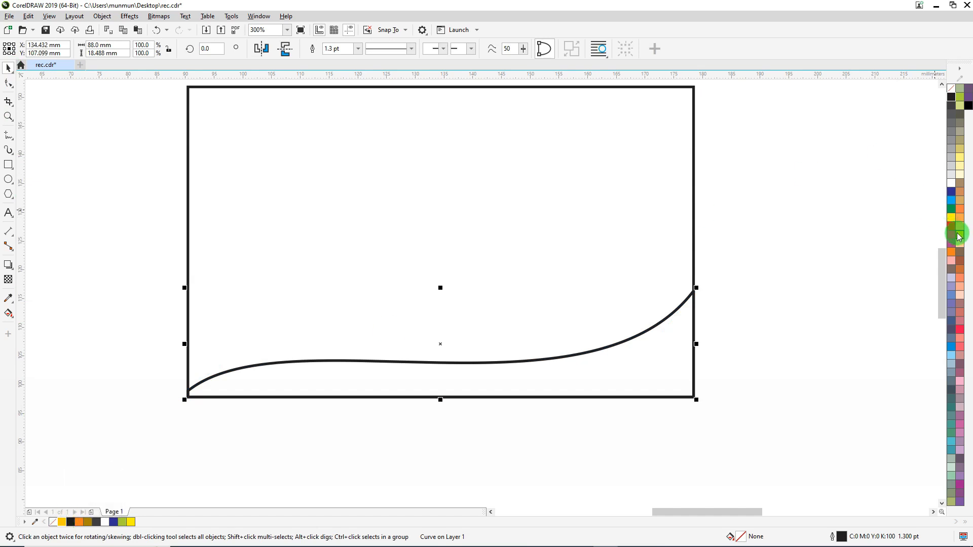
left_click(960, 236)
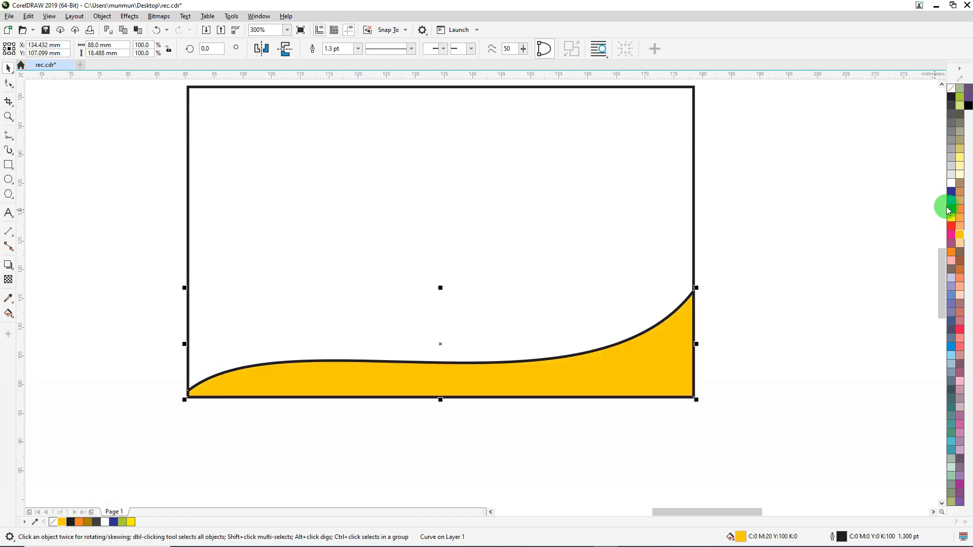
right_click(952, 90)
left_click(759, 242)
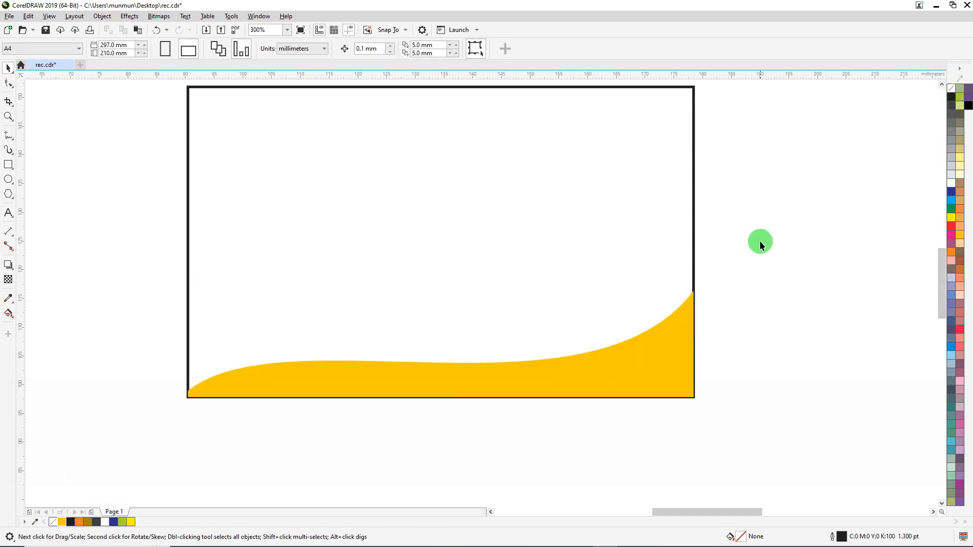
Darken the wave shape's uniform fill by setting its CMYK black (K) value to 40
left_click(572, 368)
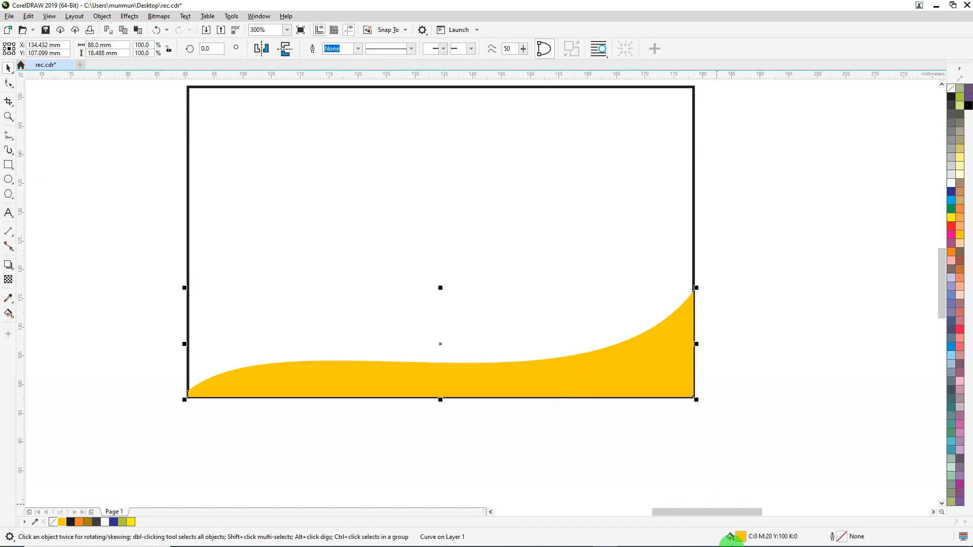
double_click(741, 539)
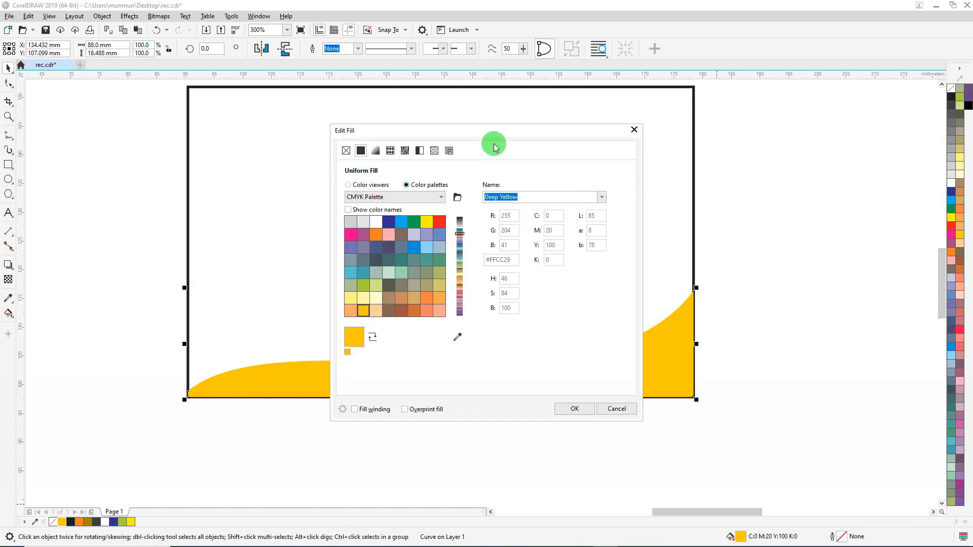
left_click_drag(496, 130, 267, 135)
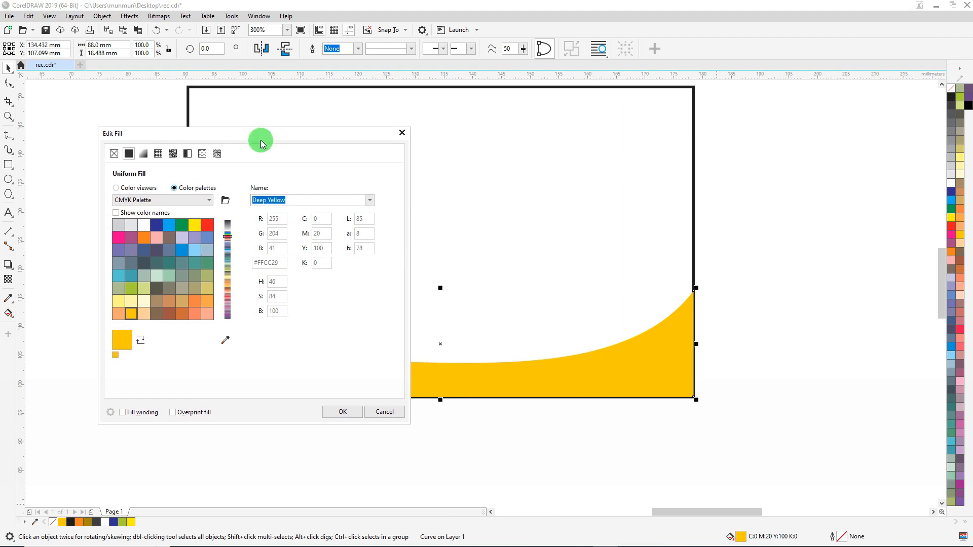
left_click(117, 188)
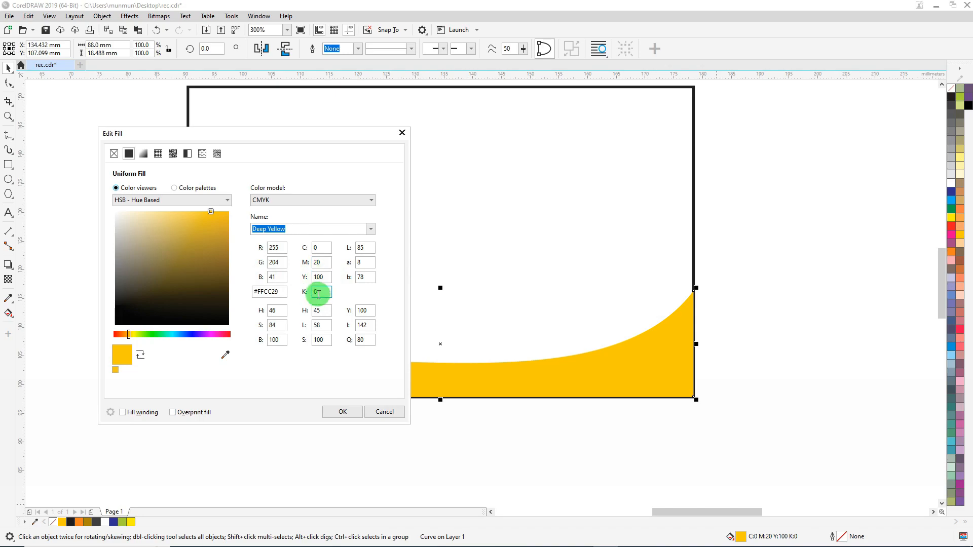
left_click(319, 292)
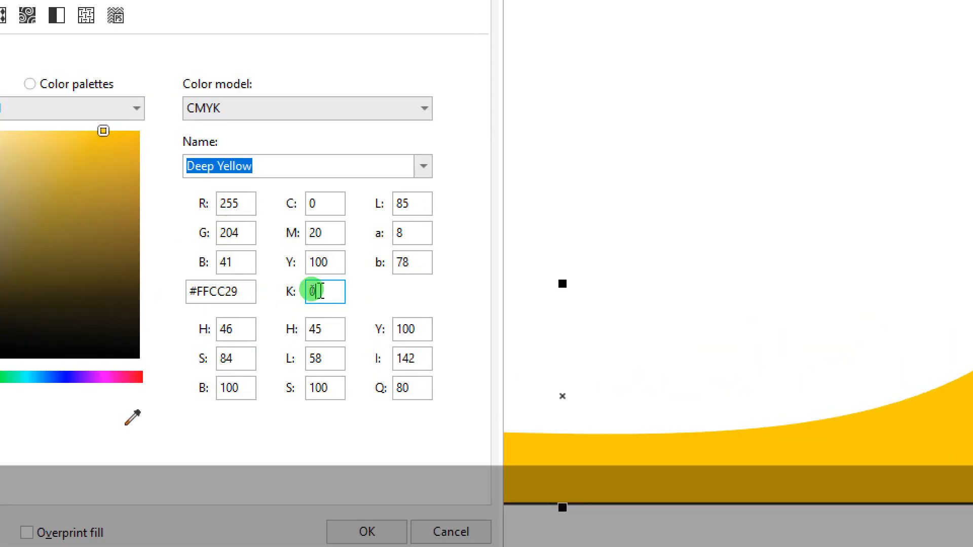
left_click_drag(321, 291, 257, 280)
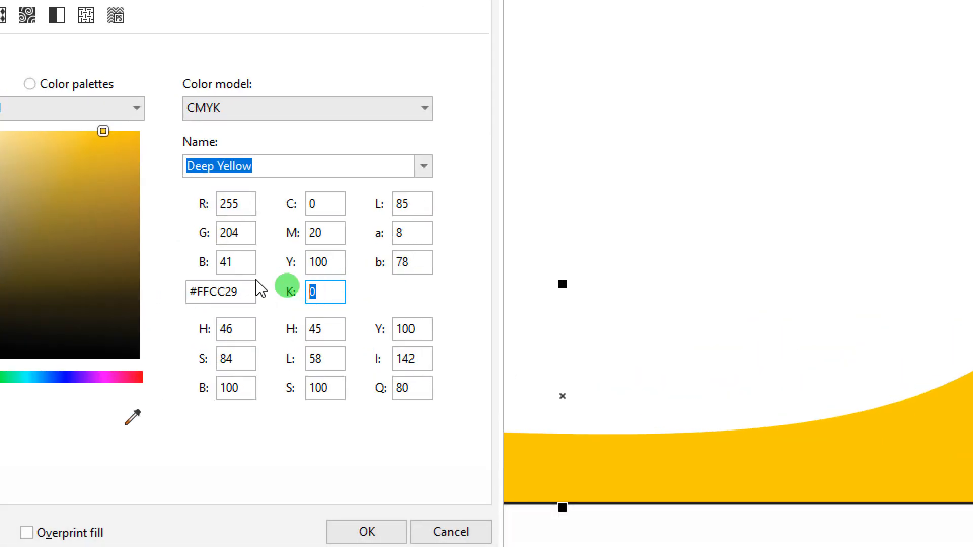
type("40")
key("shift+Tab")
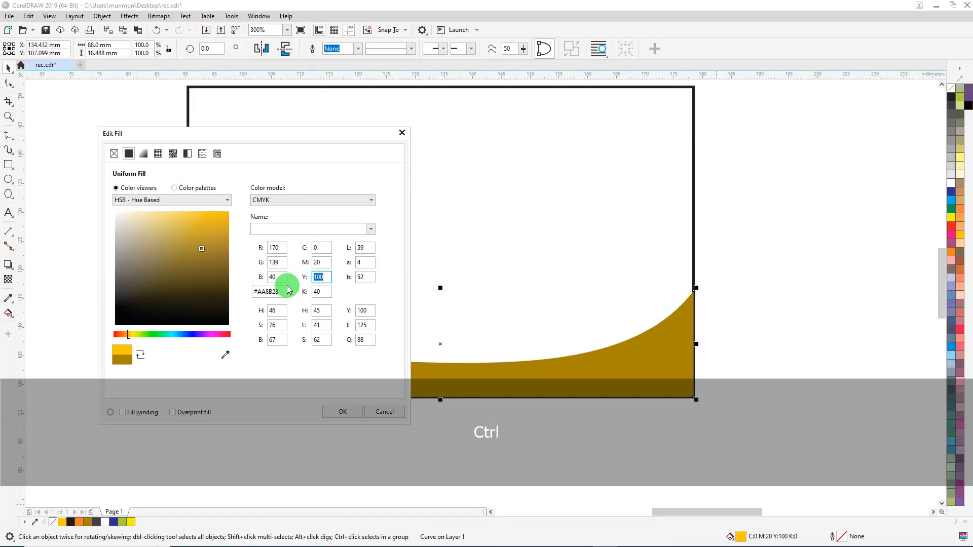
left_click(344, 414)
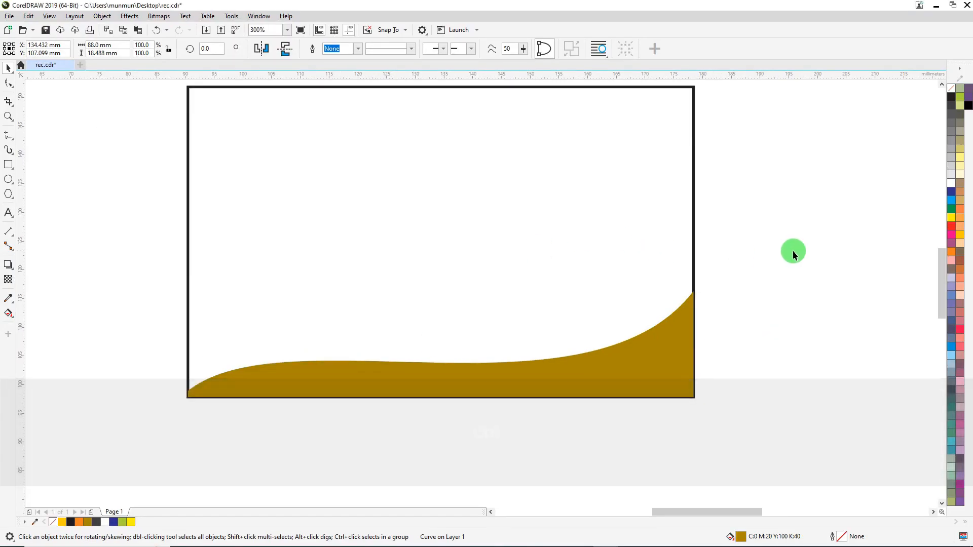
left_click(793, 251)
Apply a linear fountain fill to the wave shape, fading from dark gold at the left to white at the upper right
left_click(670, 320)
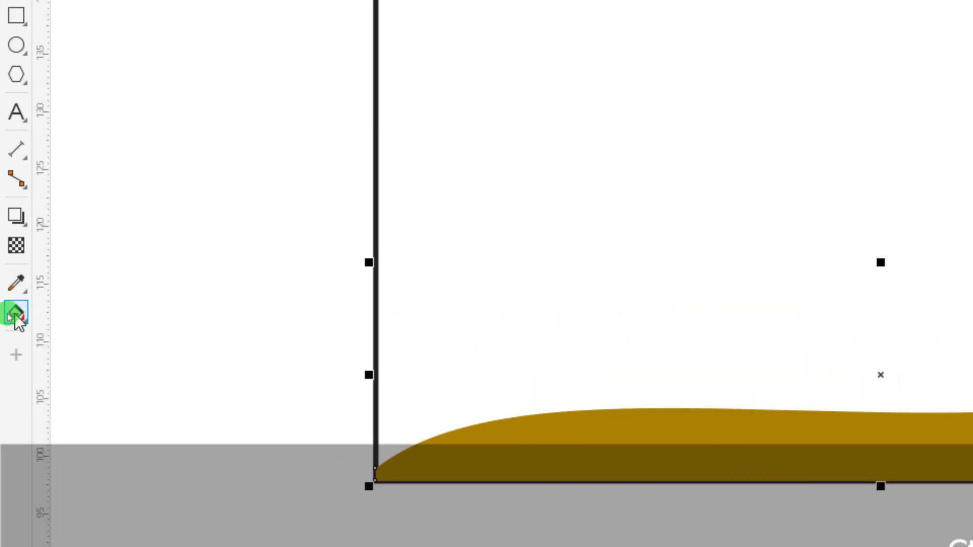
left_click(16, 318)
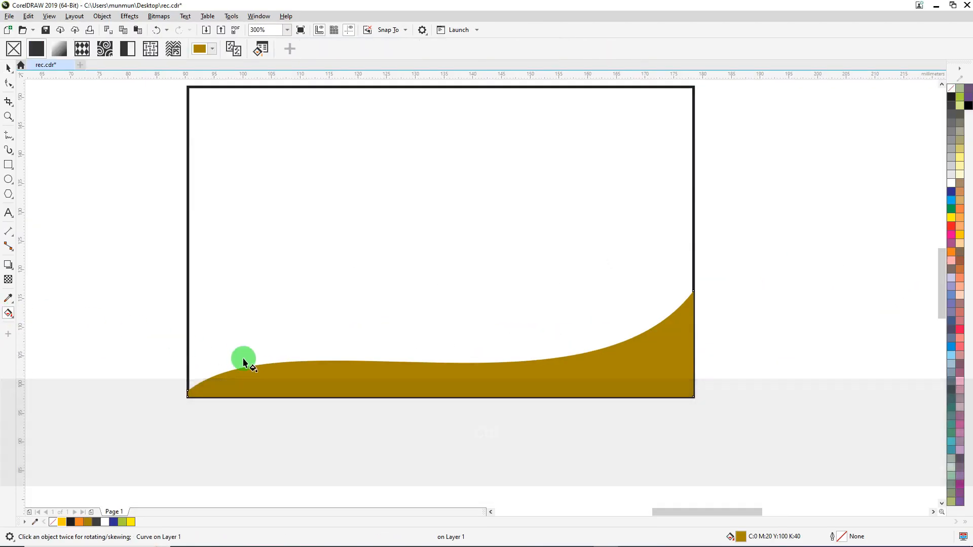
left_click_drag(278, 380, 682, 312)
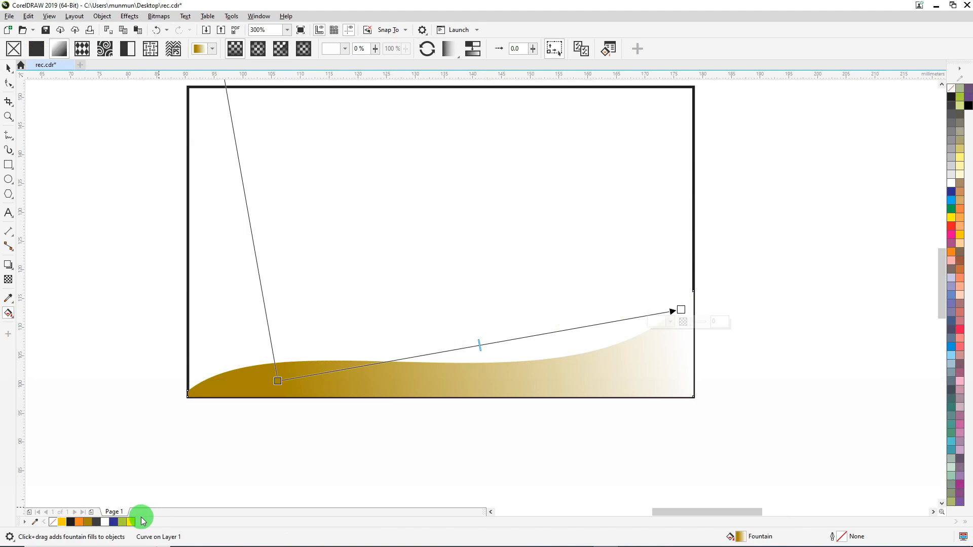
Recolour the wave gradient's white end to the same dark gold and move its start handle toward the wave's lower-left corner
left_click(89, 523)
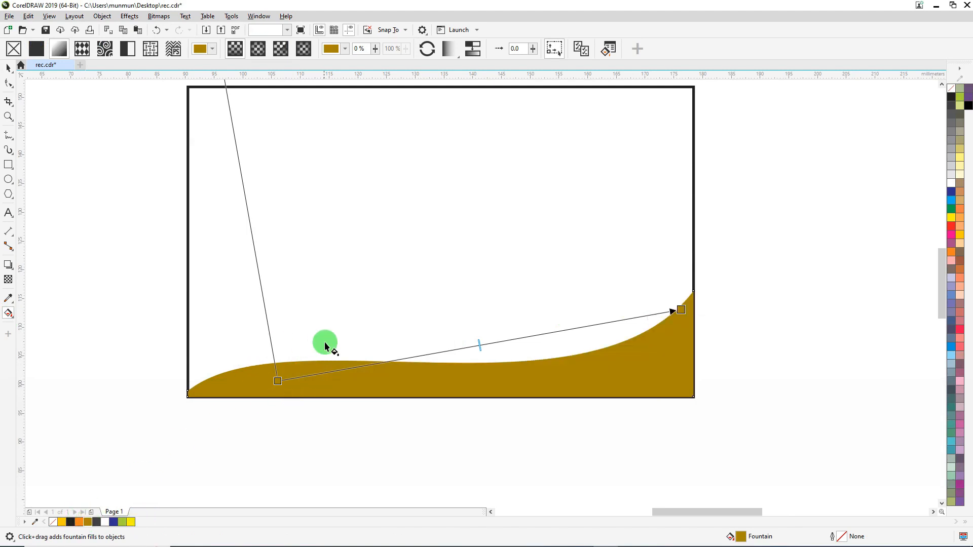
left_click_drag(277, 382, 246, 390)
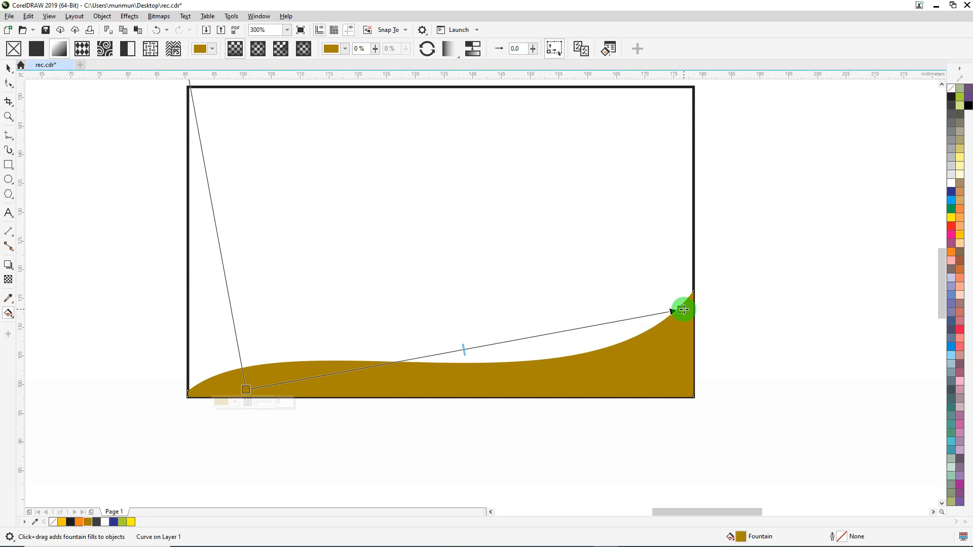
left_click(683, 310)
Add three intermediate dark gold colour stops along the wave's gradient, with the first at 21% and the last at 73%
double_click(318, 377)
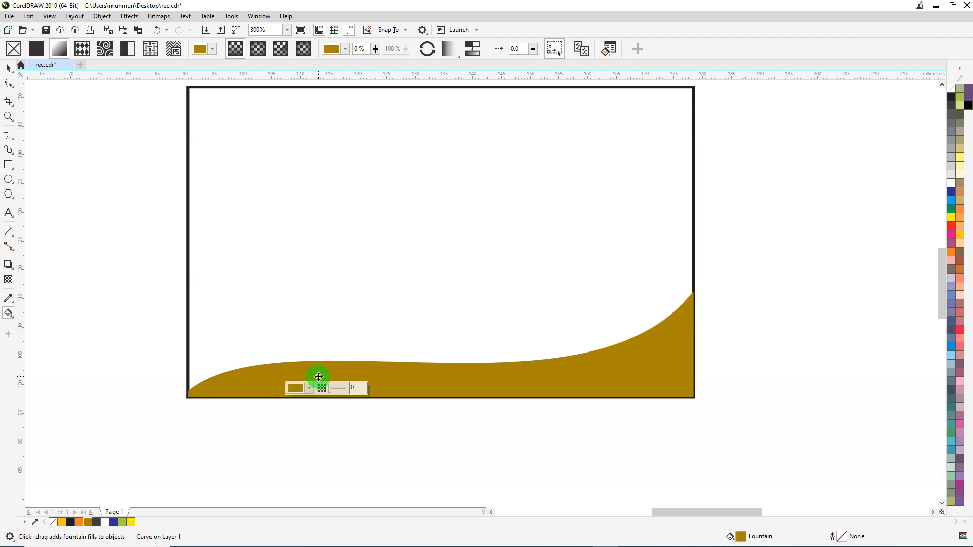
left_click_drag(319, 377, 328, 375)
double_click(426, 357)
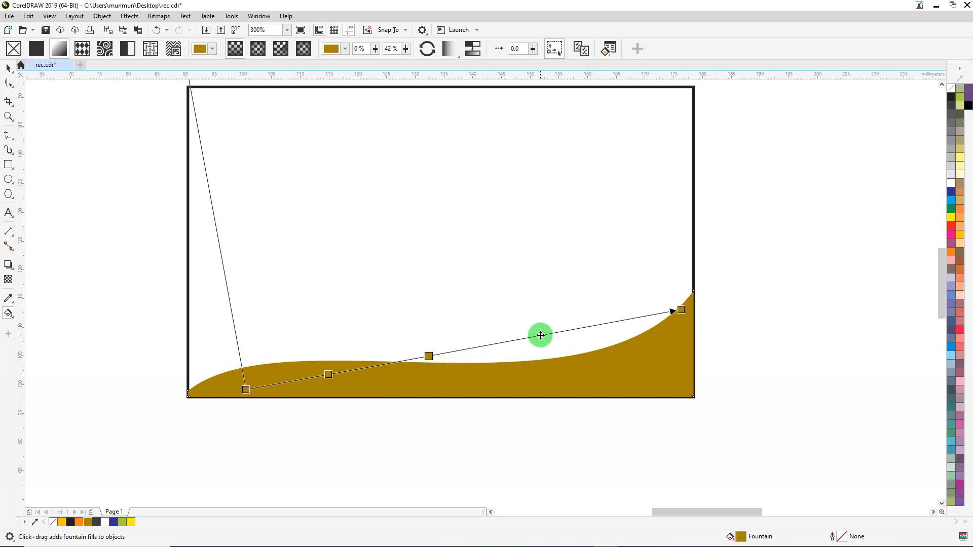
double_click(540, 335)
left_click_drag(428, 356, 446, 352)
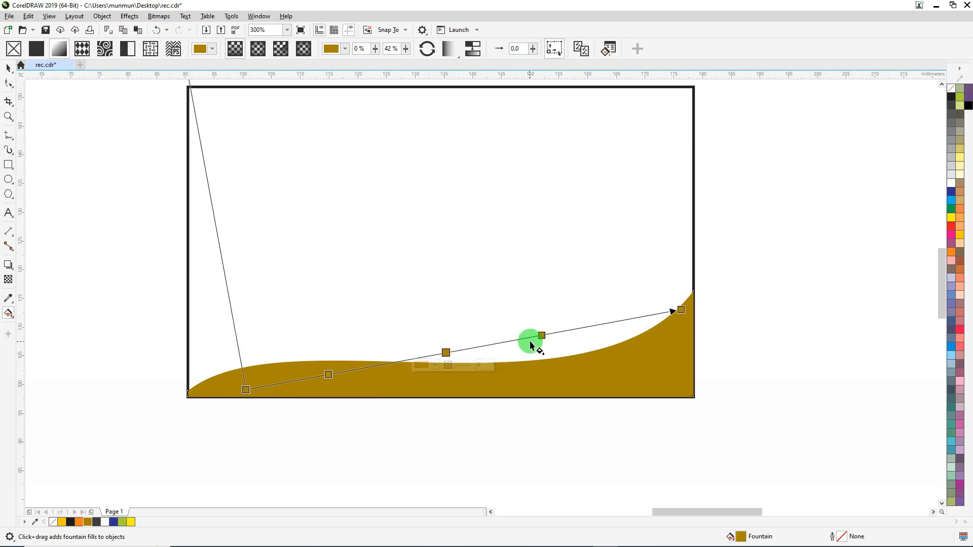
left_click_drag(541, 335, 563, 331)
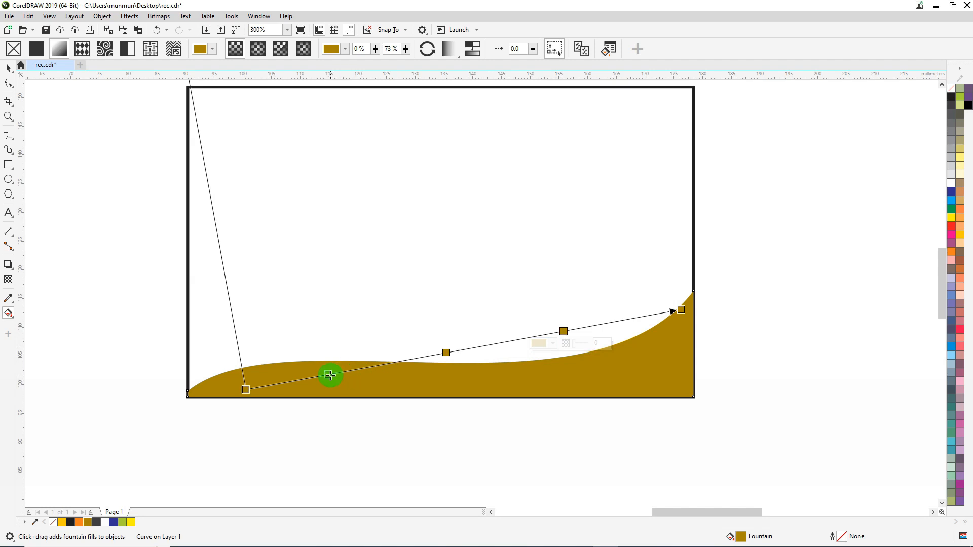
left_click(338, 374)
left_click_drag(341, 373, 337, 373)
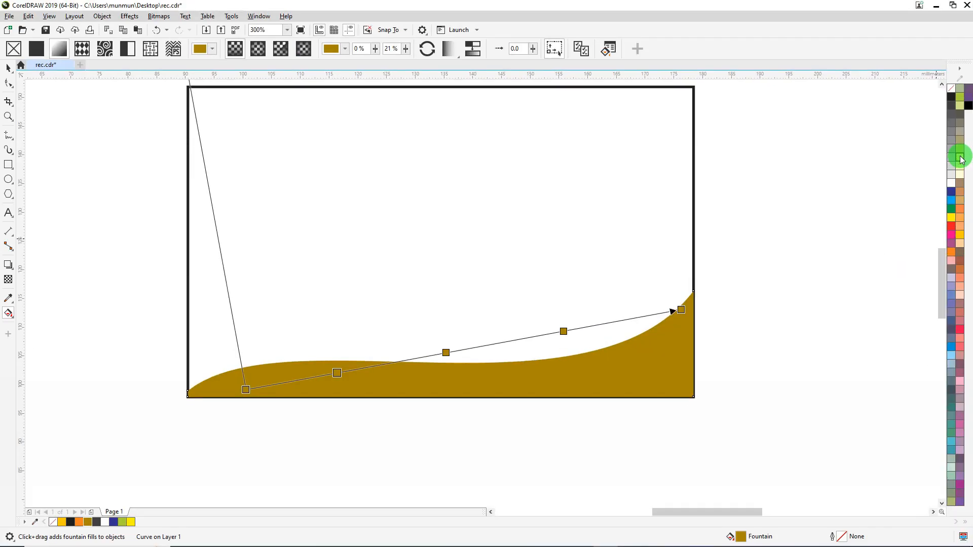
Colour the first and third intermediate stops of the wave's gradient pale yellow
left_click(947, 157)
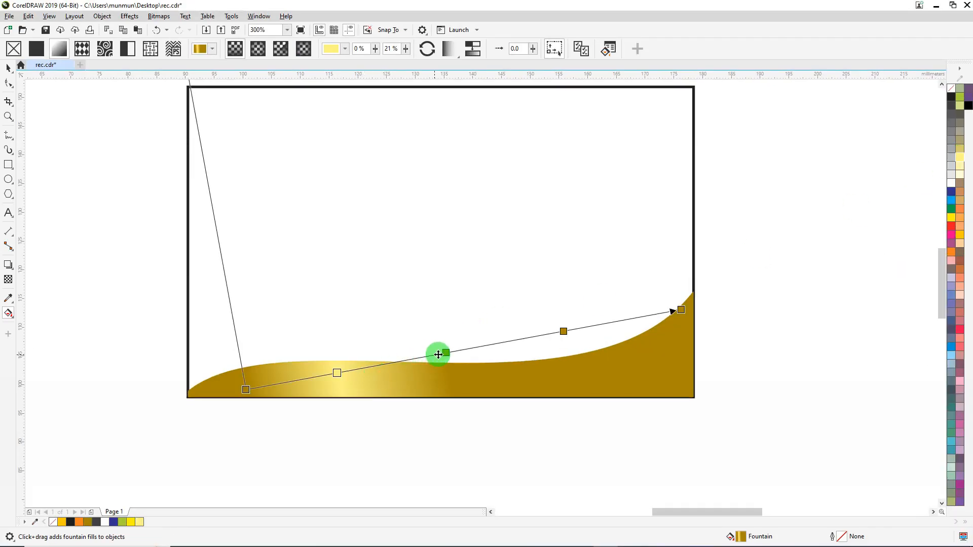
left_click(564, 332)
left_click(962, 160)
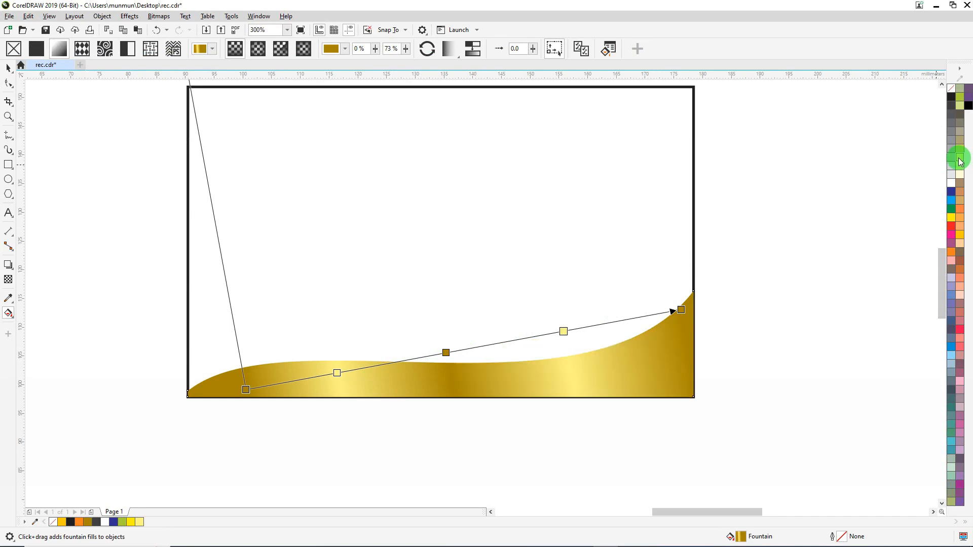
Lower the gradient's end handle into the wave and shift its start handle and first intermediate stop slightly left
left_click(681, 310)
left_click_drag(681, 310, 674, 338)
left_click(244, 391)
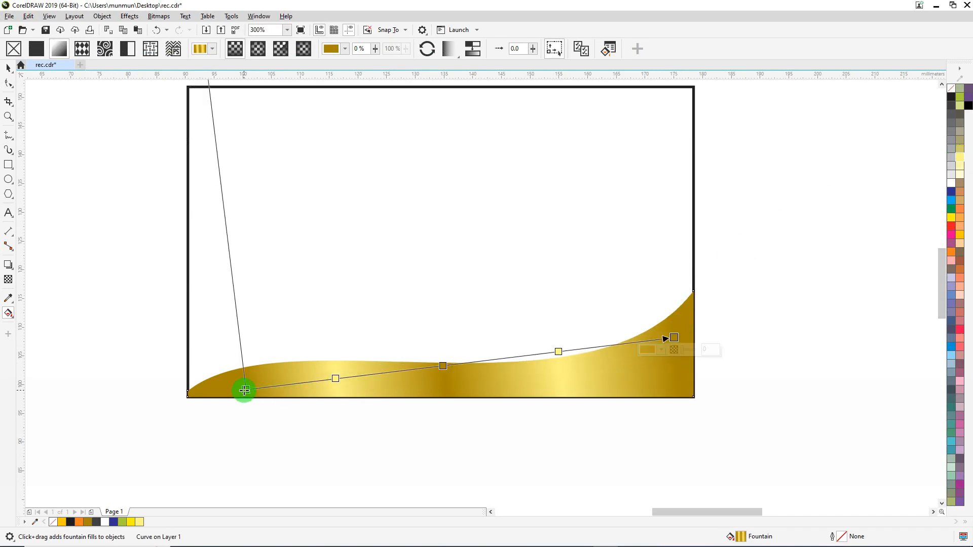
left_click_drag(244, 391, 238, 390)
left_click_drag(336, 379, 325, 379)
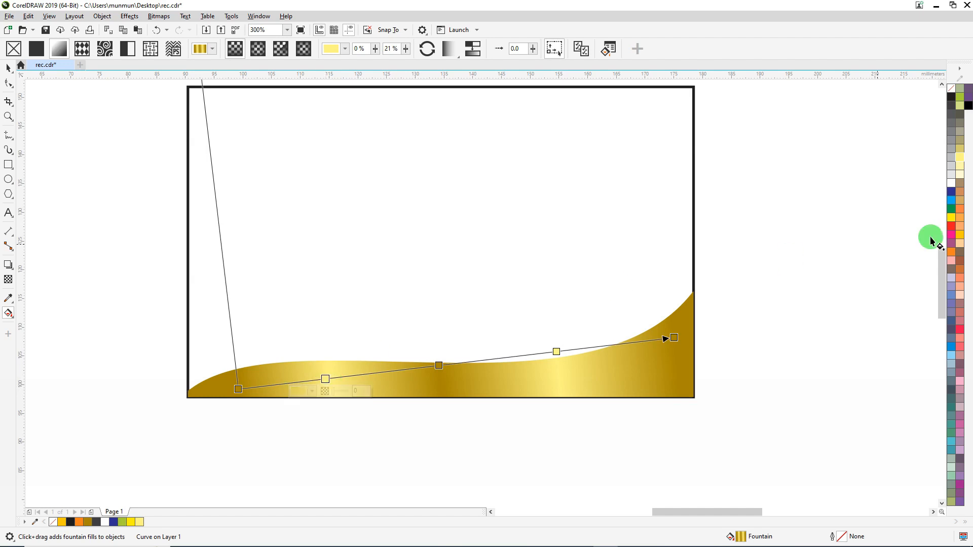
Recolour the first and third intermediate stops of the wave's gradient to pure Yellow
left_click(960, 234)
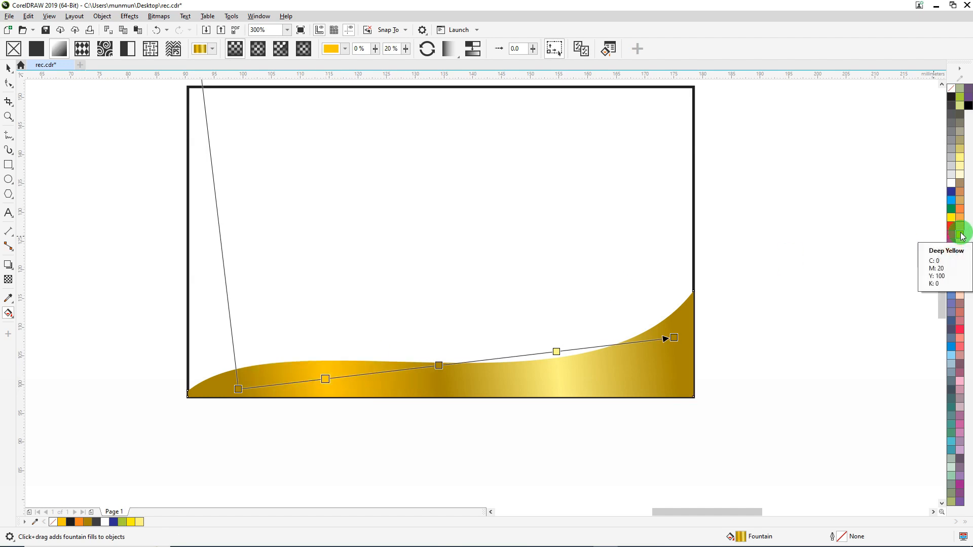
left_click(326, 379)
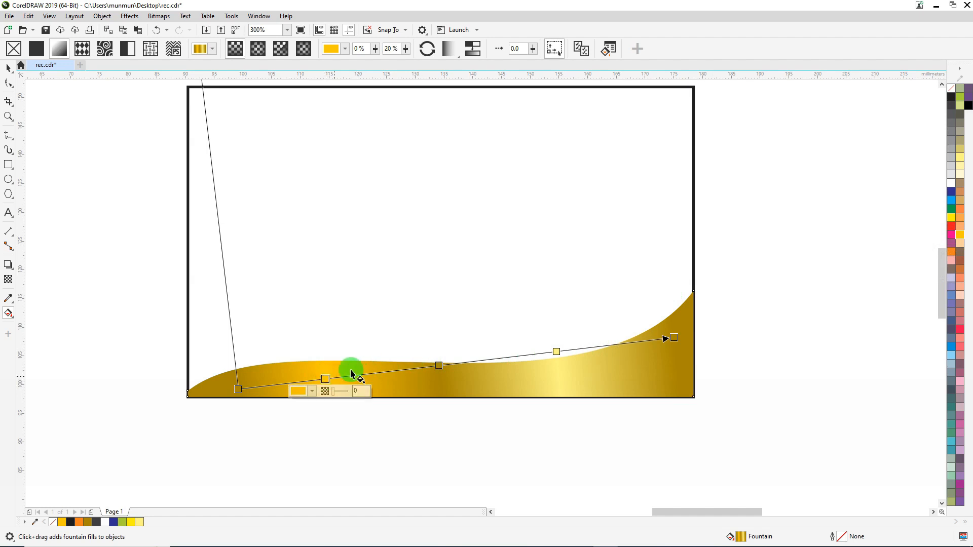
left_click(952, 220)
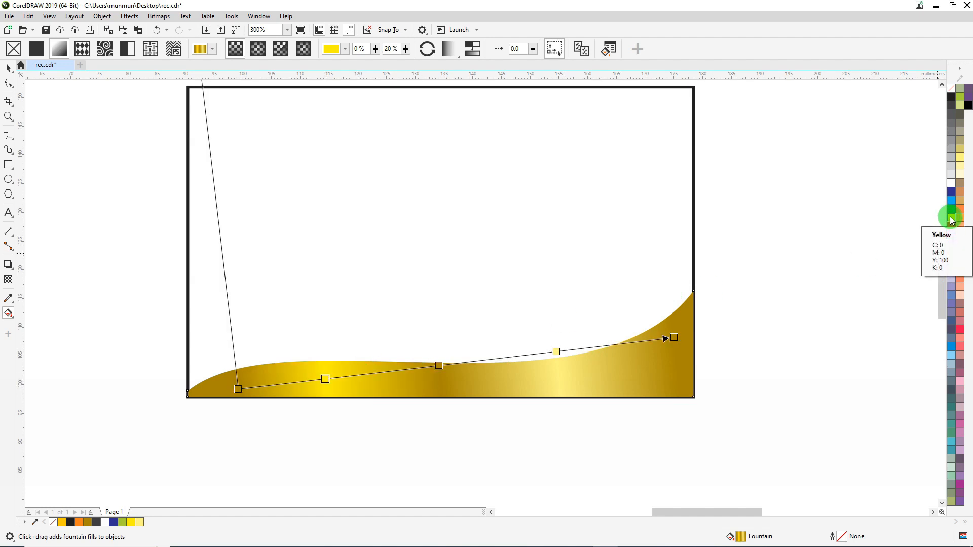
left_click(549, 354)
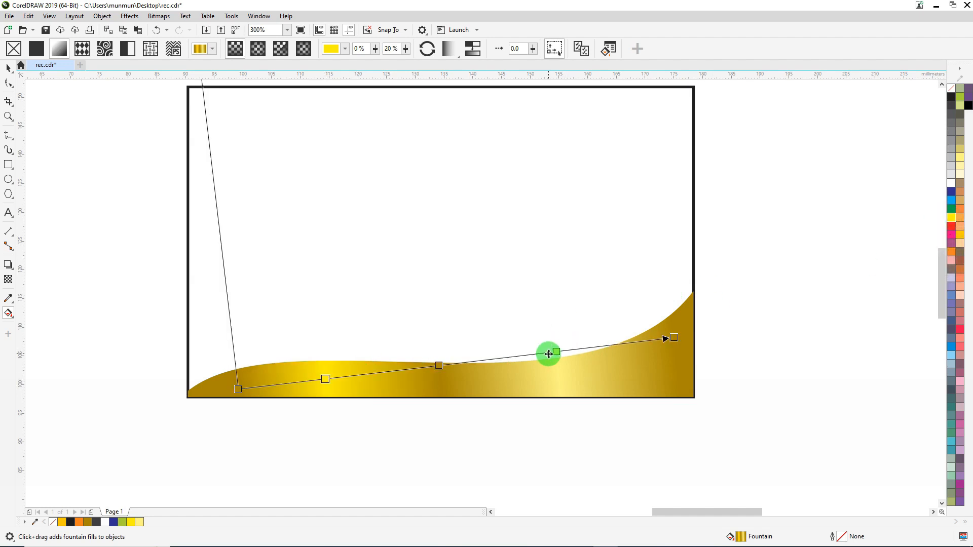
left_click(953, 218)
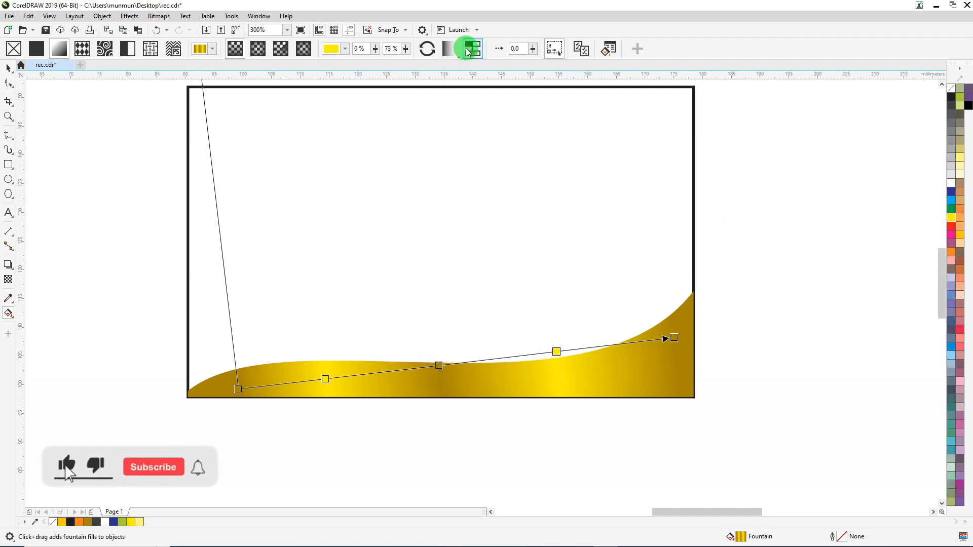
left_click(473, 50)
left_click(325, 379)
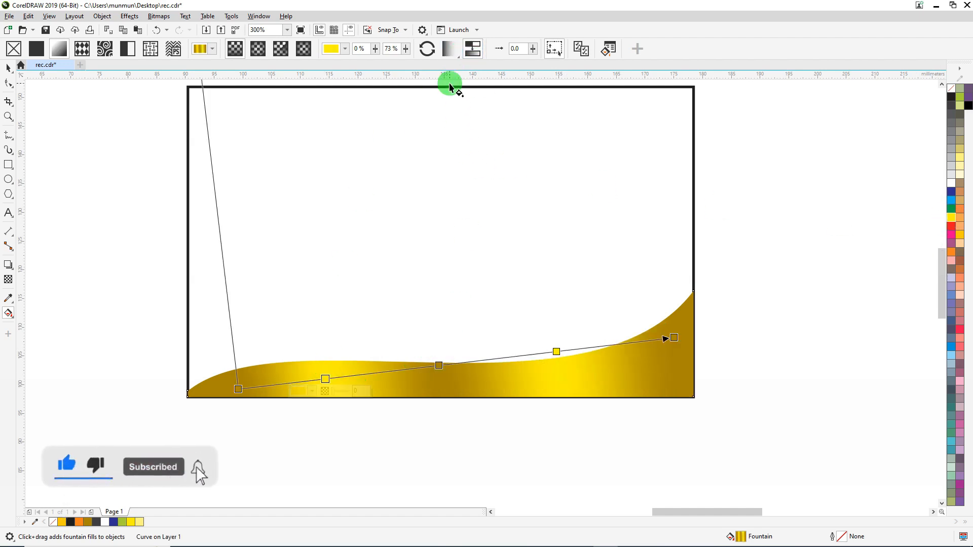
left_click(473, 49)
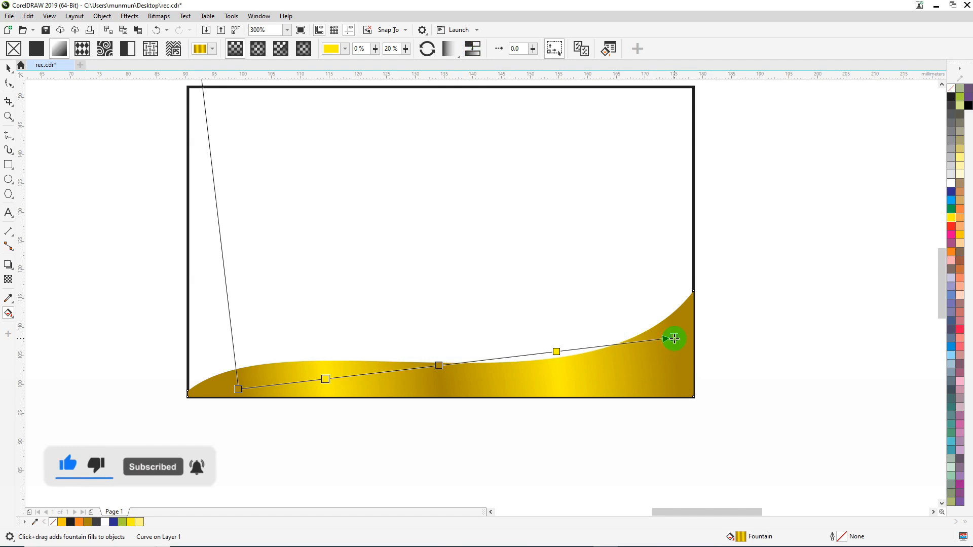
Stretch the gradient from the wave's lower-left bottom edge to the card's right edge, and set its end colour to CMYK 31, 38, 100, 5
left_click_drag(674, 338, 692, 344)
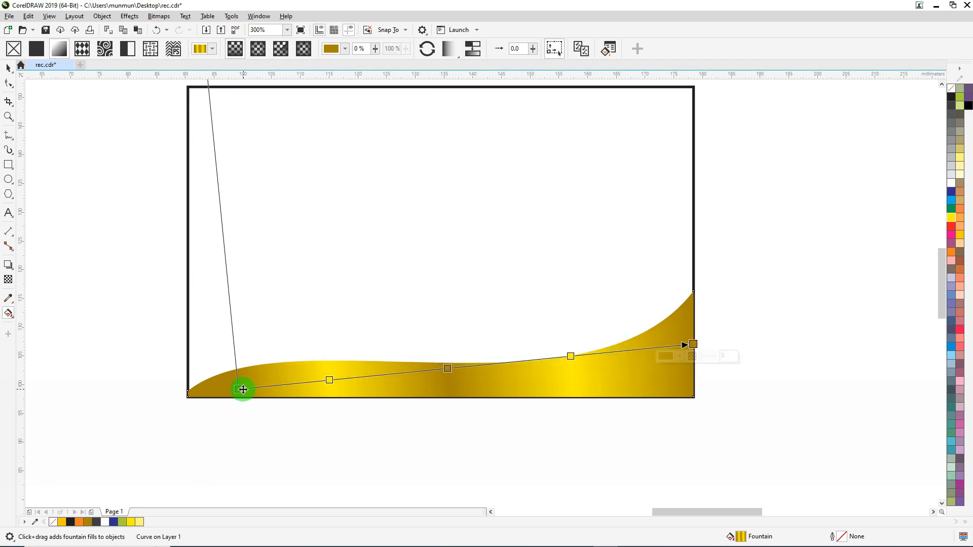
left_click_drag(237, 389, 222, 396)
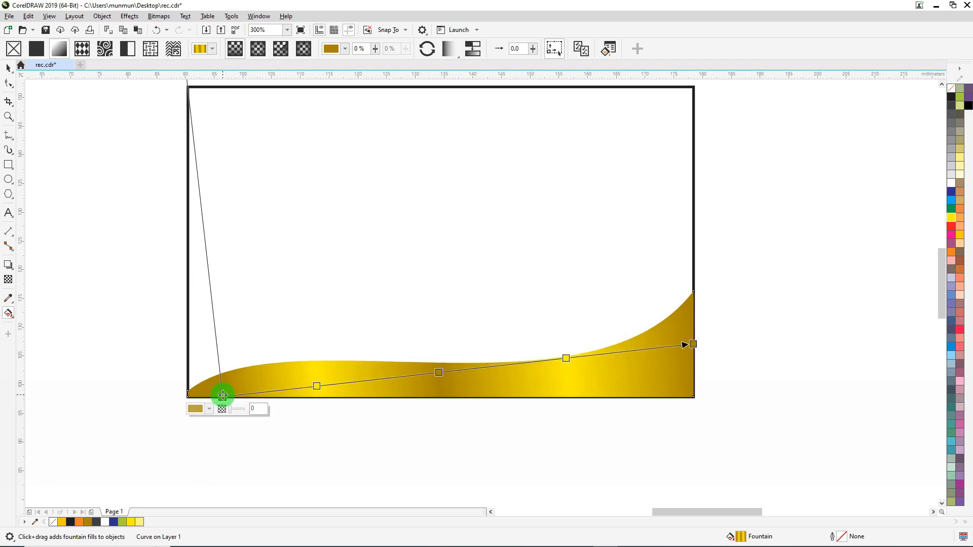
left_click(694, 344)
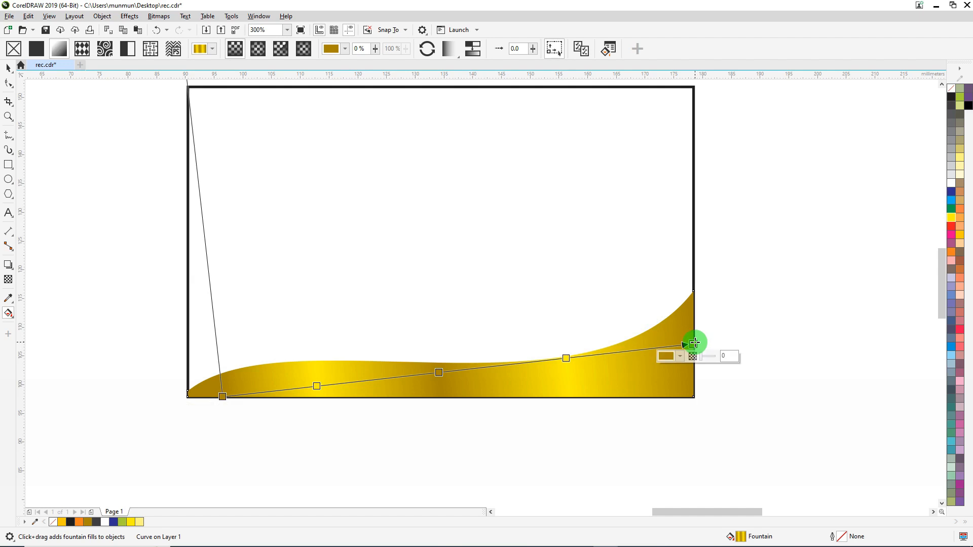
left_click(680, 357)
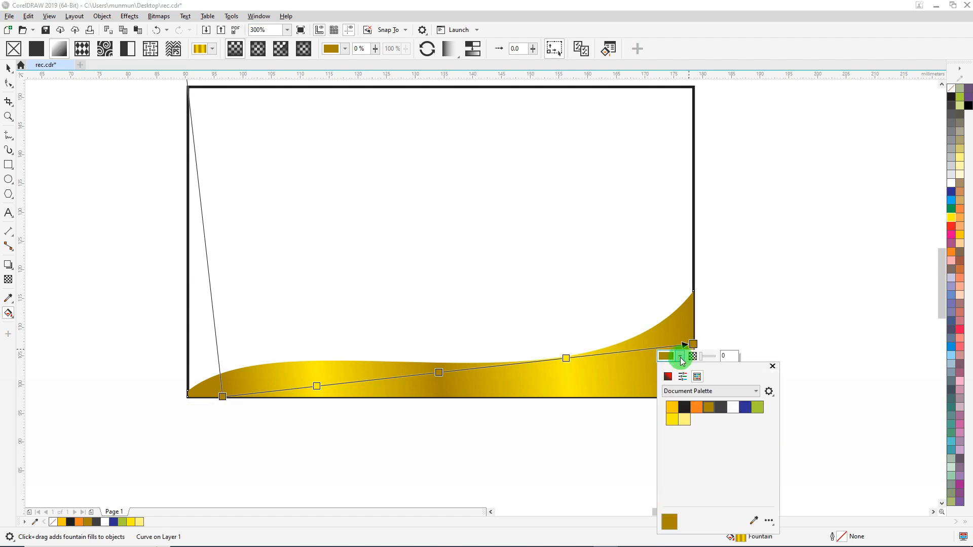
left_click(668, 376)
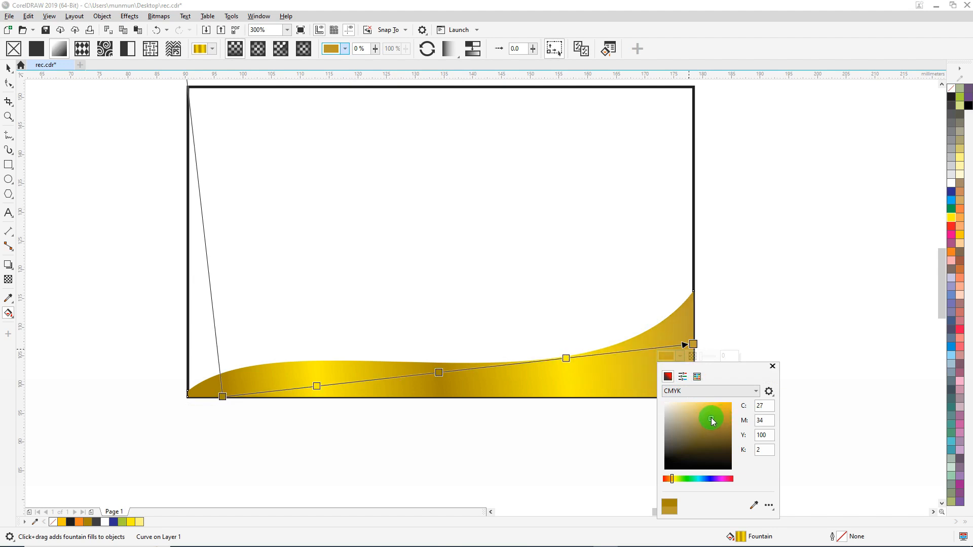
left_click_drag(706, 412, 704, 412)
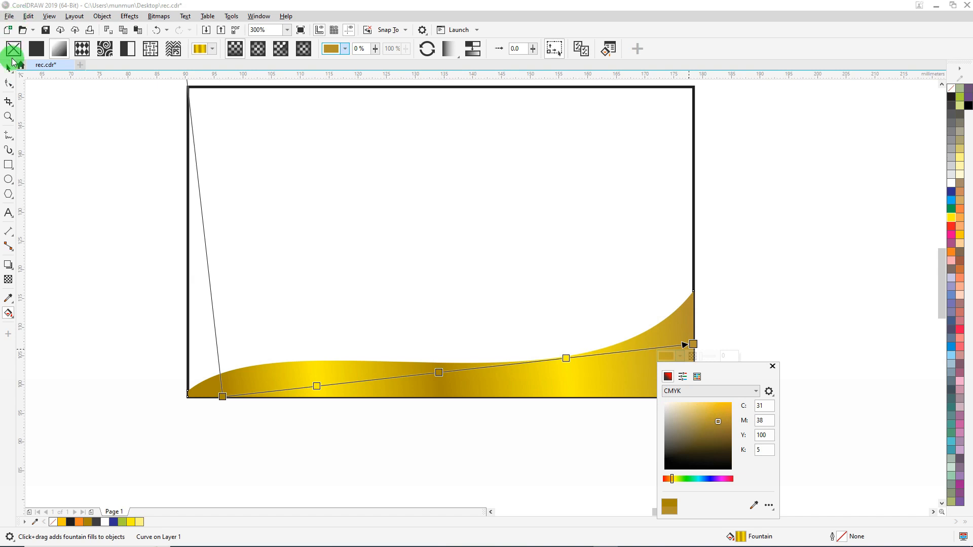
left_click(116, 145)
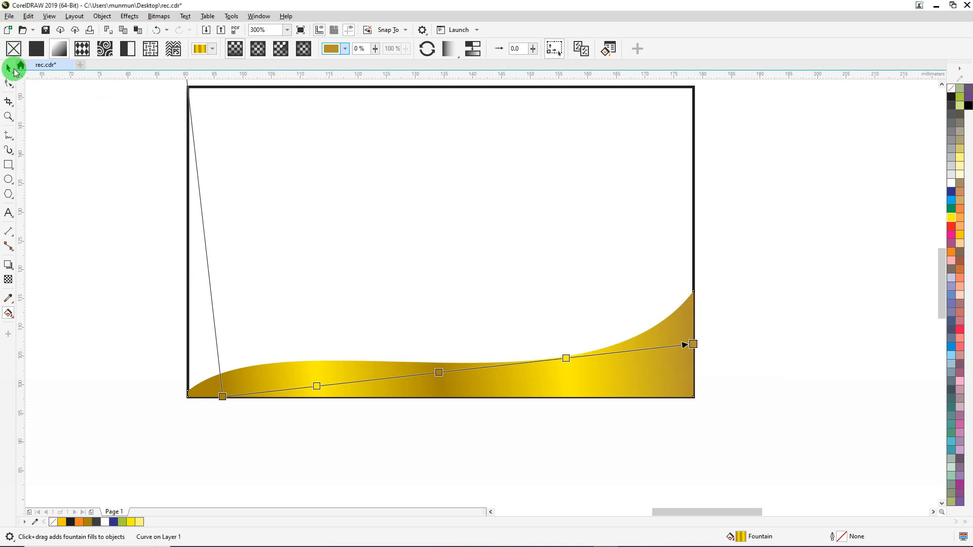
left_click(8, 67)
left_click(104, 141)
Make a scaled-down copy of the card rectangle, about 62 × 23 mm, in the card's upper-left corner
scroll(336, 190, "down", 1)
scroll(418, 218, "down", 2)
scroll(419, 218, "up", 2)
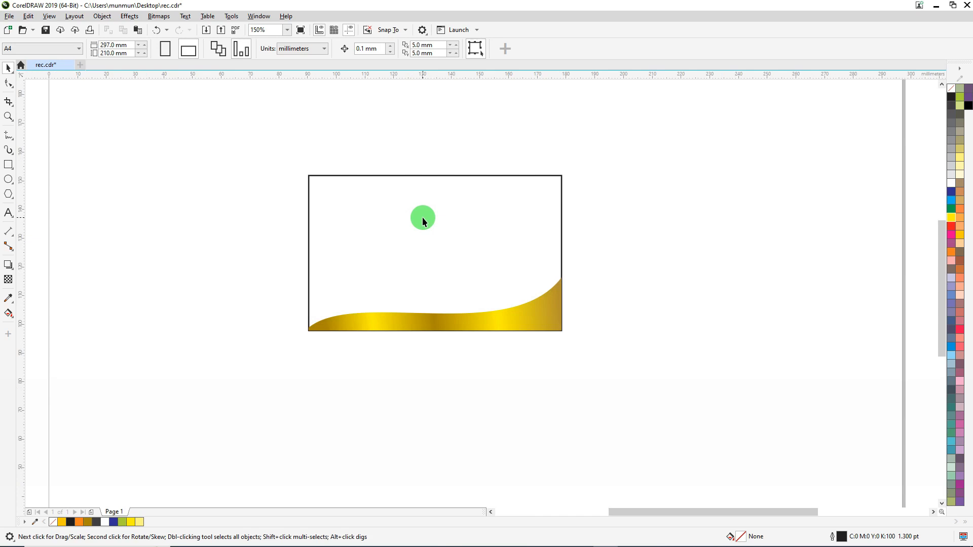
left_click(391, 208)
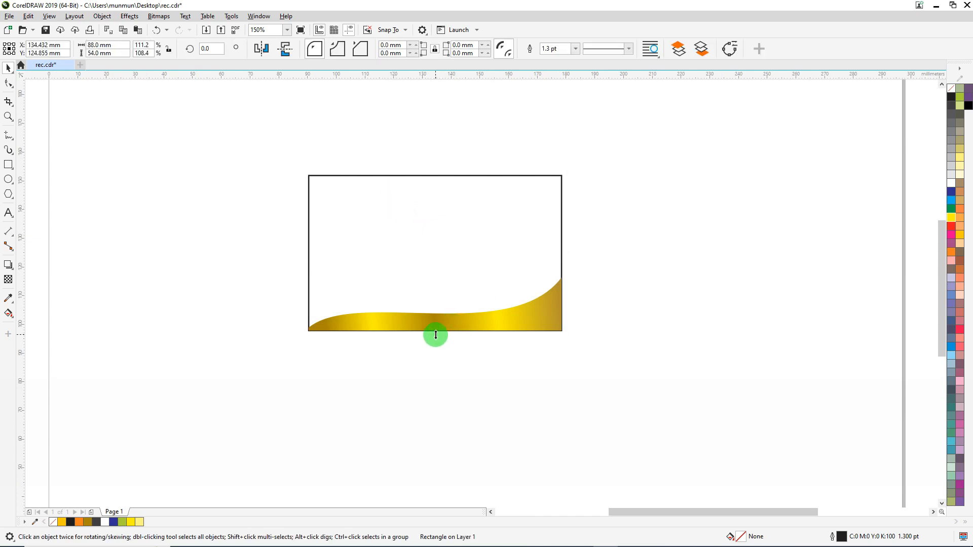
left_click_drag(435, 335, 444, 248)
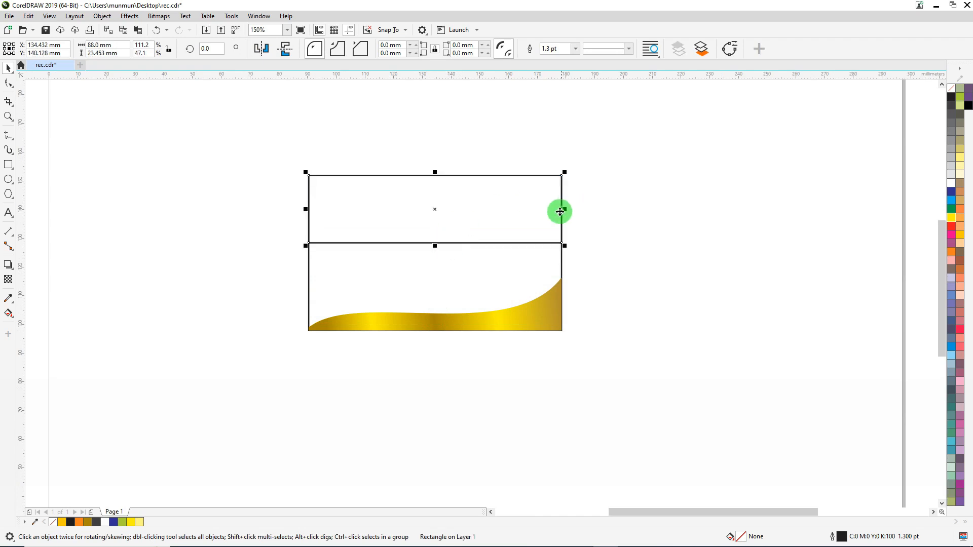
left_click_drag(564, 211, 488, 204)
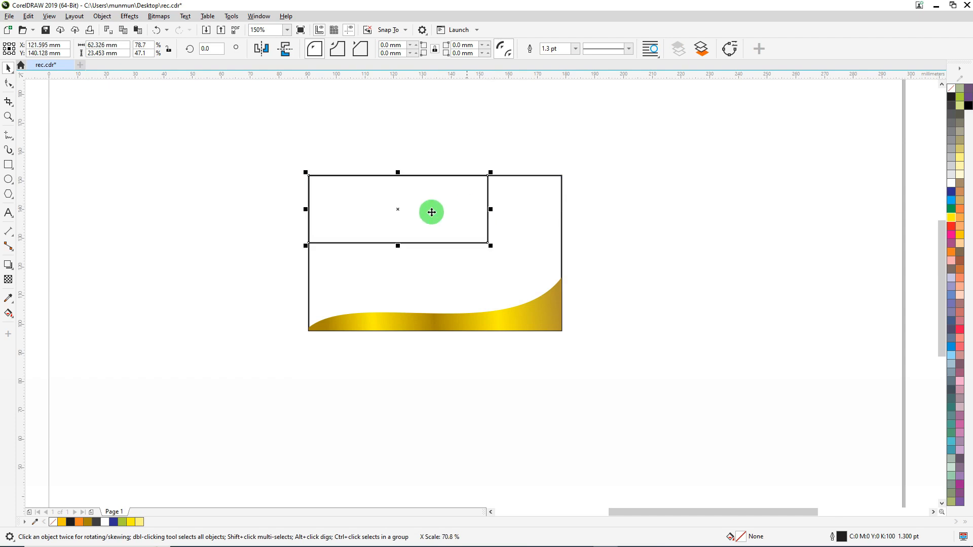
Convert the small rectangle to curves and delete its lower-right node to turn it into a corner triangle
scroll(373, 211, "up", 1)
right_click(371, 192)
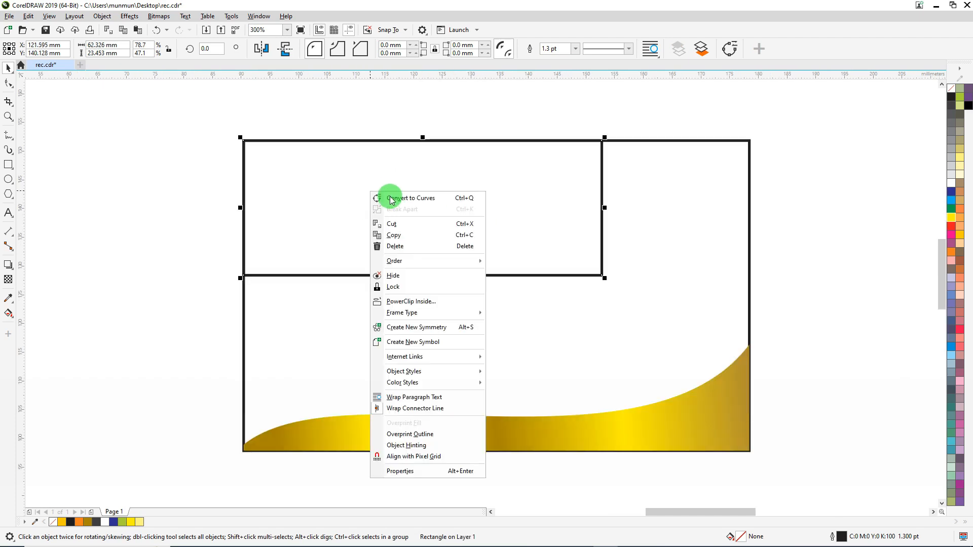
left_click(404, 199)
left_click(9, 83)
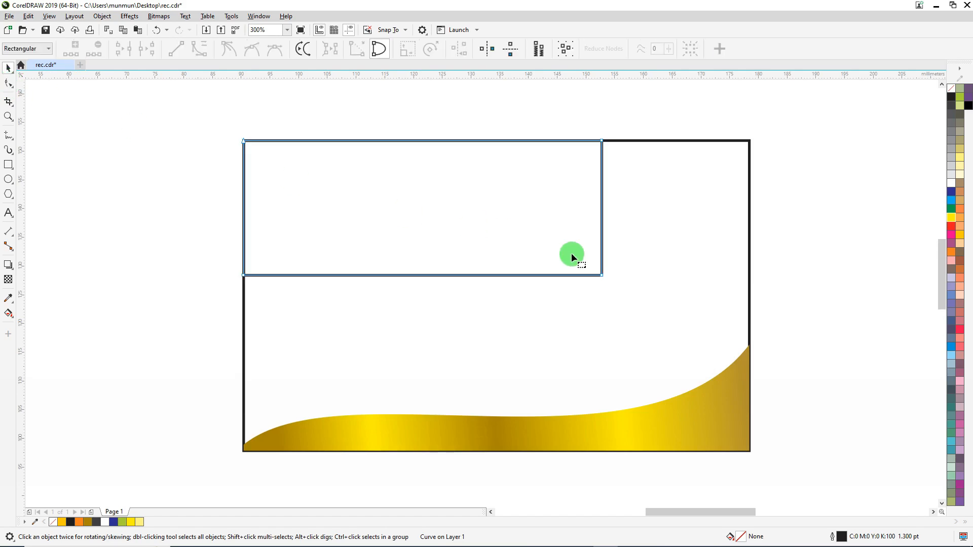
left_click_drag(648, 250, 573, 291)
right_click(603, 277)
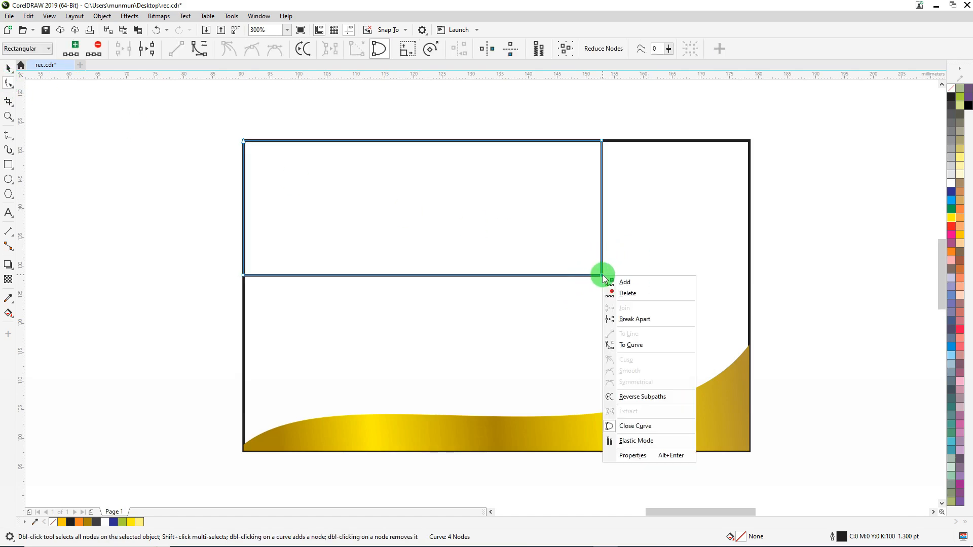
key("ctrl")
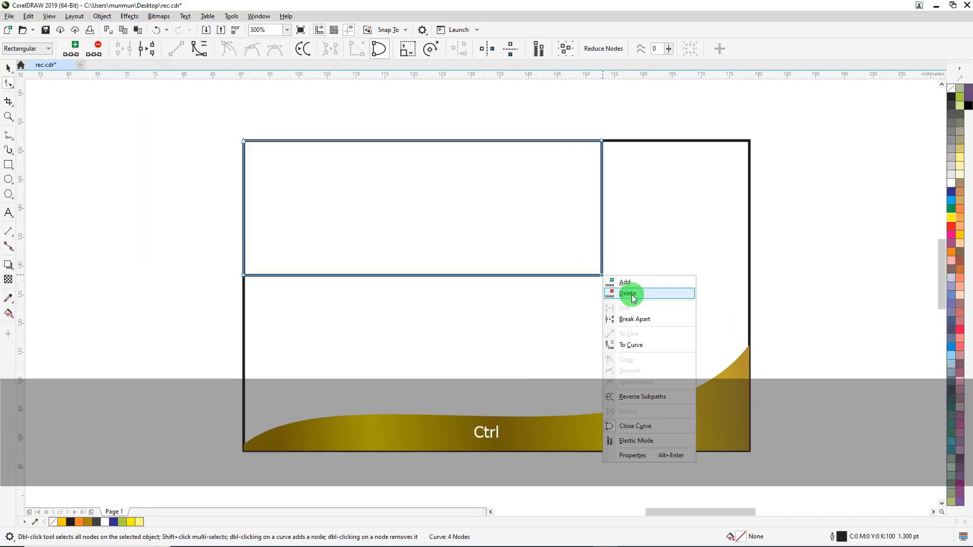
left_click(632, 294)
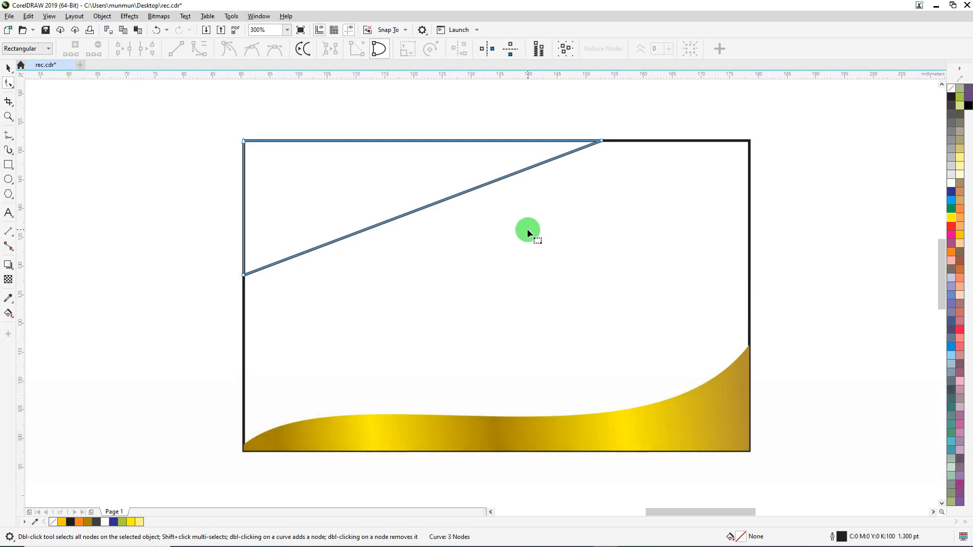
Convert the corner triangle's diagonal edge to a curve and bend it into an S-shape with a flatter upper end and a fuller lower belly
left_click(409, 215)
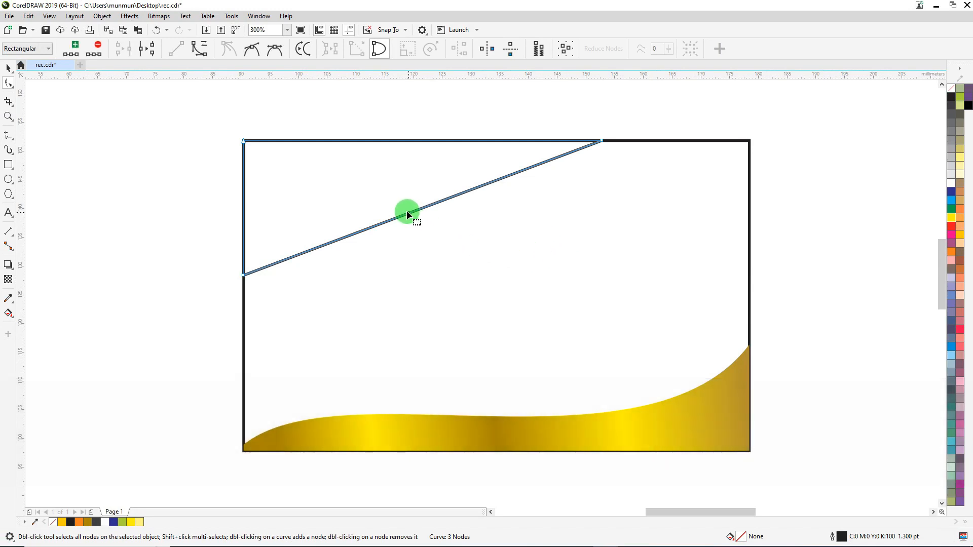
left_click(199, 48)
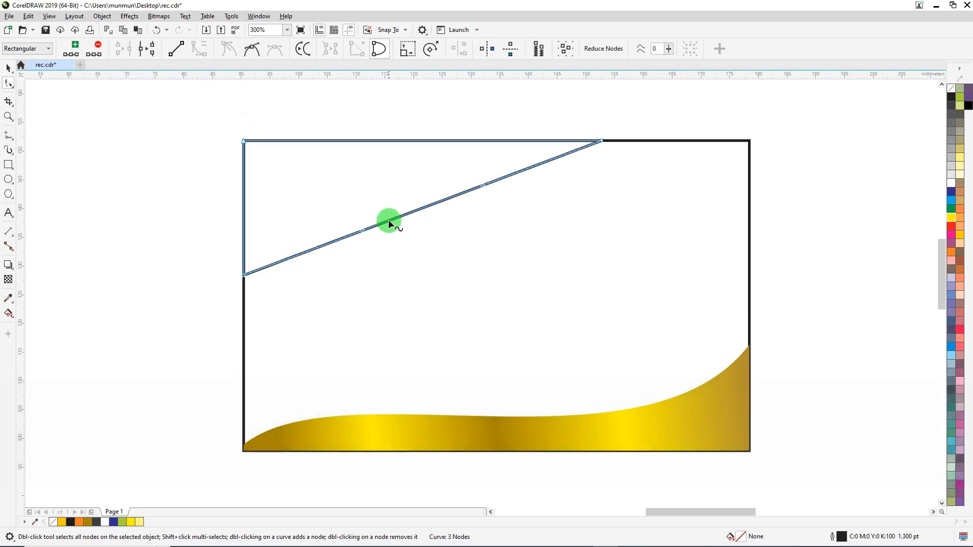
left_click_drag(388, 220, 404, 272)
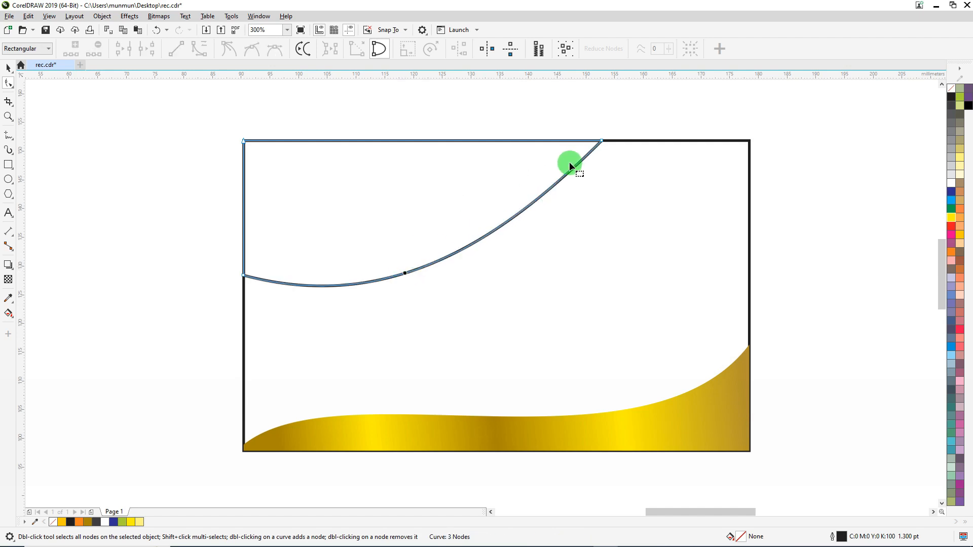
left_click(517, 226)
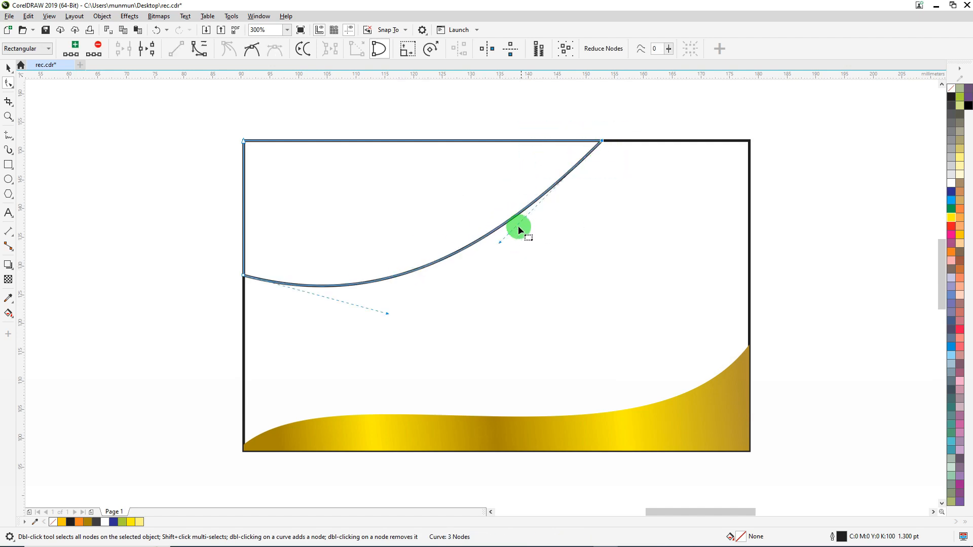
left_click_drag(501, 243, 475, 164)
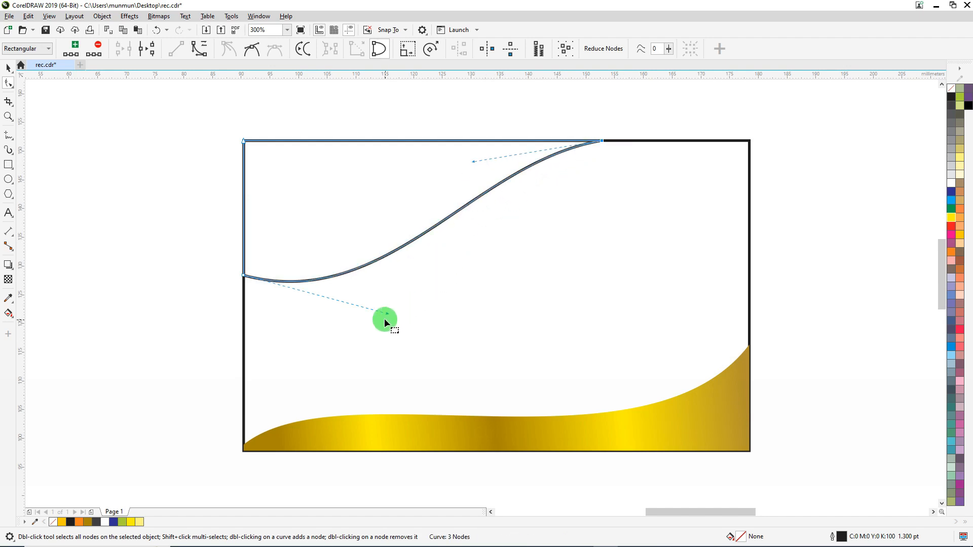
left_click_drag(388, 317, 463, 315)
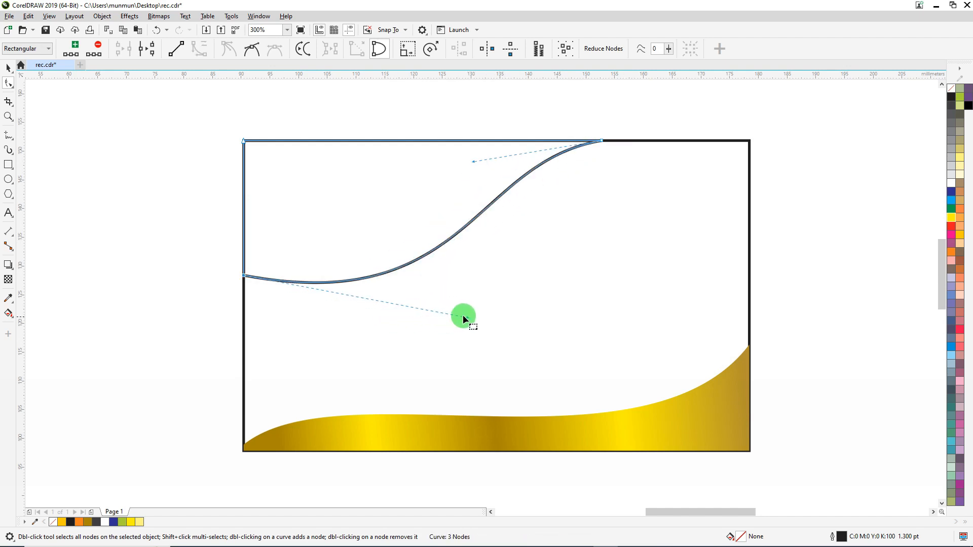
Enlarge the curved corner piece to about 64 × 26 mm, keeping its upper-left corner in place
left_click(8, 67)
left_click_drag(605, 285, 615, 289)
left_click_drag(428, 290, 432, 290)
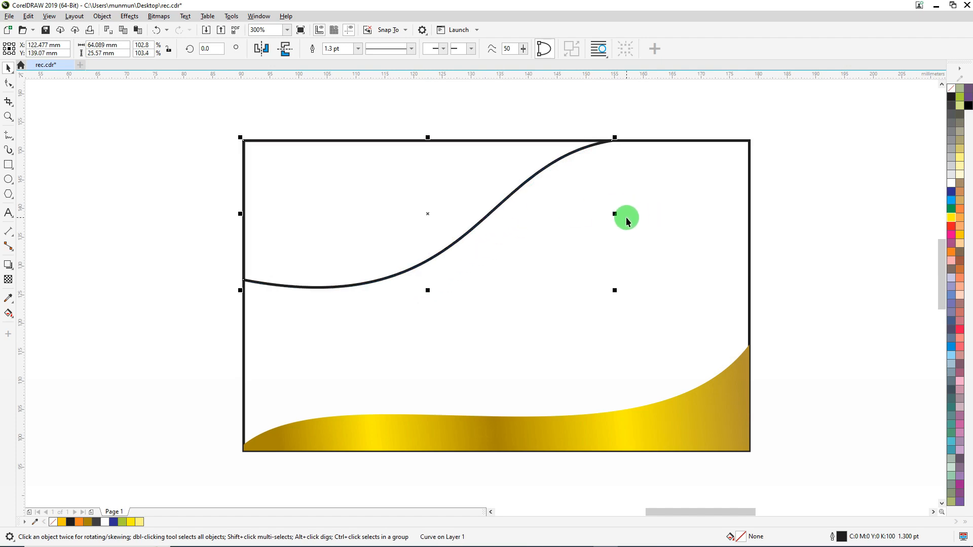
left_click(644, 115)
Copy the fill properties from the bottom wave onto the corner piece and remove its outline
left_click(371, 213)
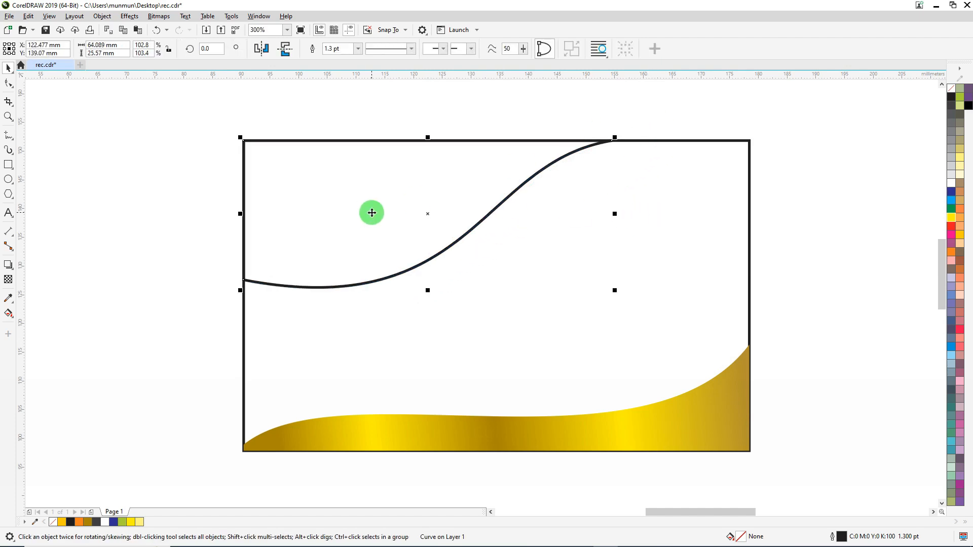
left_click(28, 16)
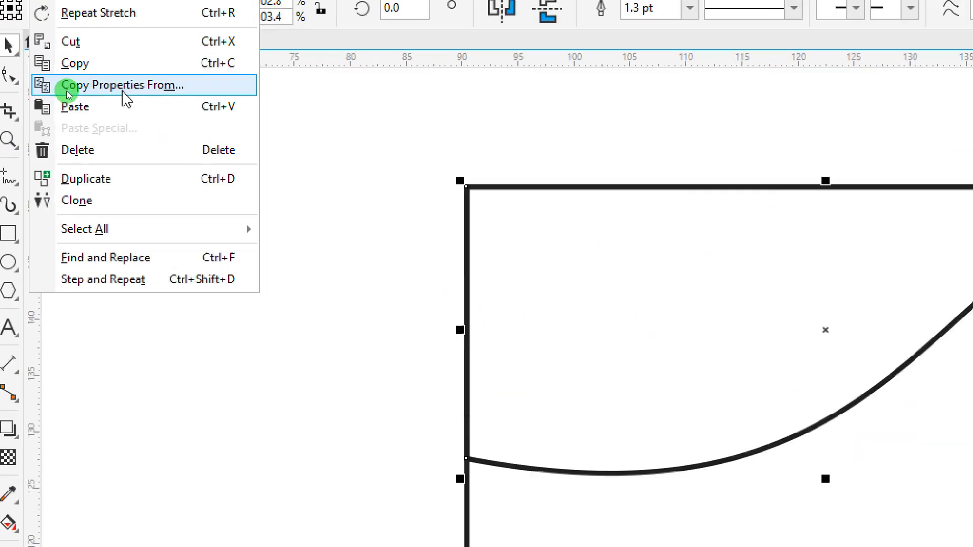
left_click(123, 91)
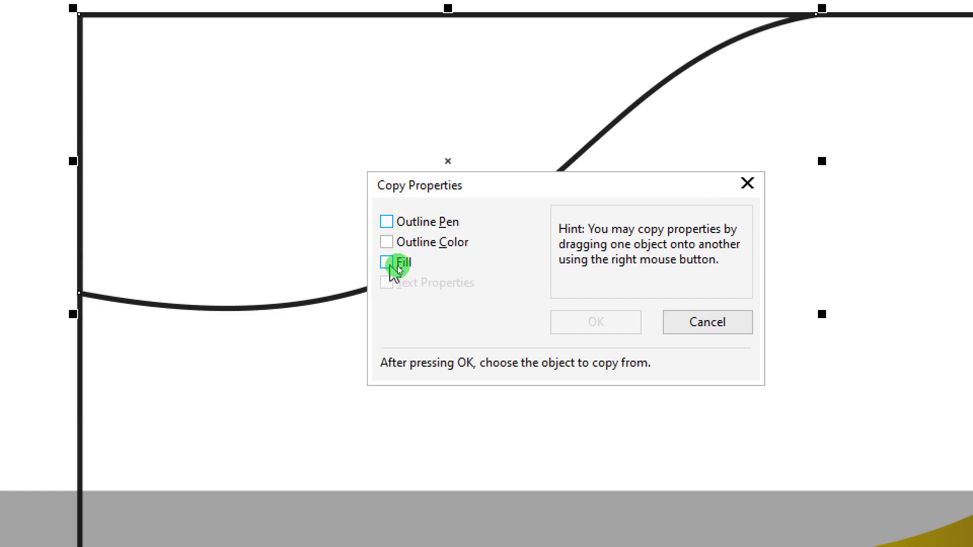
left_click(392, 263)
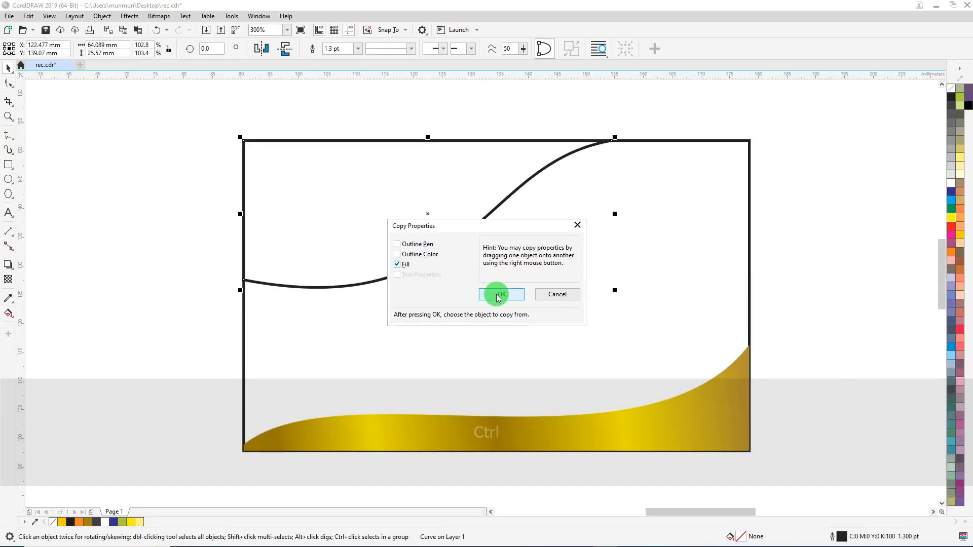
left_click(499, 296)
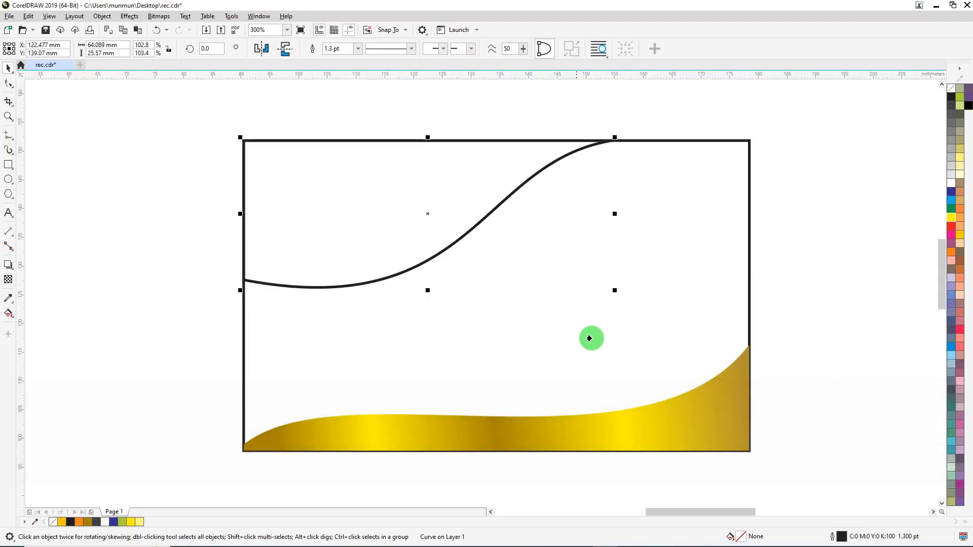
left_click(701, 400)
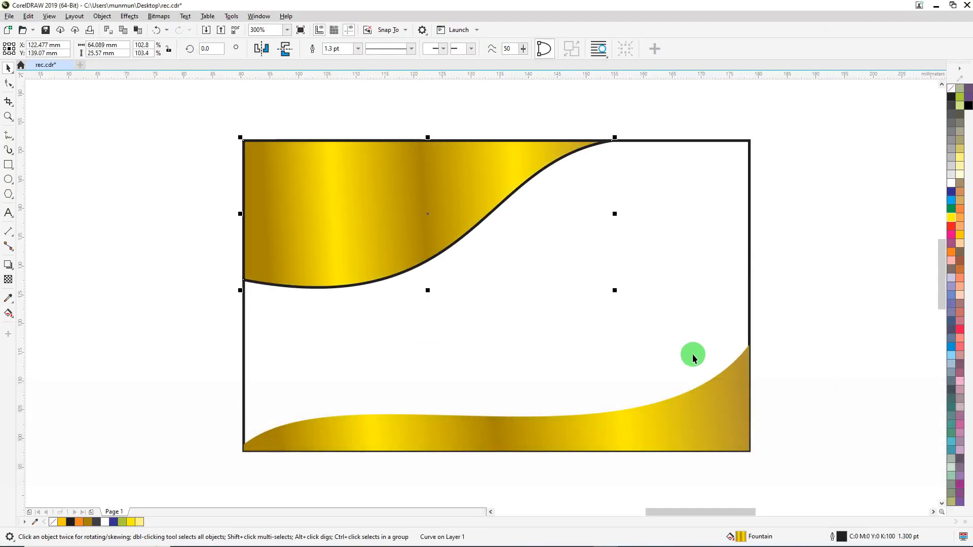
right_click(951, 91)
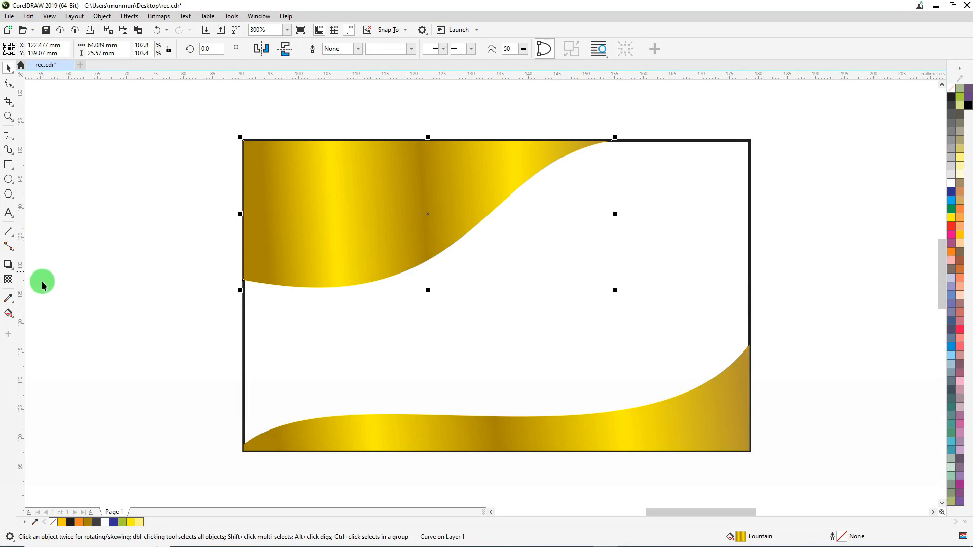
Move the corner piece's gradient end up to the card's top edge and turn on smooth transitions for the gradient
left_click(12, 315)
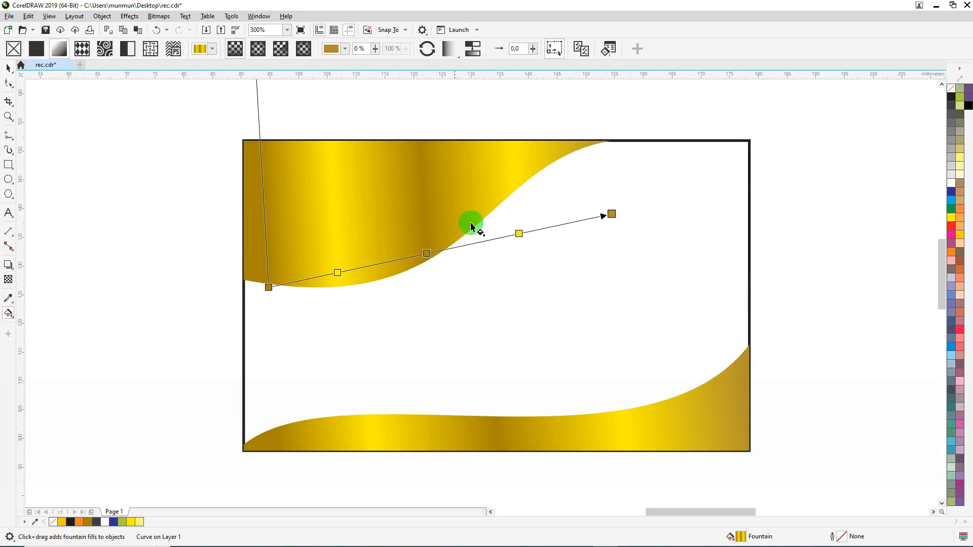
left_click_drag(612, 214, 577, 140)
double_click(412, 221)
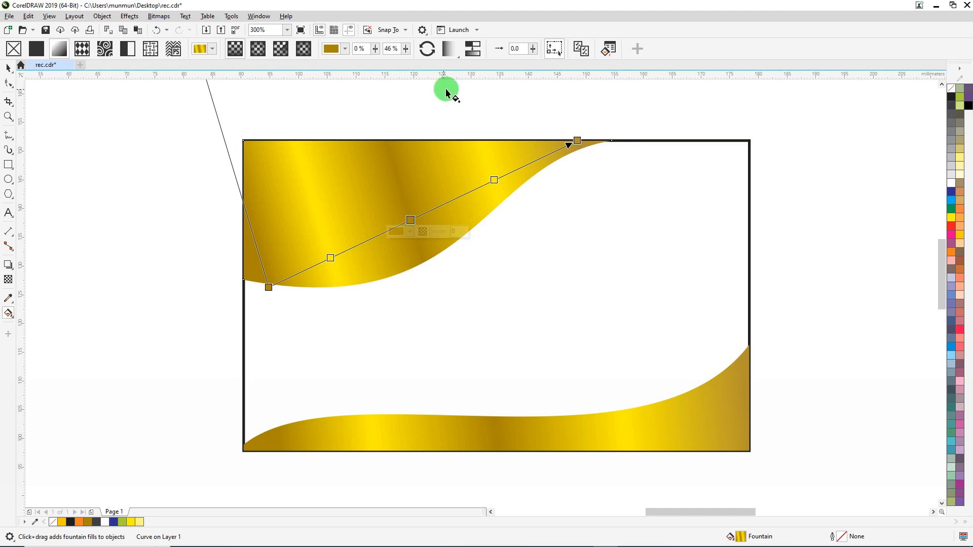
left_click(474, 49)
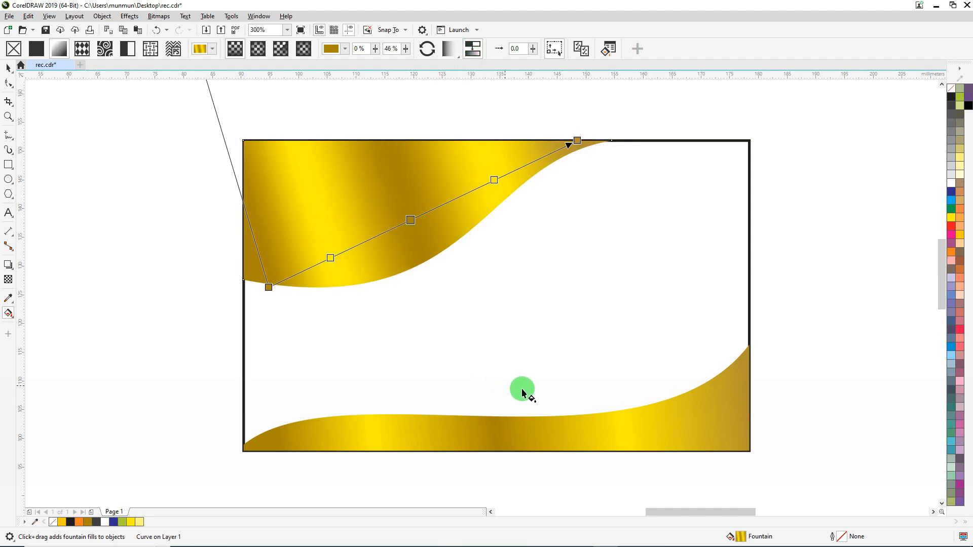
Turn on smooth colour transitions for the bottom wave's gradient and deselect the wave
left_click(586, 429)
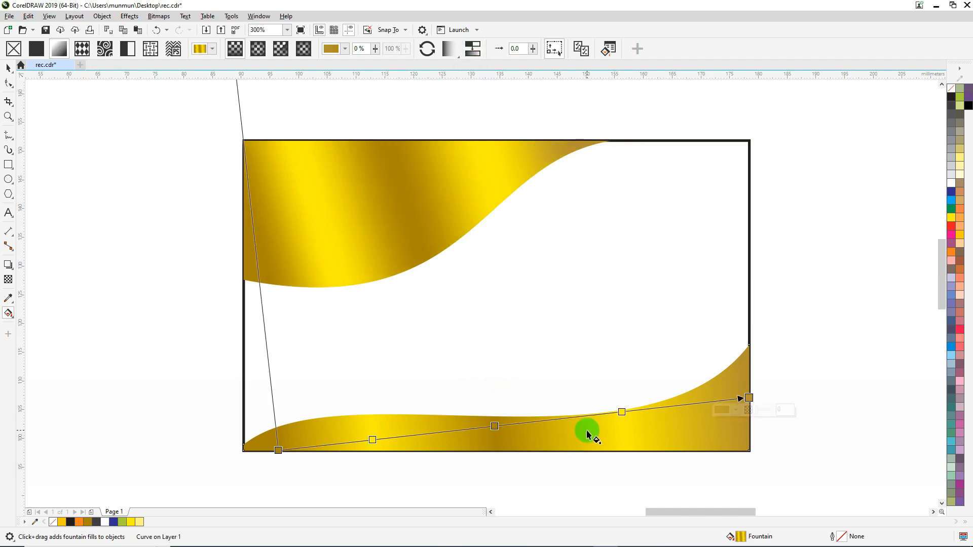
double_click(494, 427)
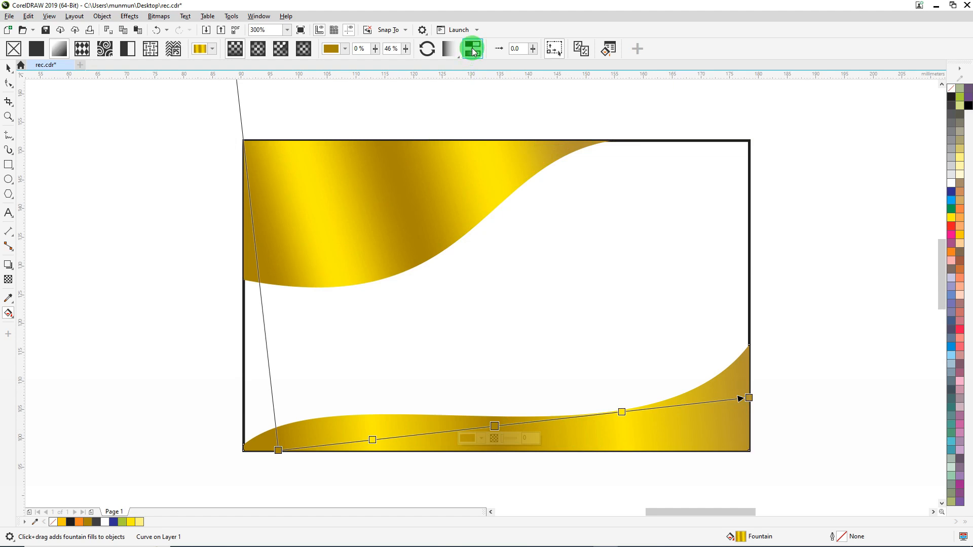
left_click(473, 49)
left_click(623, 413)
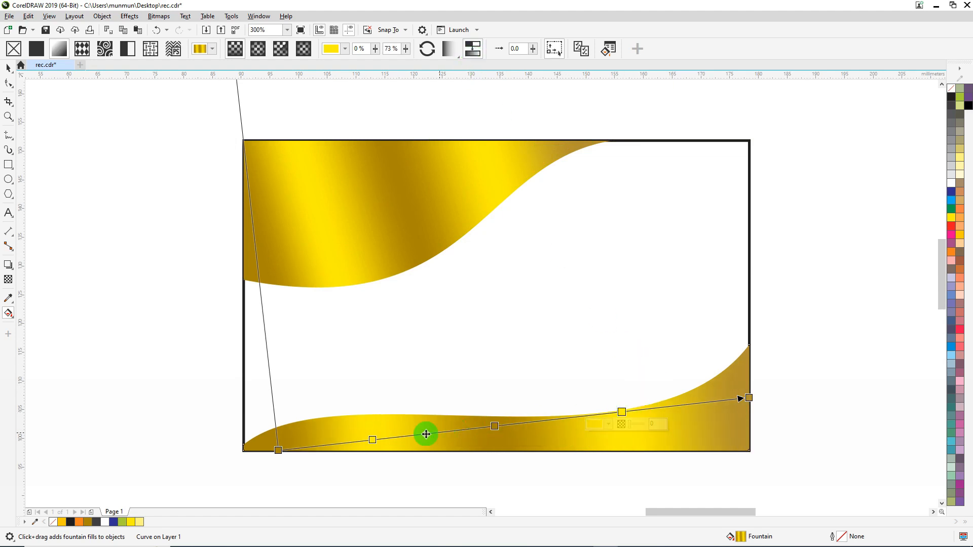
left_click(12, 71)
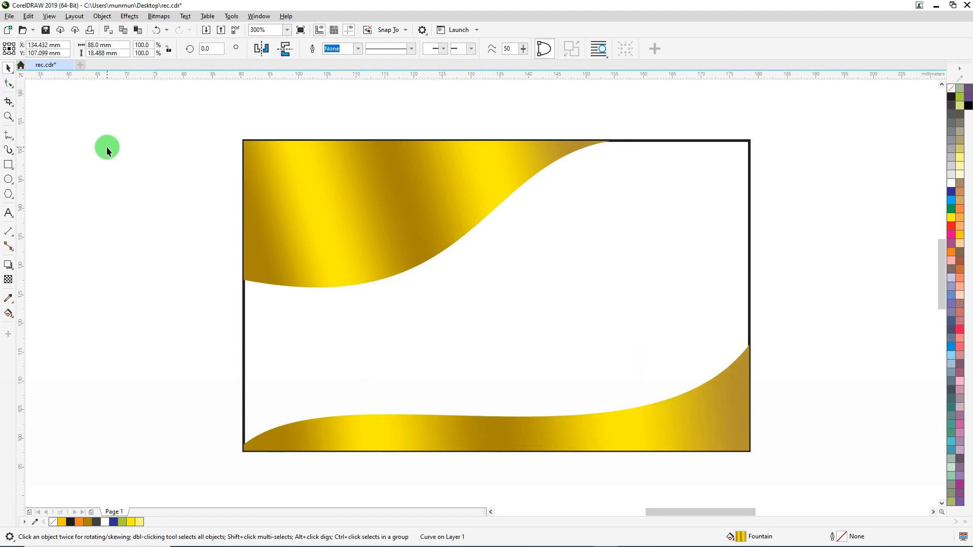
left_click(106, 147)
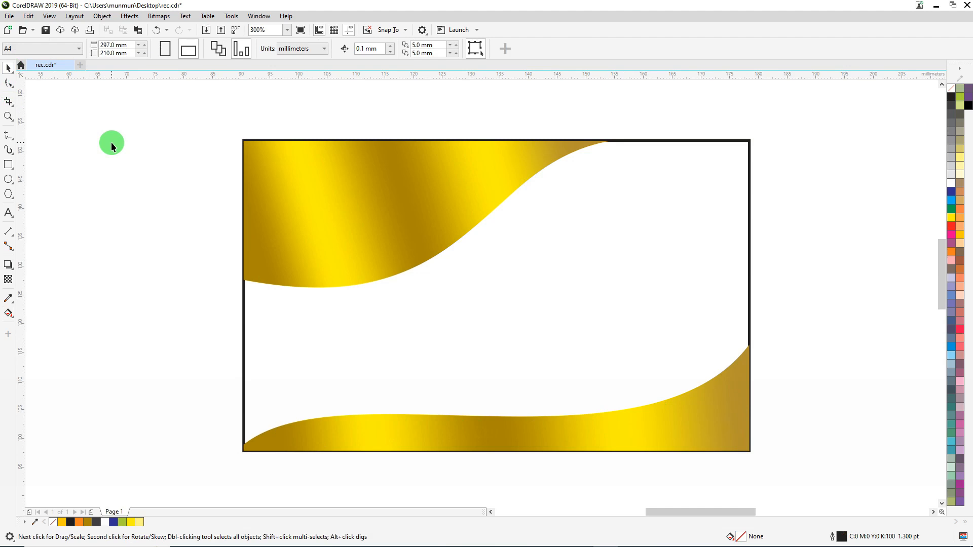
Duplicate the gold corner piece in place and scale the copy down to about 59 × 24 mm from its upper-left corner
left_click(350, 212)
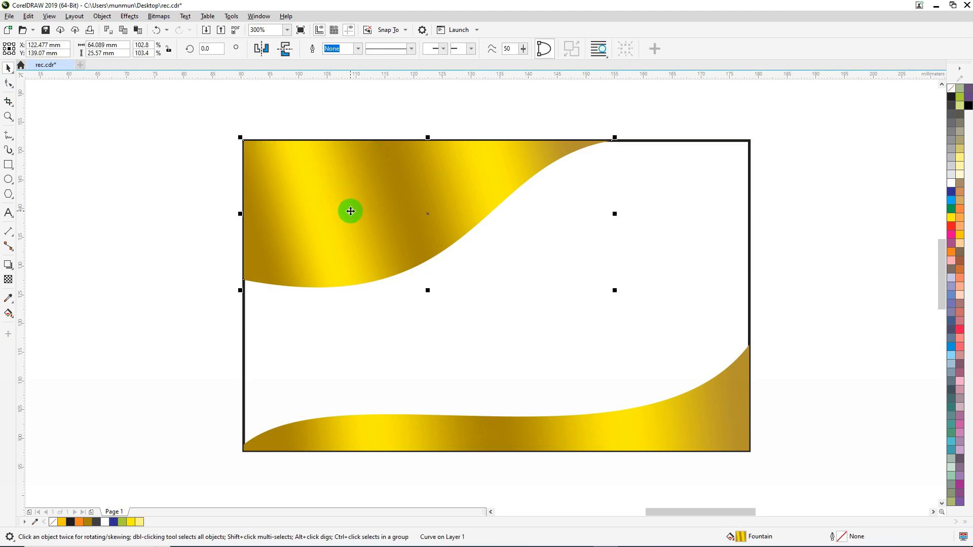
right_click(351, 211)
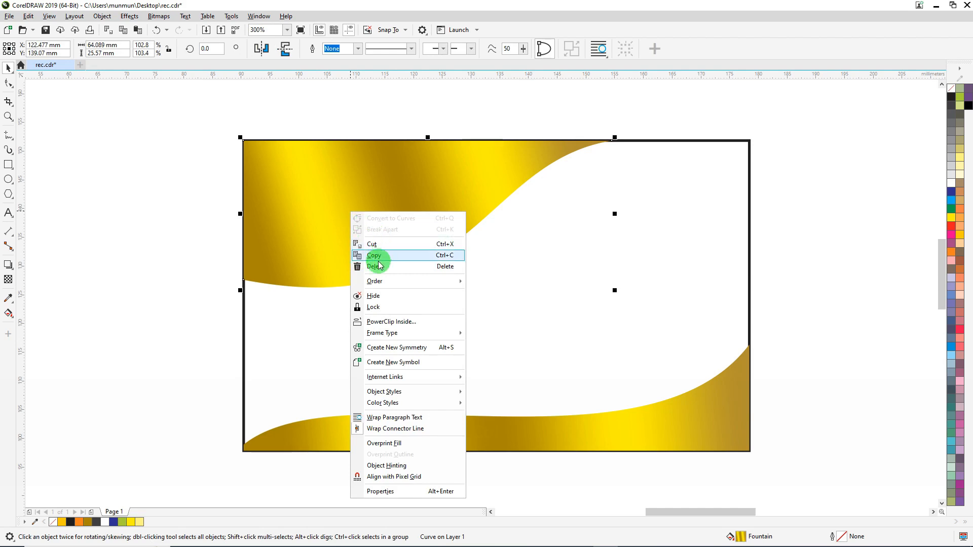
key("ctrl")
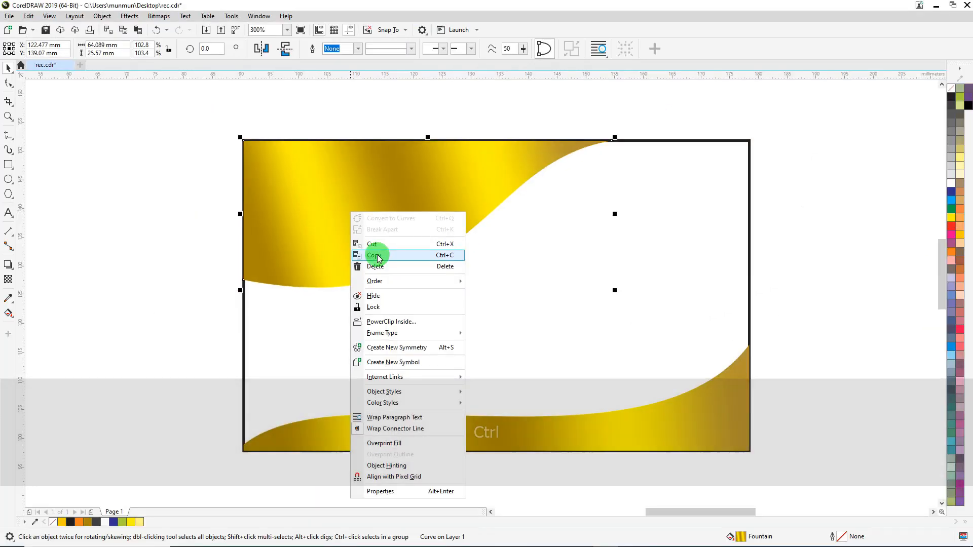
left_click(378, 258)
right_click(113, 127)
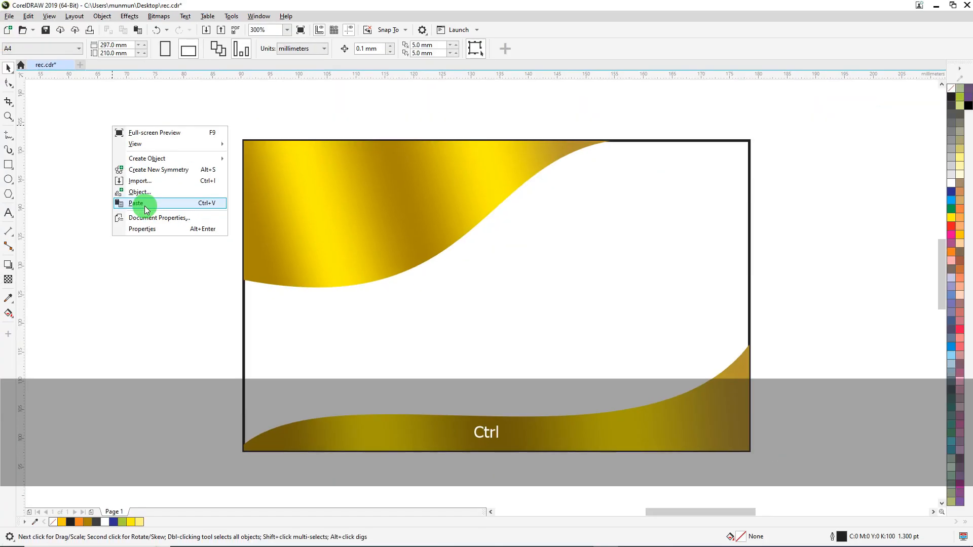
left_click(144, 206)
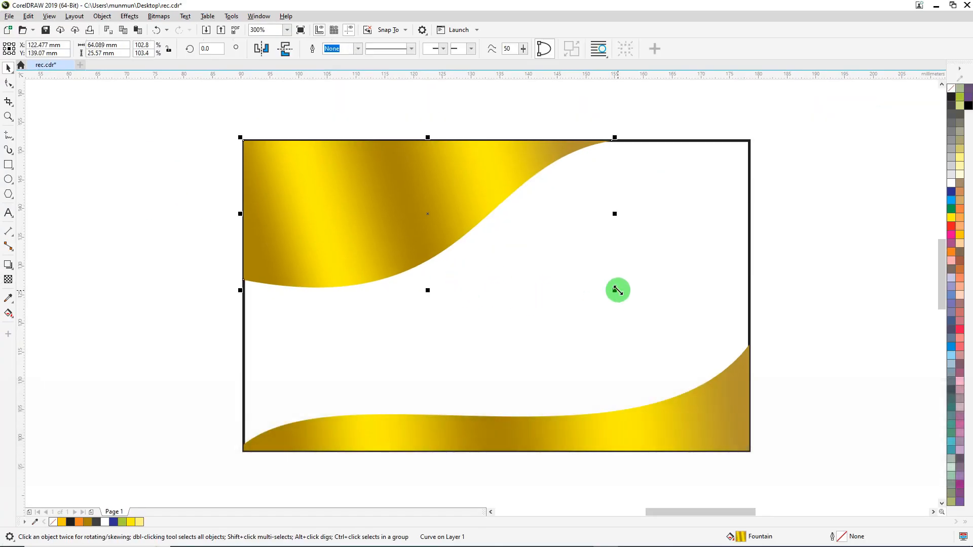
left_click_drag(616, 290, 605, 279)
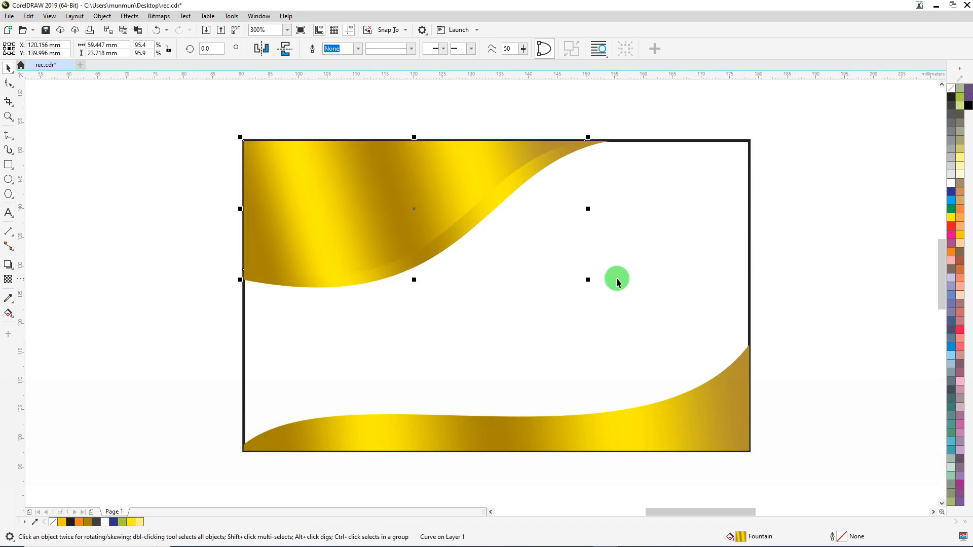
Shift the smaller gold piece's gradient so it starts outside the card's left edge and ends before the piece's upper-right tip
left_click(8, 314)
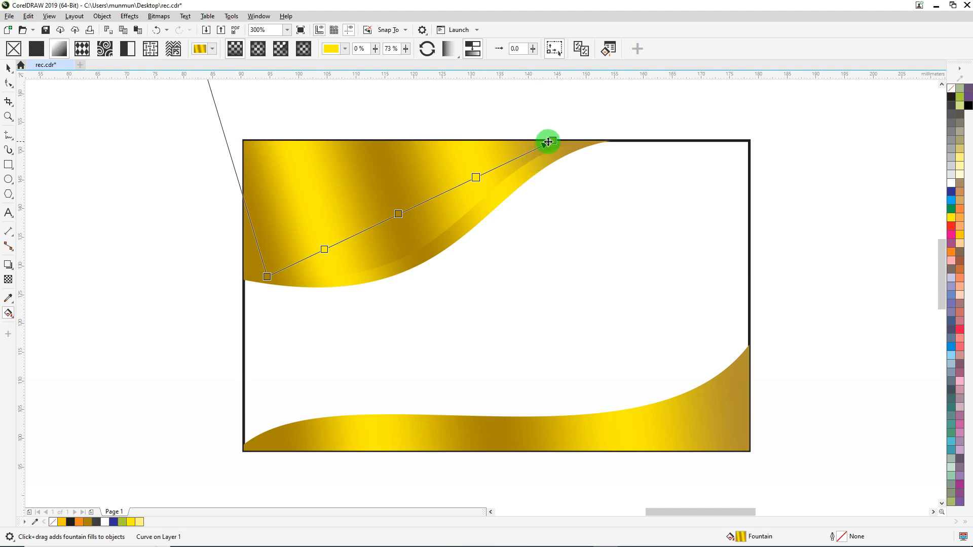
left_click_drag(552, 141, 501, 172)
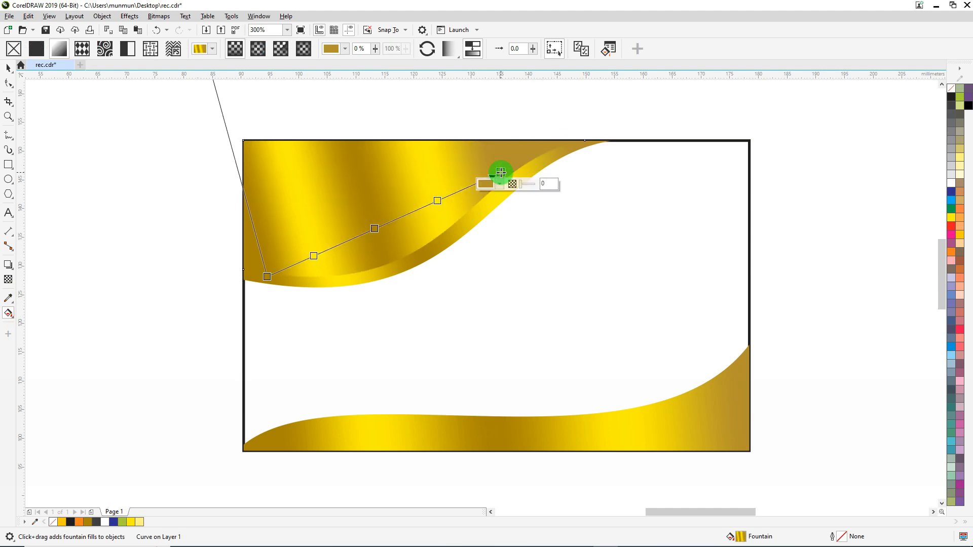
left_click_drag(267, 277, 219, 251)
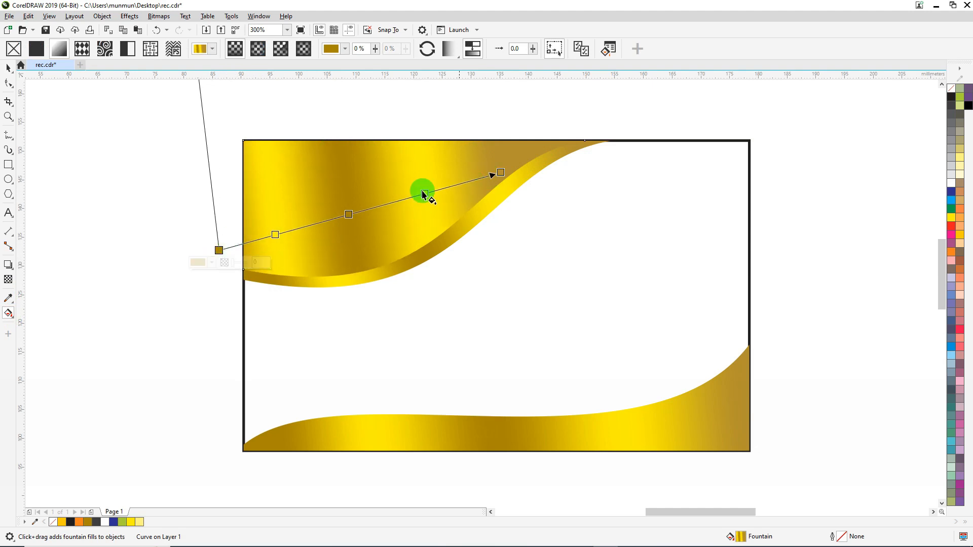
left_click(9, 69)
left_click(127, 197)
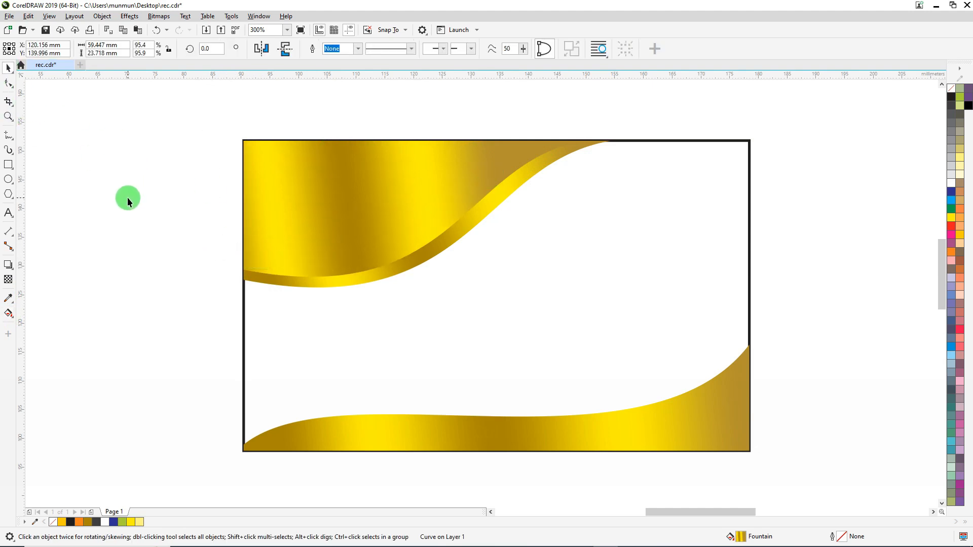
Make a scaled-down copy of the smaller gold piece, about 55 × 22 mm, and fill it with black
scroll(544, 163, "up", 2)
scroll(545, 166, "down", 2)
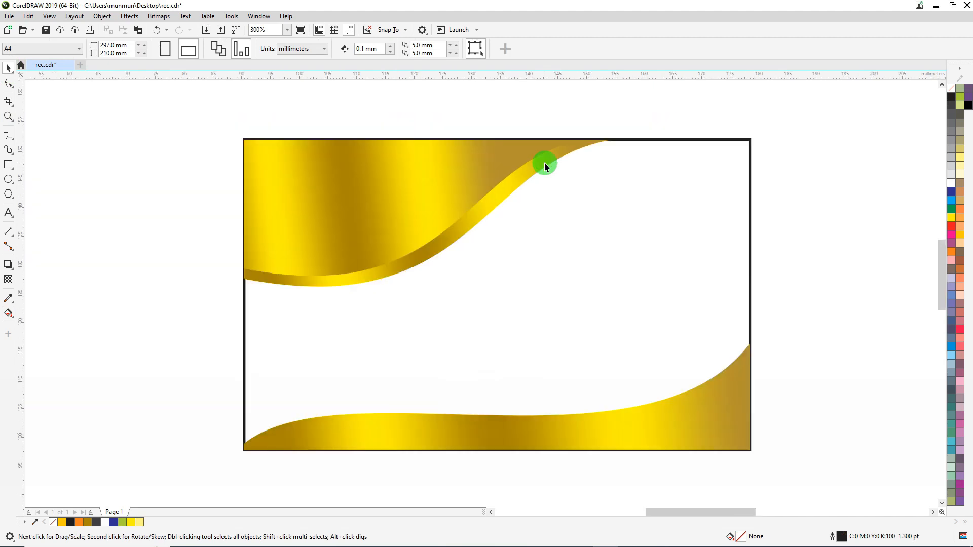
left_click(342, 227)
left_click_drag(588, 281, 587, 274)
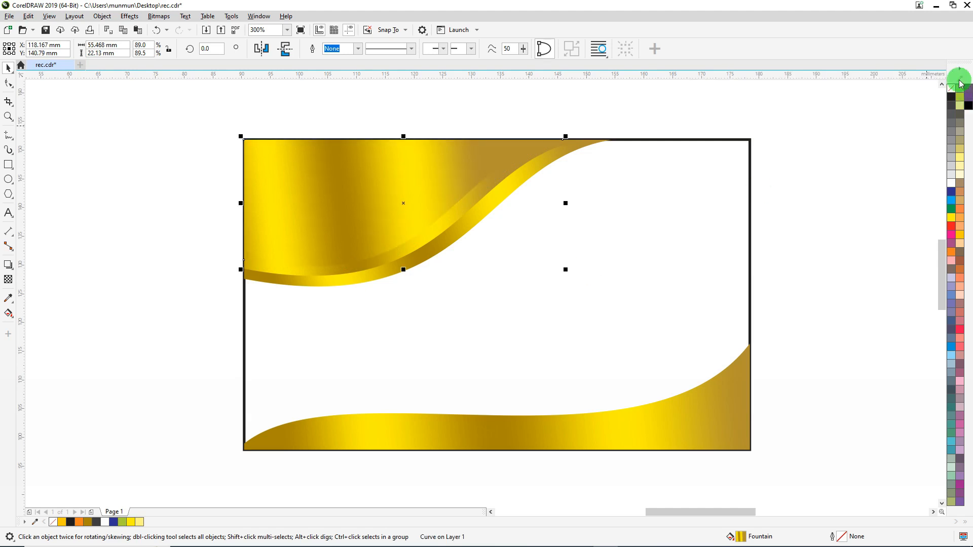
left_click(952, 100)
key("Escape")
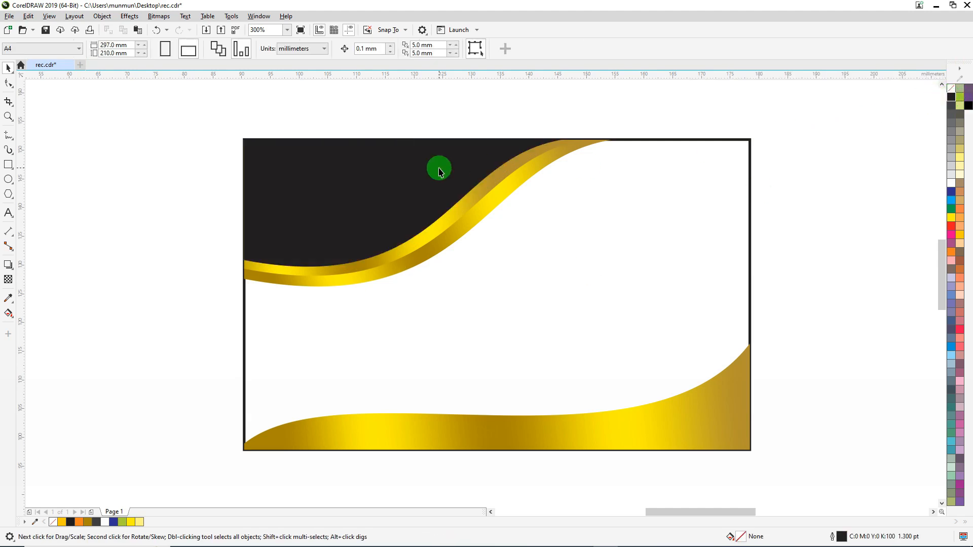
scroll(439, 171, "down", 2)
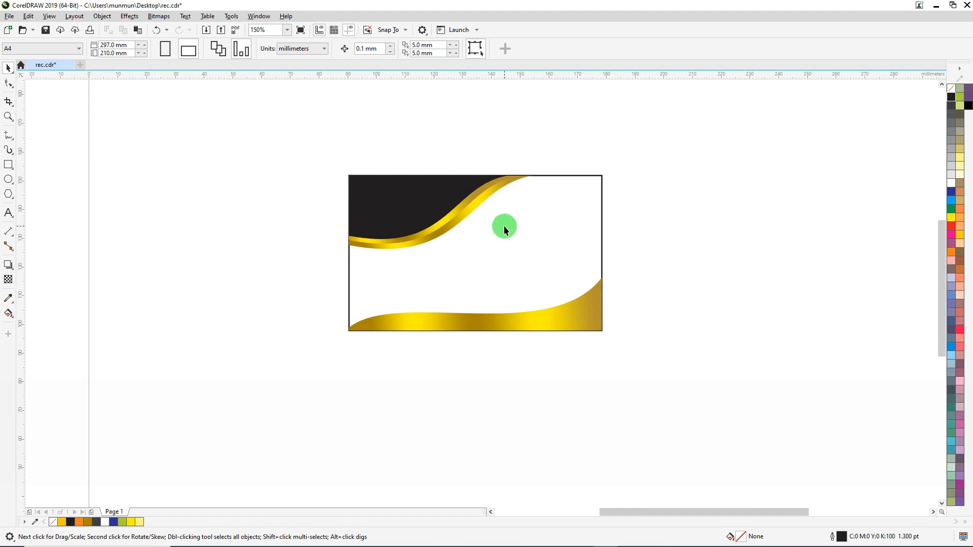
Fill the 88 × 54 mm card rectangle with black and deselect it
scroll(503, 226, "up", 2)
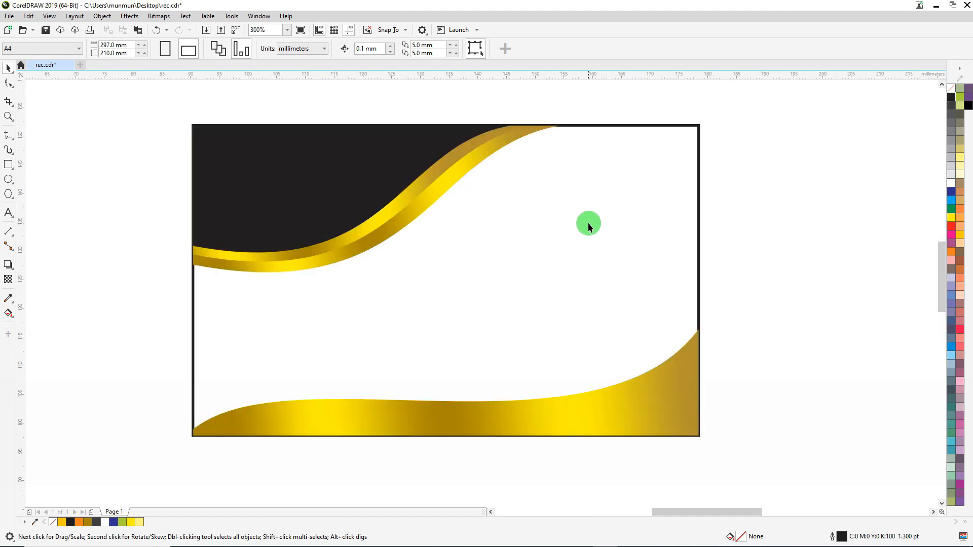
left_click(589, 223)
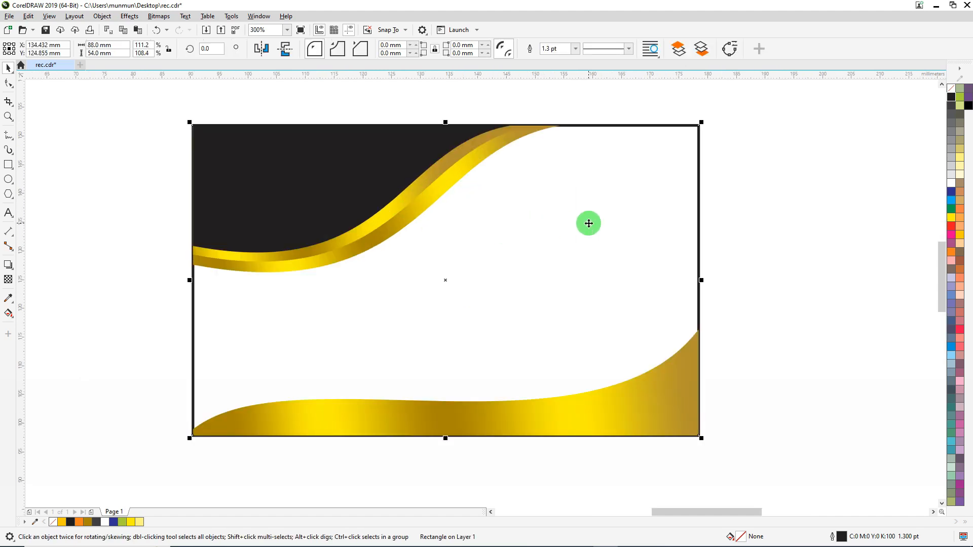
left_click(952, 97)
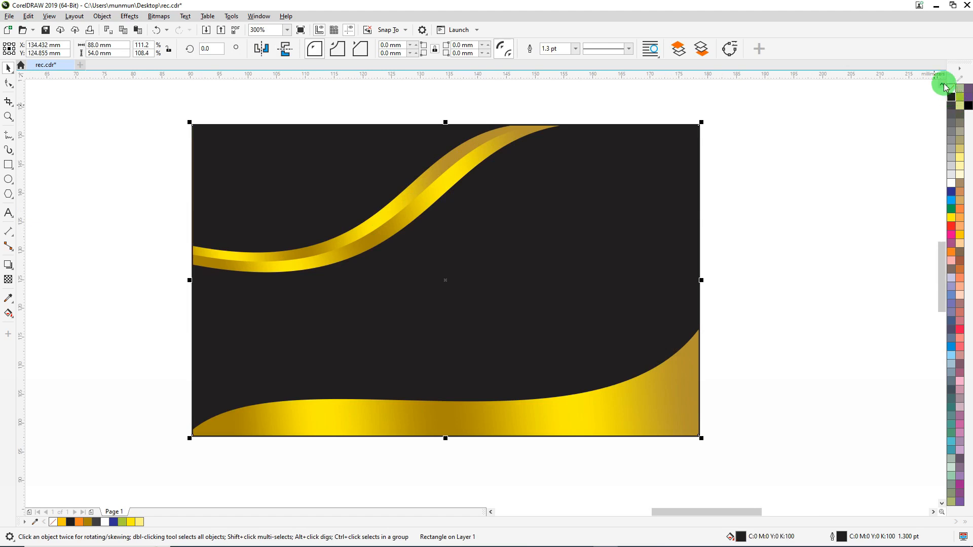
left_click(803, 117)
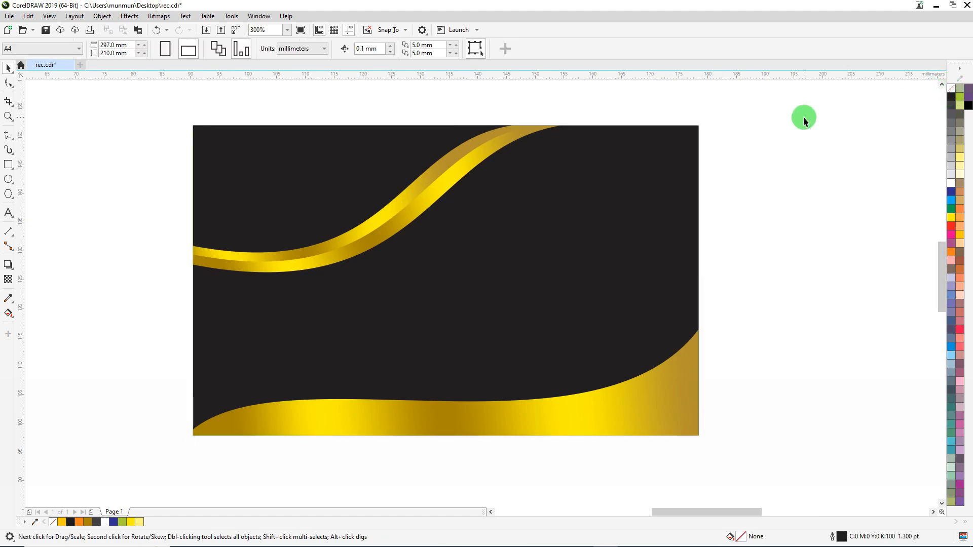
Make a taller copy of the bottom gold wave, about 88 × 22 mm, and bring the original wave in front of it
left_click(573, 412)
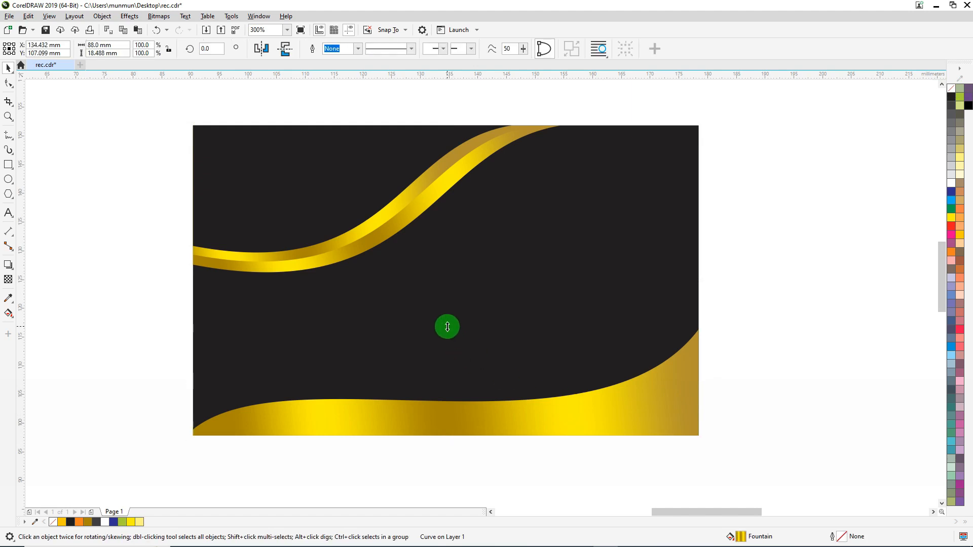
left_click_drag(448, 327, 449, 310)
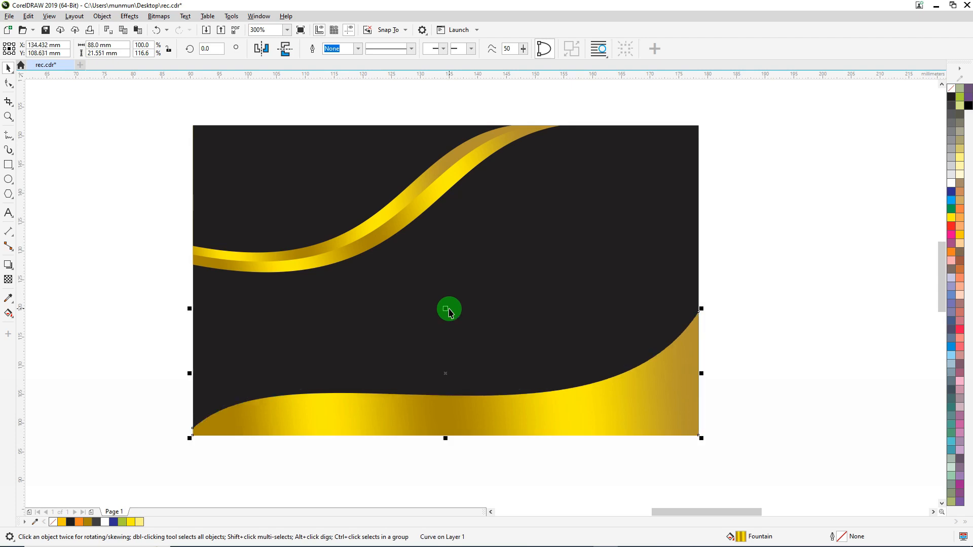
left_click_drag(776, 472, 172, 320)
key("ctrl+Home")
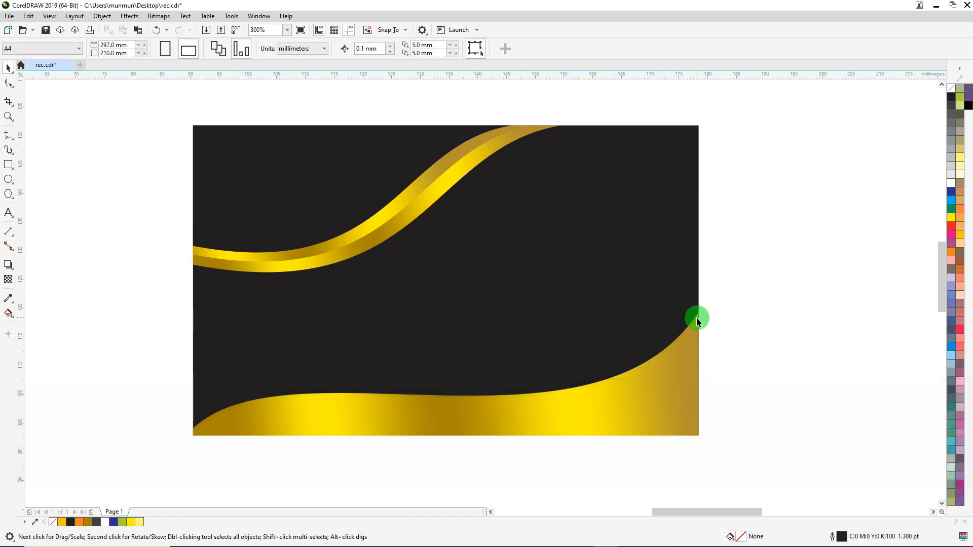
left_click_drag(697, 317, 724, 291)
key("ctrl+z")
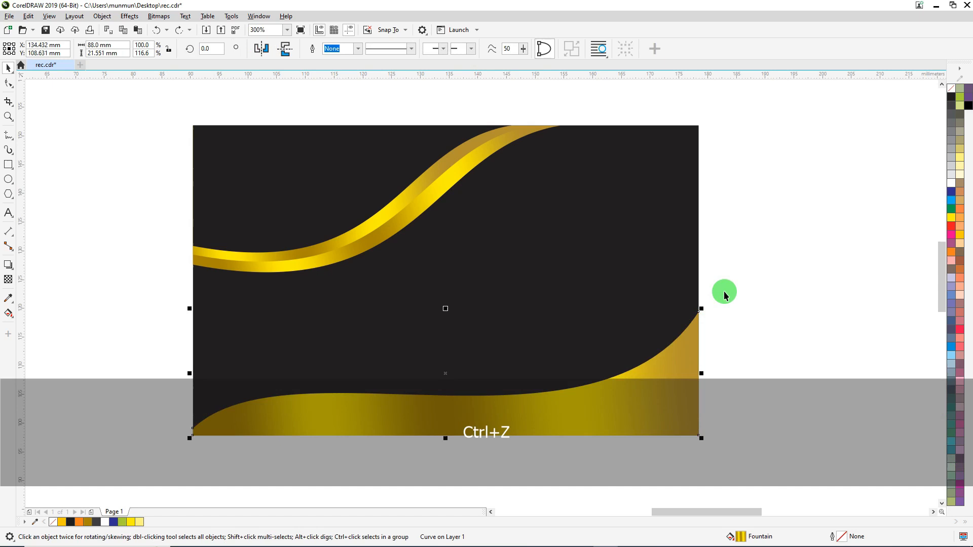
Shift the taller wave's gradient so it starts outside the card's left edge and ends above the wave, about three-quarters across the card
left_click(9, 314)
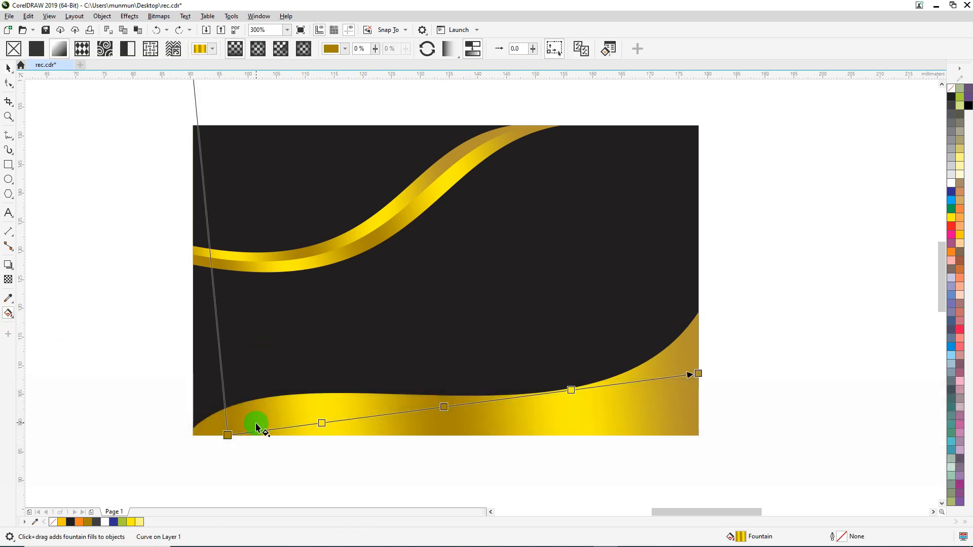
left_click_drag(227, 435, 134, 435)
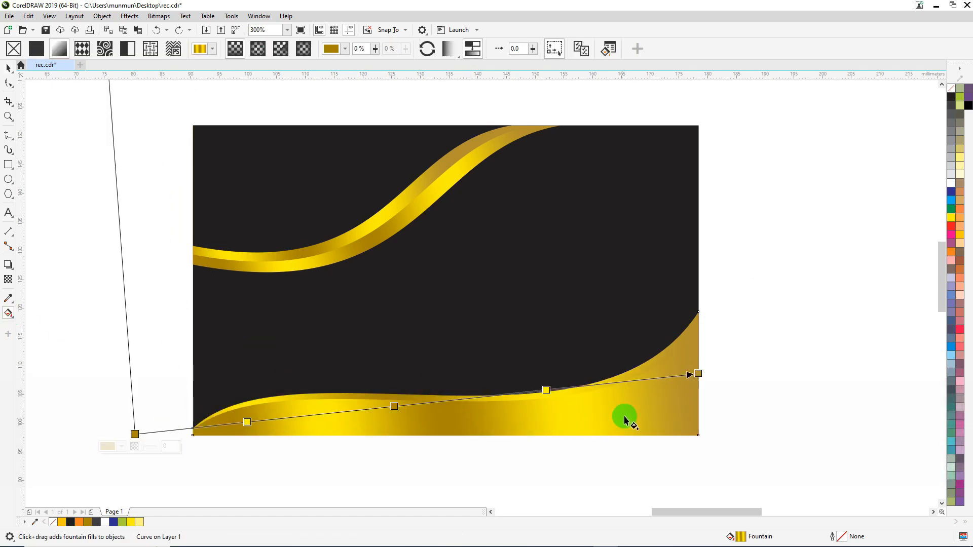
left_click_drag(707, 378, 590, 357)
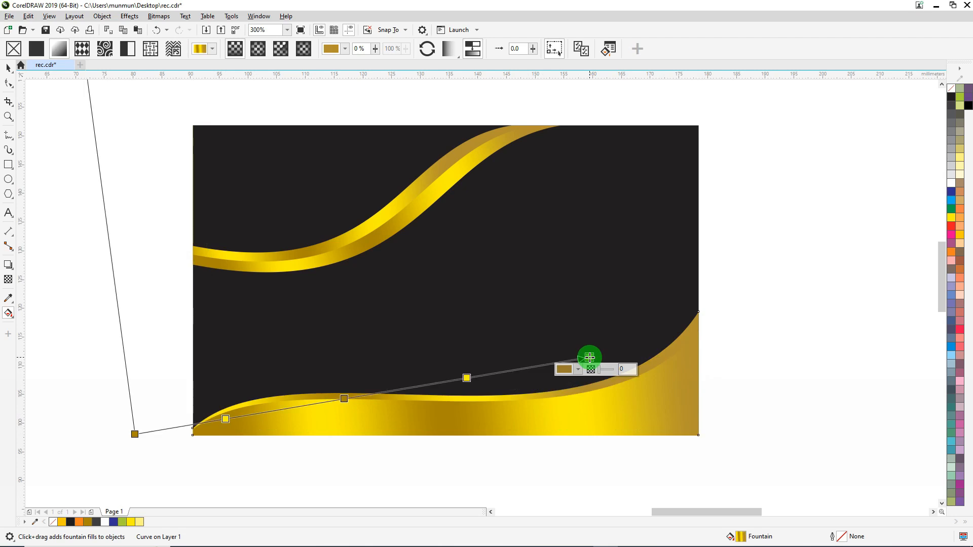
left_click(8, 67)
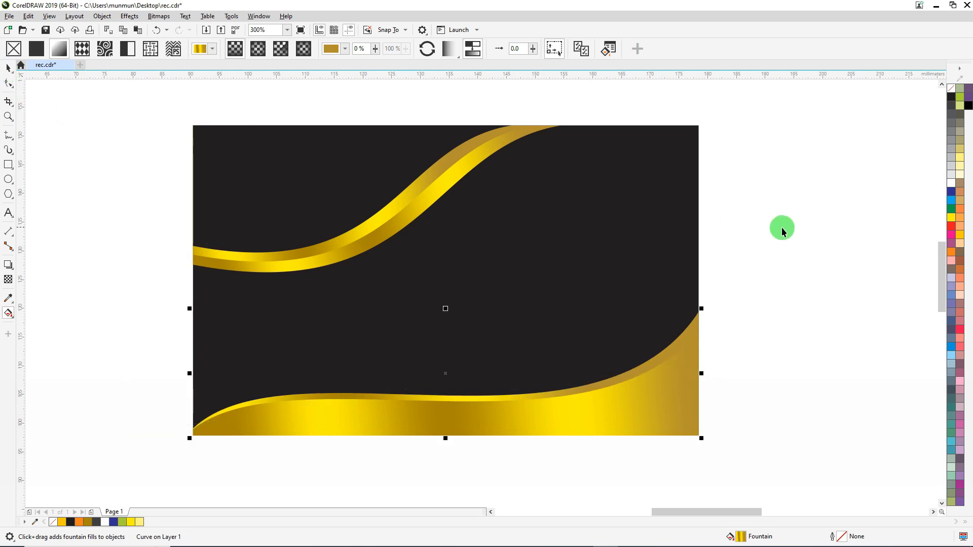
left_click(714, 321)
Try moving the black corner piece up and to the left, and undo the move
scroll(698, 333, "up", 2)
scroll(658, 299, "down", 4)
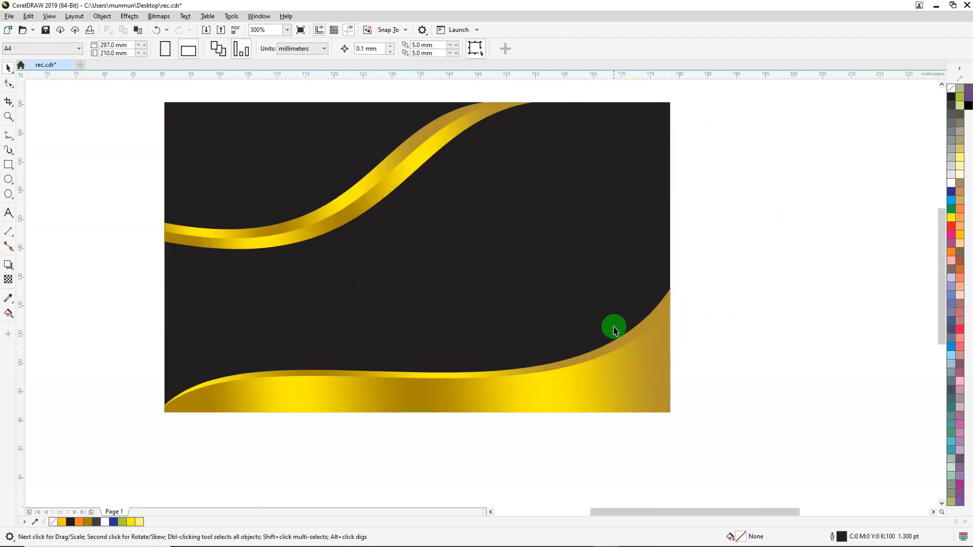
scroll(530, 280, "up", 2)
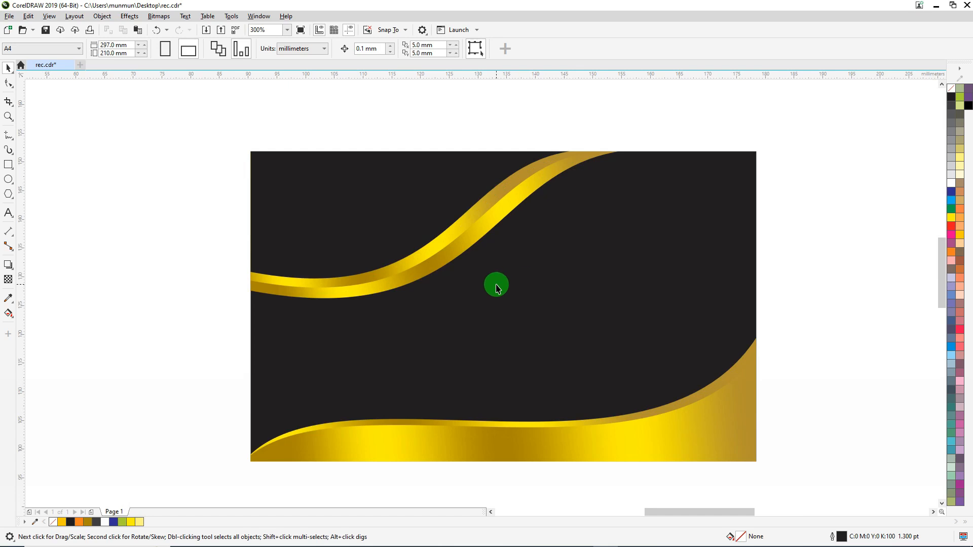
left_click_drag(374, 213, 328, 167)
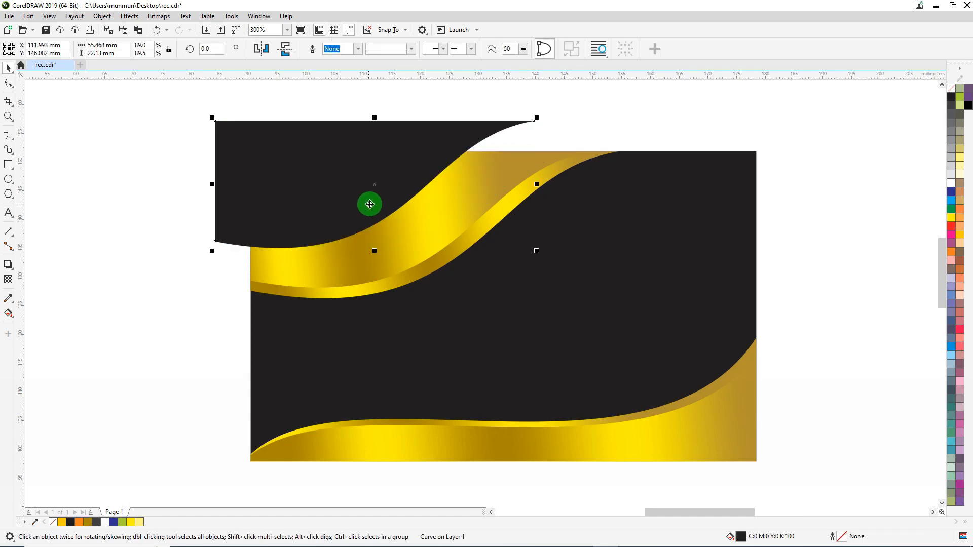
key("ctrl+z")
Draw a straight horizontal line about 183 mm long below the card with the Freehand tool
scroll(380, 225, "down", 2)
scroll(330, 240, "down", 2)
key("Escape")
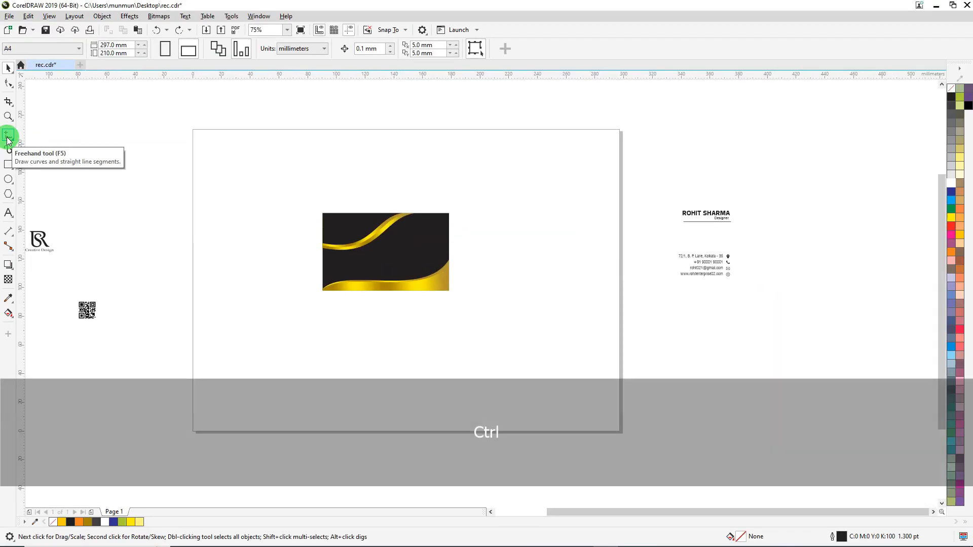
left_click(8, 136)
left_click(270, 315)
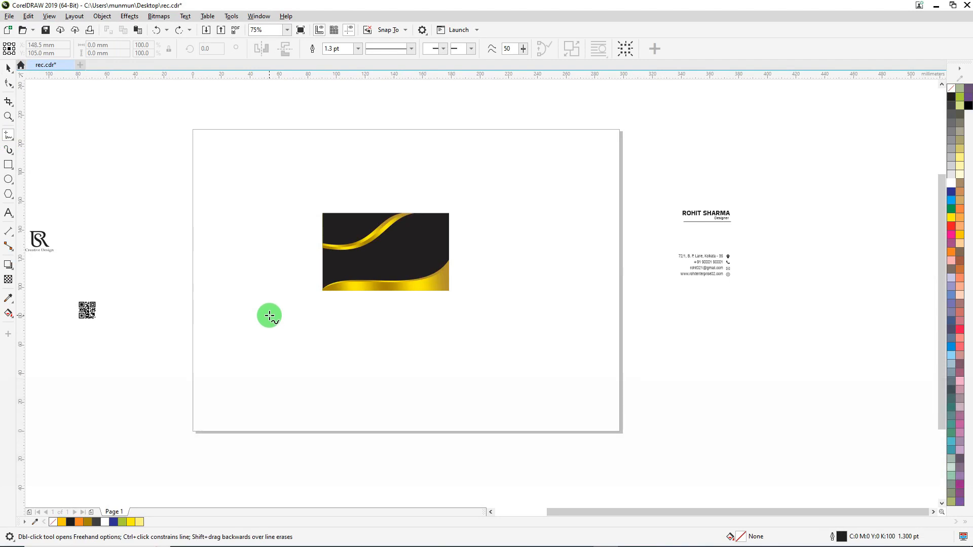
left_click(535, 316, "ctrl")
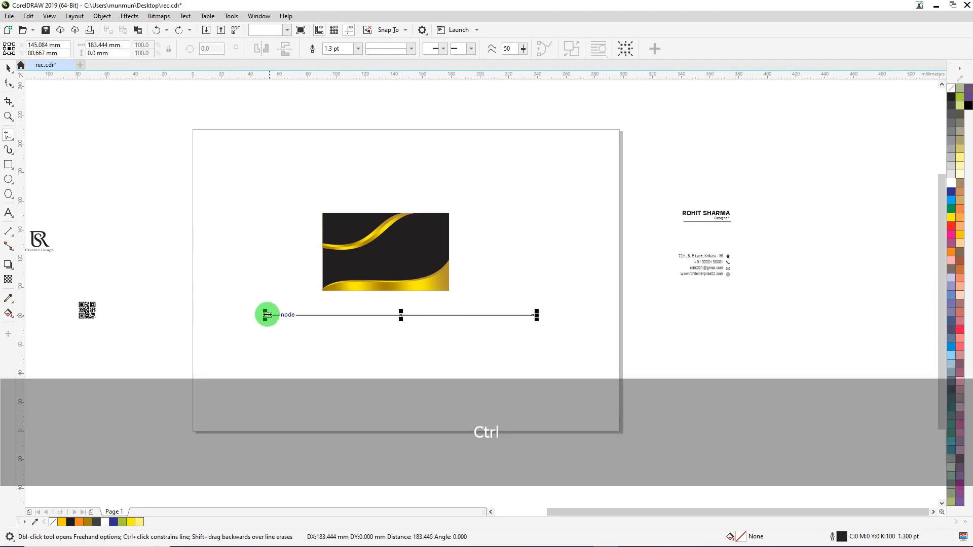
left_click(8, 68)
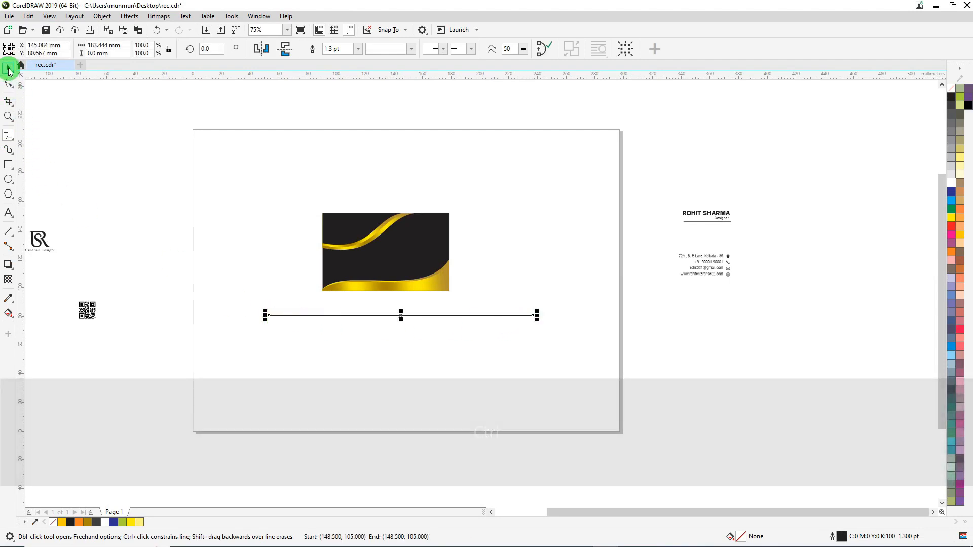
Set the line's outline width to 0.5 points
scroll(290, 323, "up", 5)
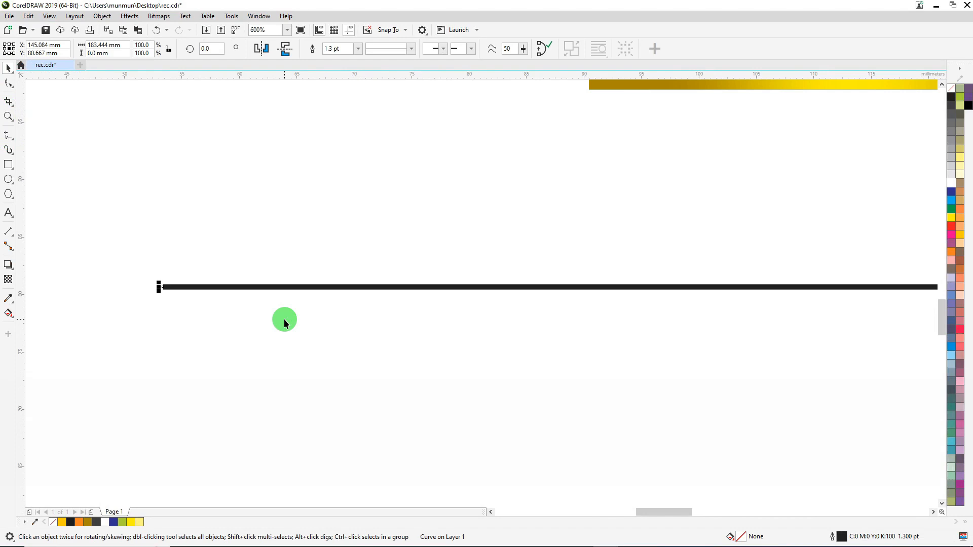
key("F12")
type(".5")
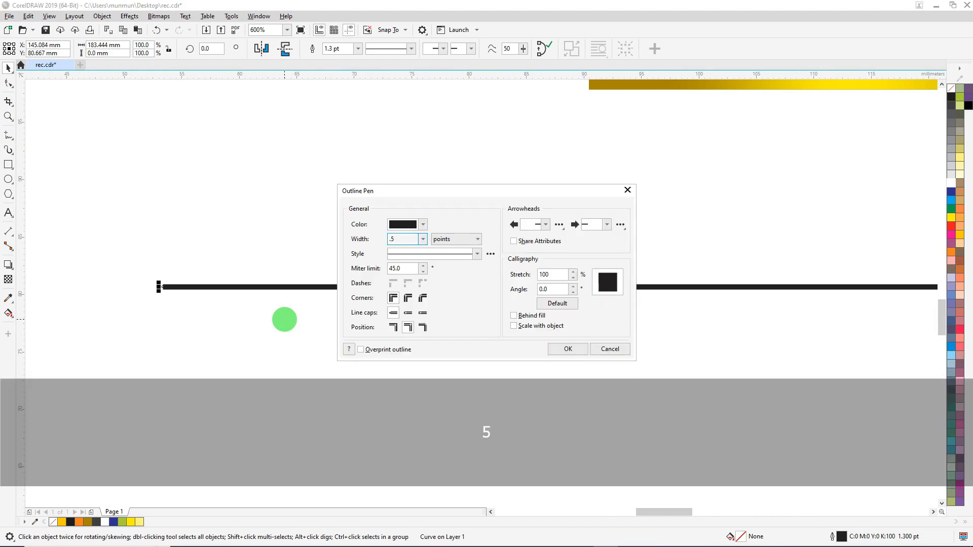
key("Return")
Reposition the line slightly below the card and place a copy about 0.7 mm beneath it
scroll(232, 230, "down", 3)
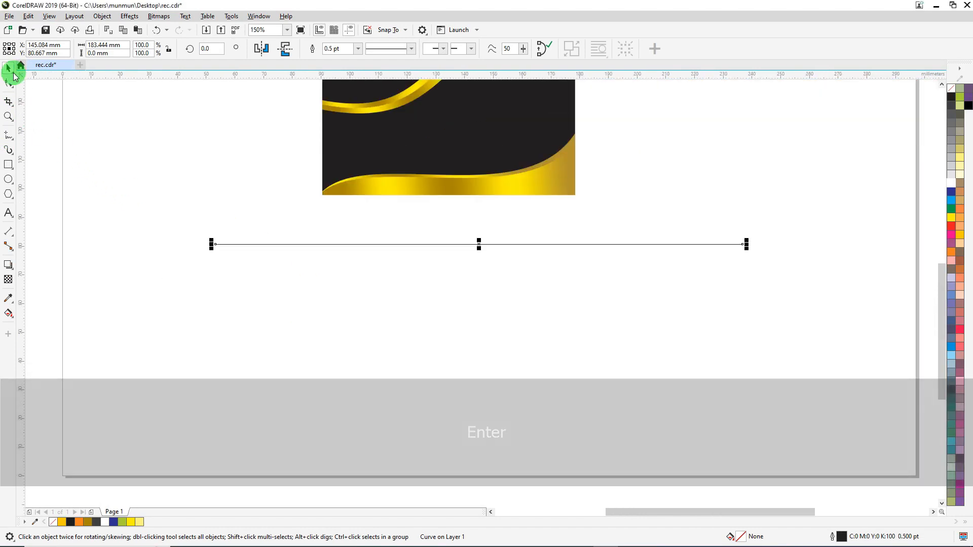
left_click_drag(267, 249, 236, 256)
scroll(231, 236, "up", 3)
left_click_drag(235, 258, 237, 252)
scroll(227, 239, "down", 2)
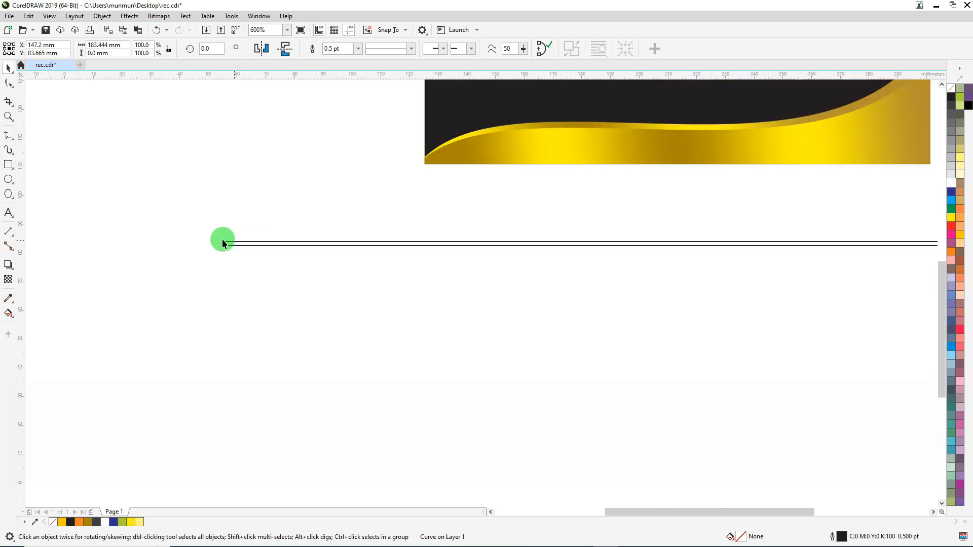
Repeat the duplication at the same spacing to build a stack of 100 lines about 70 mm tall
key("ctrl+d")
key("ctrl+d")
key("ctrl+d")
key("ctrl+d")
key("ctrl+d")
key("ctrl+d")
key("ctrl+d")
key("ctrl+d")
key("ctrl+d")
key("ctrl+d")
key("ctrl+d")
key("ctrl+d")
key("ctrl+d")
key("ctrl+d")
key("ctrl+d")
key("ctrl+d")
key("ctrl+d")
key("ctrl+d")
key("ctrl+d")
key("ctrl+d")
key("ctrl+d")
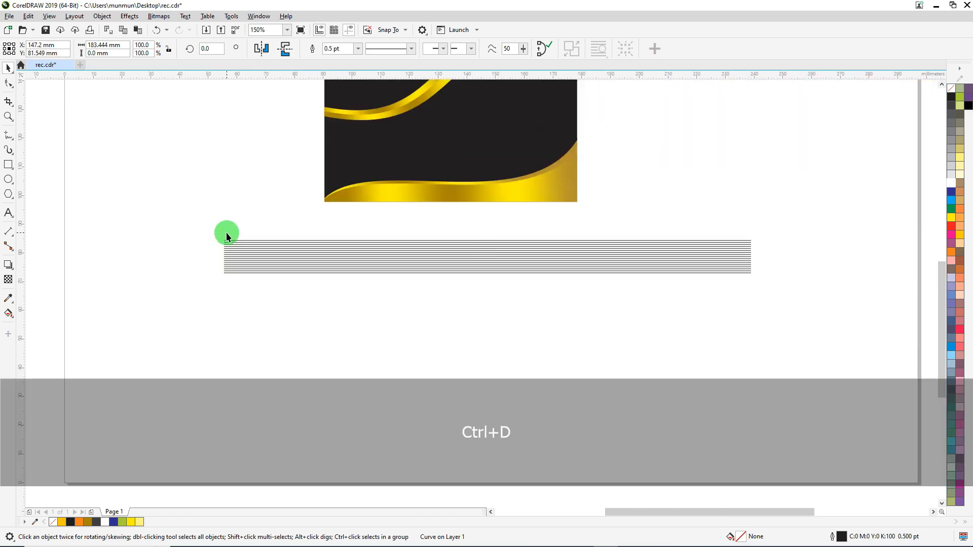
key("ctrl+d")
key("ctrl+d")
key("ctrl+d")
key("ctrl+d")
key("ctrl+d")
key("ctrl+d")
key("ctrl+d")
key("ctrl+d")
key("ctrl+d")
key("ctrl+d")
key("ctrl+d")
key("ctrl+d")
key("ctrl+d")
key("ctrl+d")
key("ctrl+d")
key("ctrl+d")
key("ctrl+d")
key("ctrl+d")
key("ctrl+d")
key("ctrl+d")
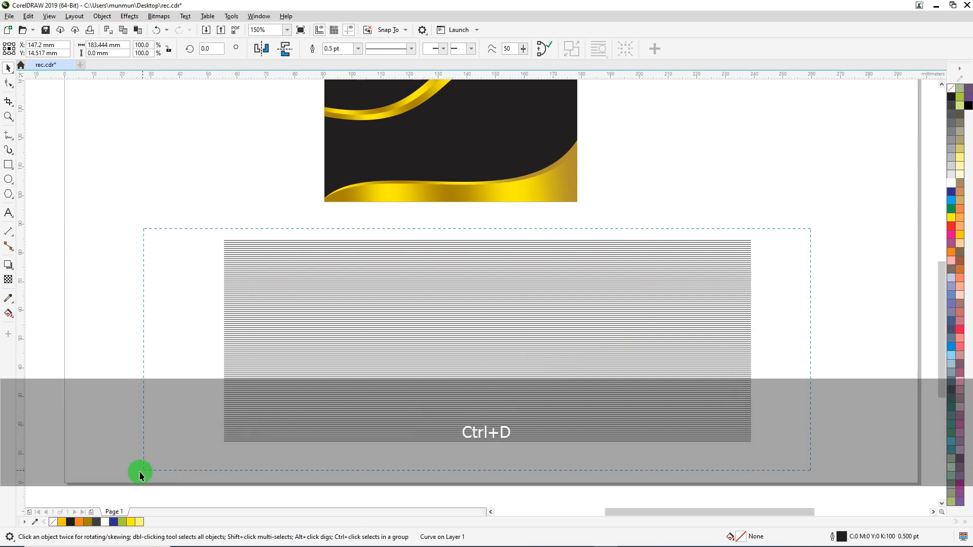
Narrow all the stacked lines evenly from both sides to about 114 mm wide and group them
left_click_drag(139, 472, 140, 471)
left_click_drag(755, 339, 651, 339)
scroll(450, 272, "up", 5)
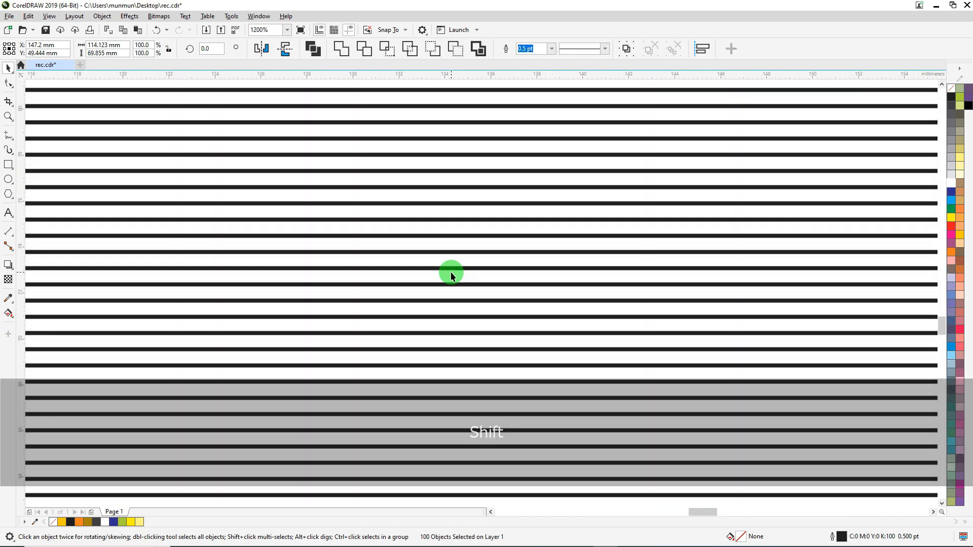
scroll(450, 273, "down", 6)
key("ctrl+g")
Move the line group beside the card's right side and colour its outlines red
left_click_drag(450, 272, 583, 168)
right_click(950, 226)
scroll(555, 218, "up", 2)
PowerClip the red line group inside the black card rectangle
right_click(583, 172)
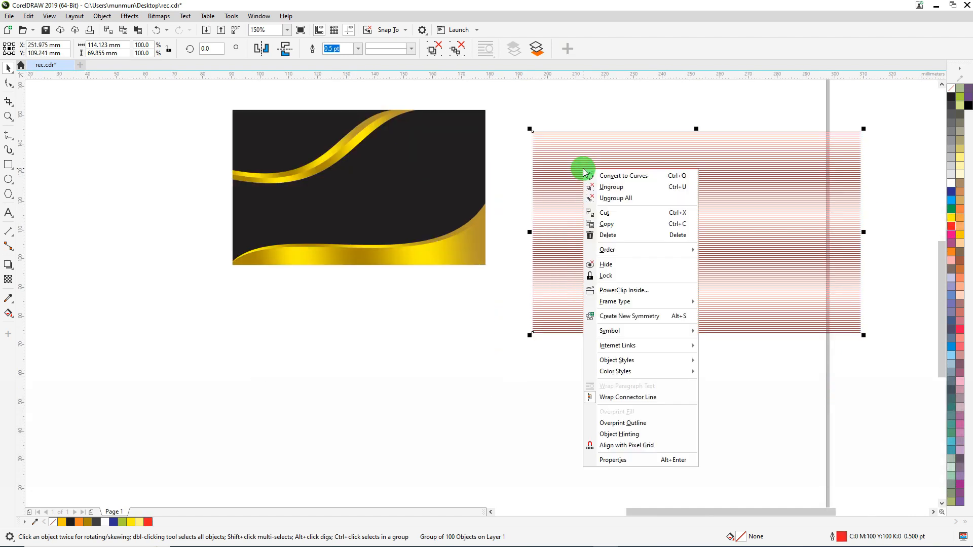
left_click(624, 290)
left_click(397, 187)
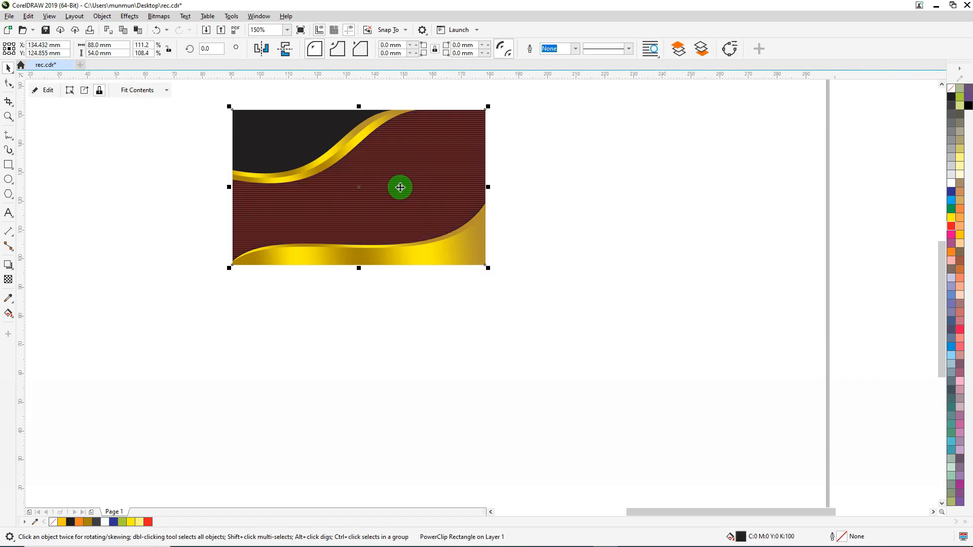
Open the card's PowerClip contents, rotate the line group by about 6.3°, and colour its outlines white
left_click(392, 181, "ctrl")
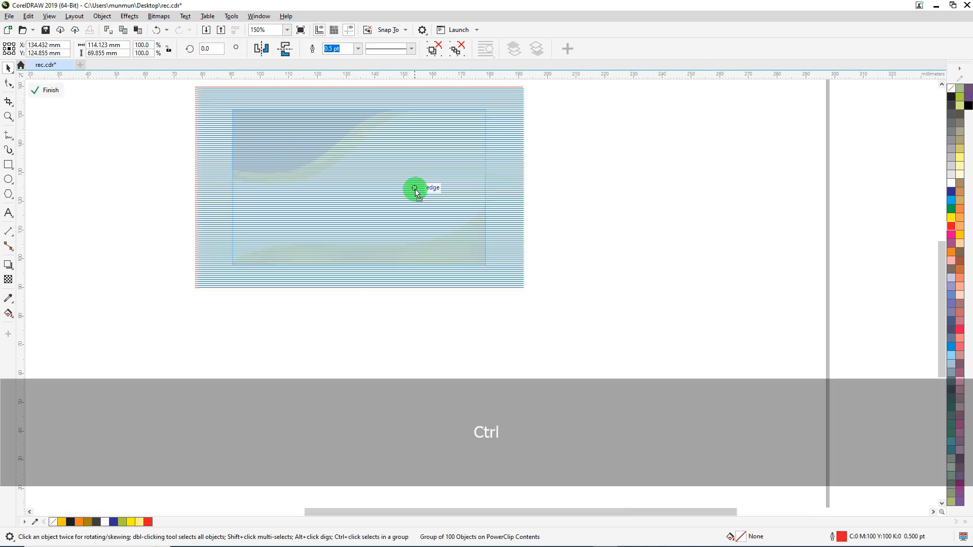
left_click(415, 190)
left_click_drag(530, 294, 548, 278)
scroll(343, 151, "up", 2)
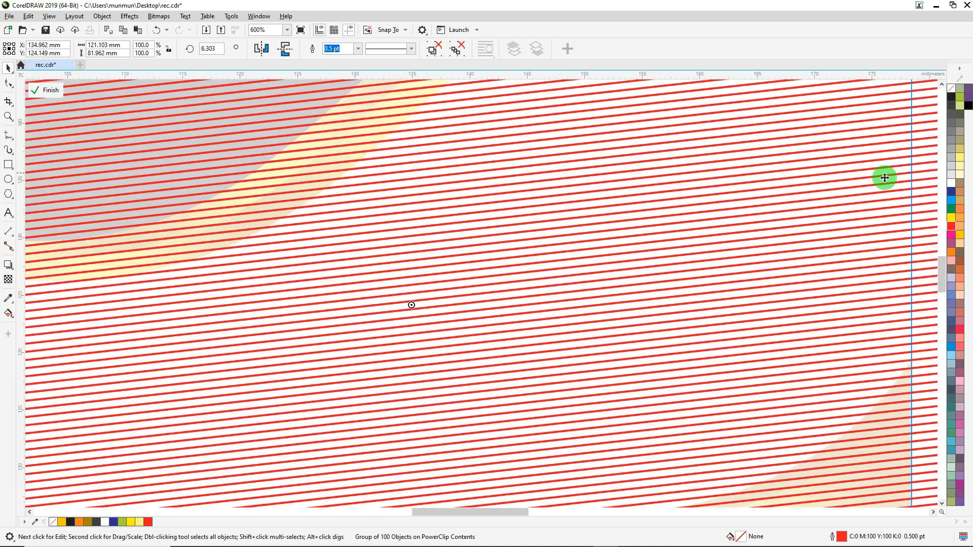
right_click(950, 186)
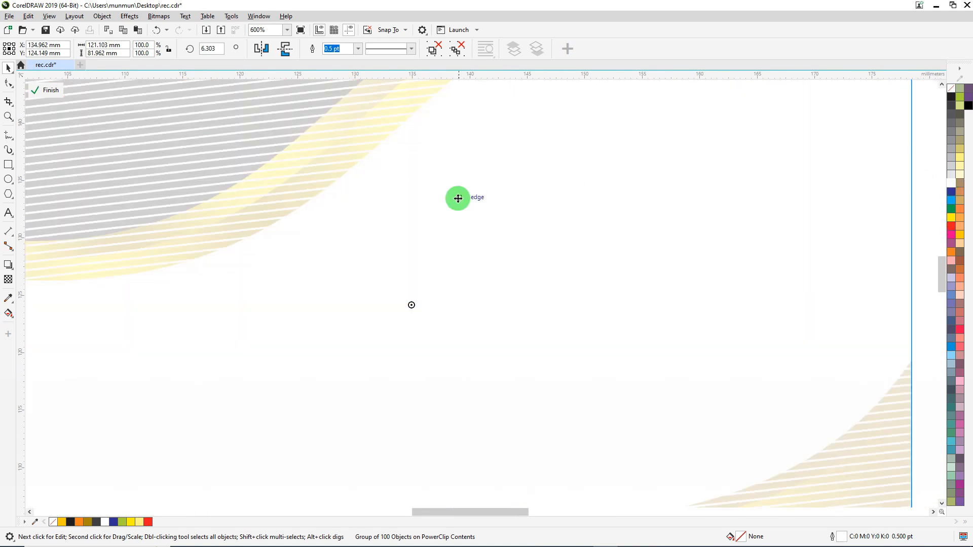
scroll(458, 198, "down", 1)
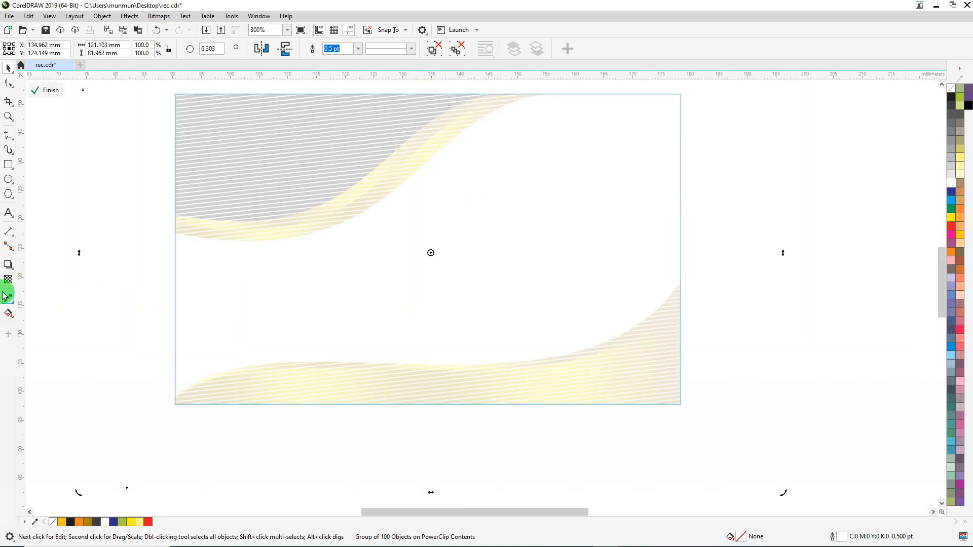
Apply a uniform transparency of 68 to the line group and finish editing the PowerClip contents
key("ctrl")
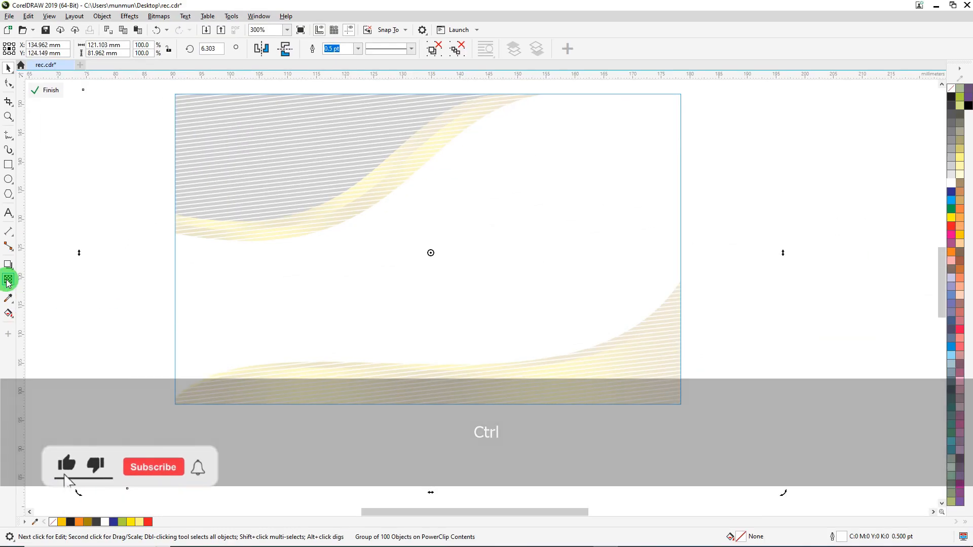
left_click(10, 279)
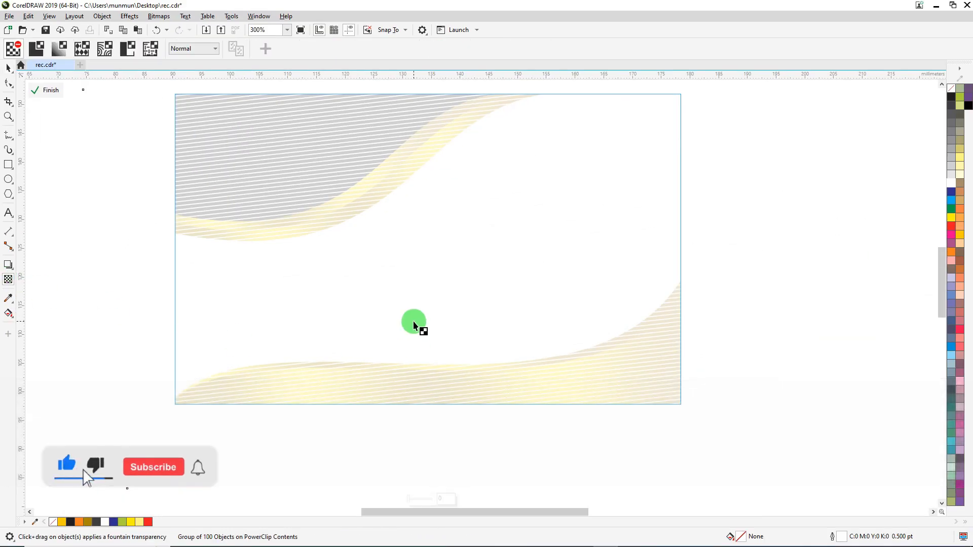
scroll(532, 337, "down", 1)
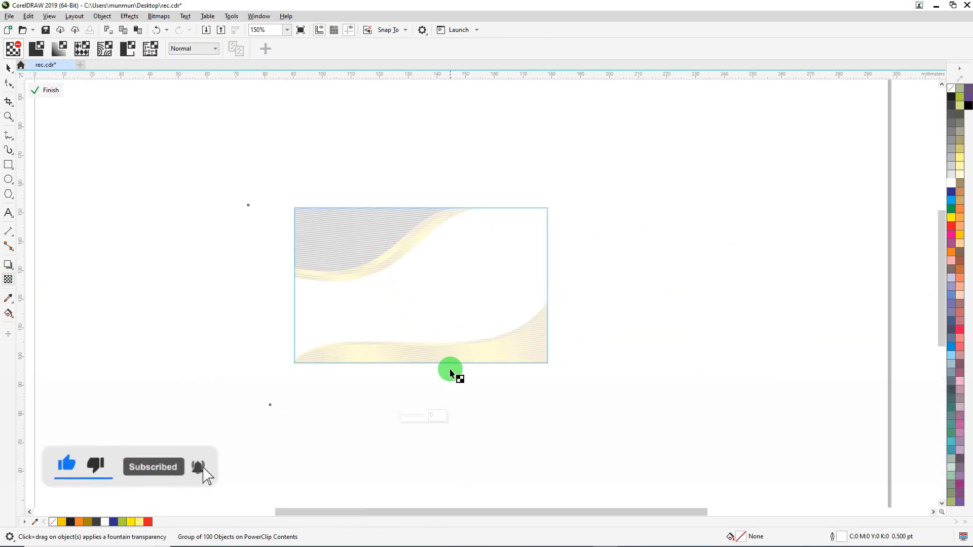
left_click_drag(403, 422, 417, 419)
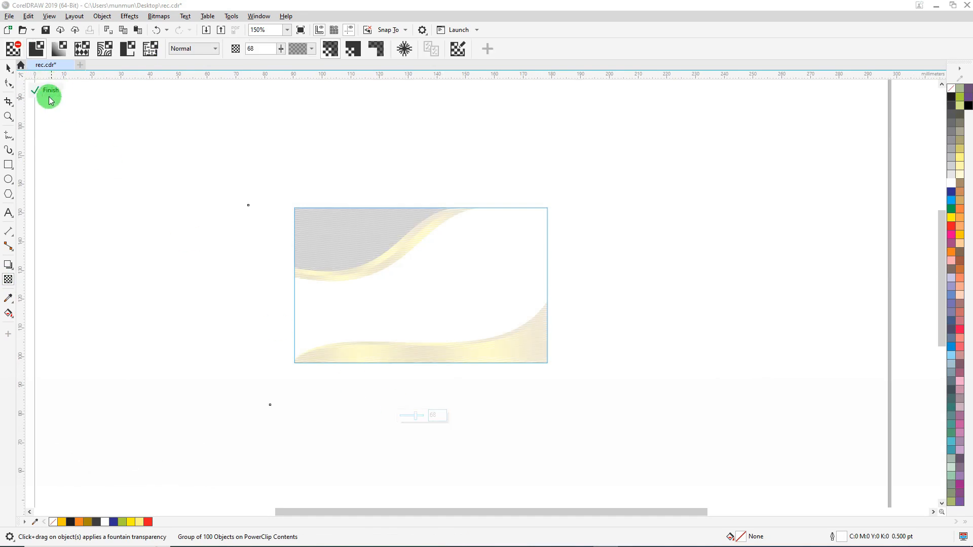
left_click(51, 96)
left_click(9, 69)
key("Escape")
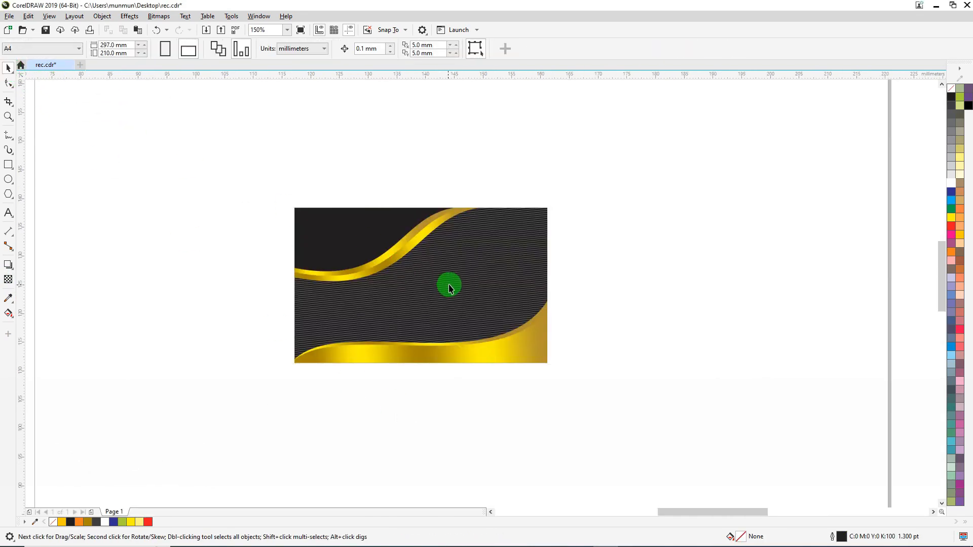
scroll(450, 286, "up", 4)
scroll(404, 248, "down", 4)
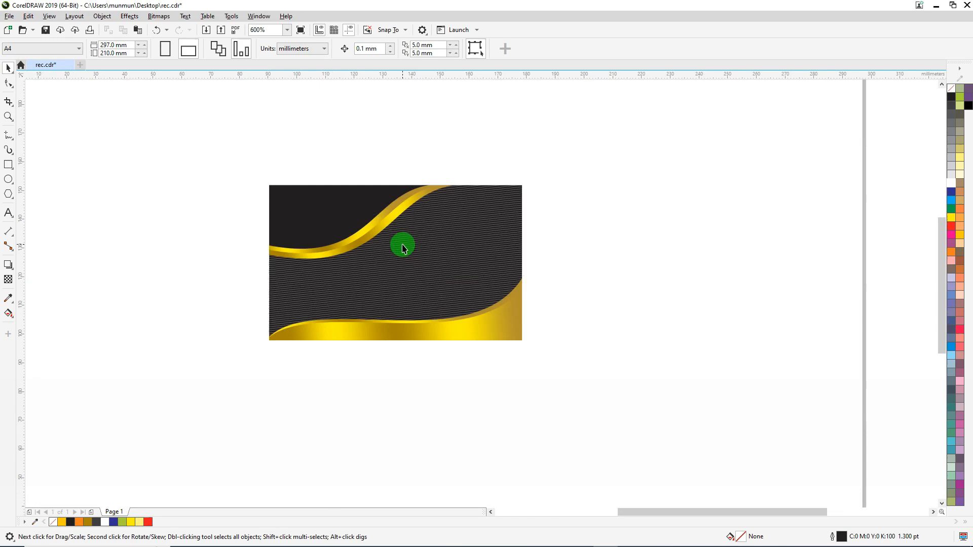
Reopen the card's PowerClip contents, enlarge the line group to about 159.9 mm wide, and set its uniform transparency to 89
left_click(431, 282, "ctrl")
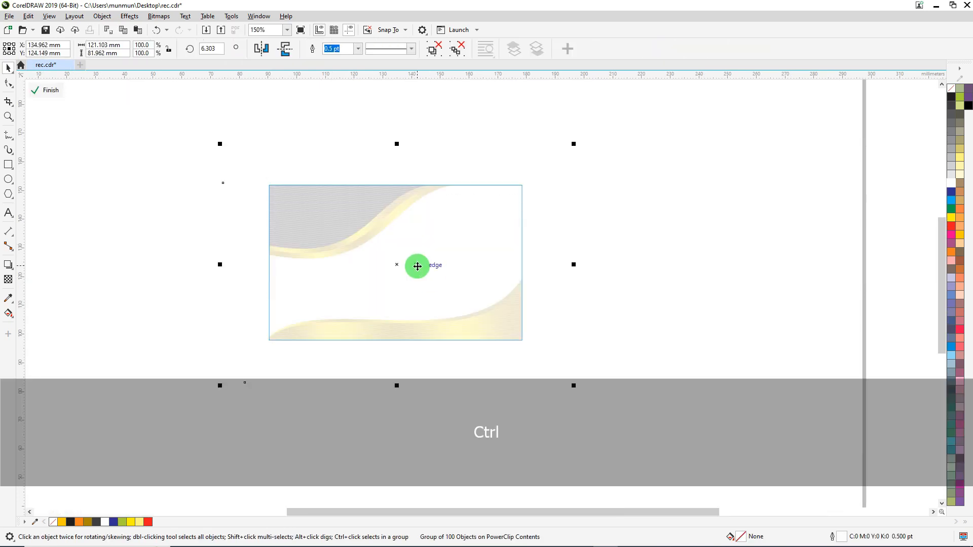
left_click_drag(573, 385, 630, 423)
left_click(15, 279)
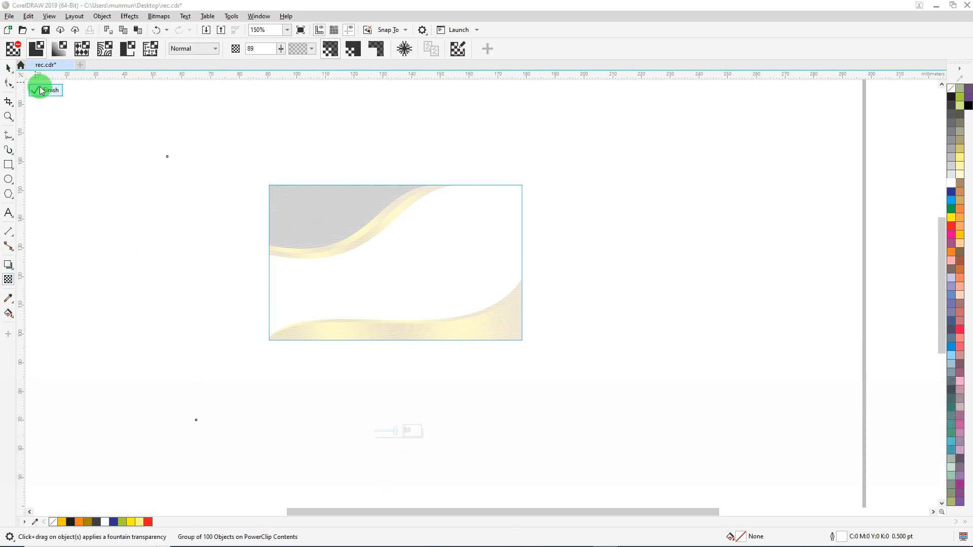
left_click(41, 90)
left_click(7, 68)
left_click(652, 219)
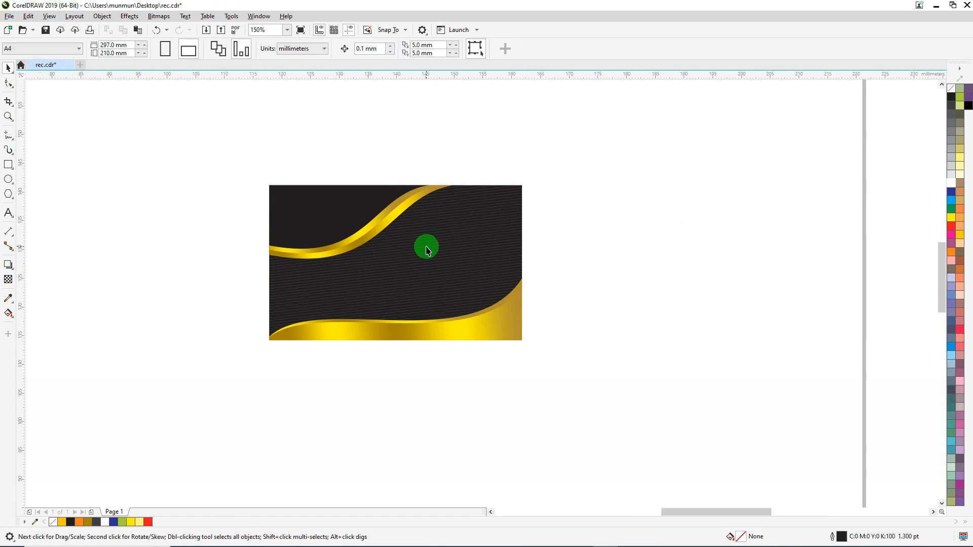
scroll(427, 248, "up", 5)
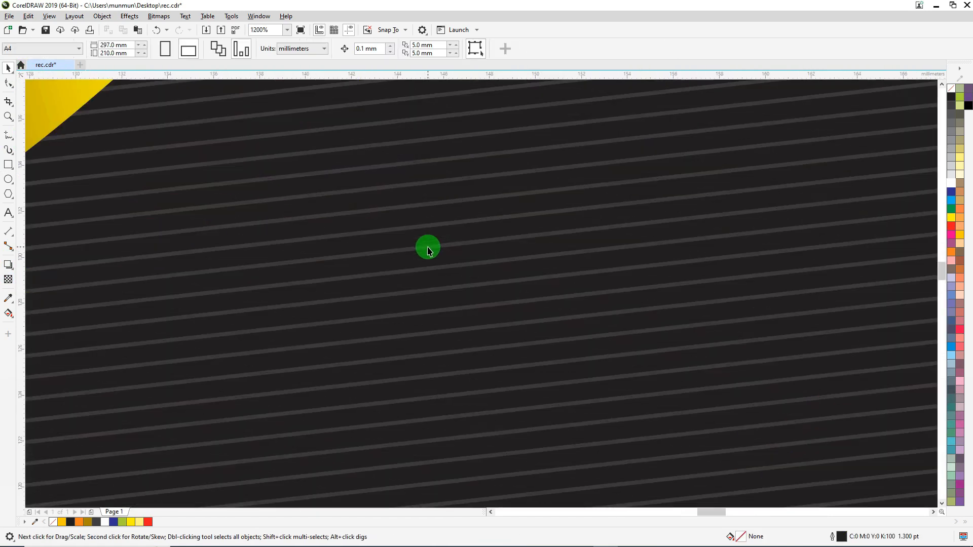
scroll(427, 248, "down", 5)
Set the clipped line group's outline width to 0.3 pt inside the card's PowerClip and finish editing
left_click(445, 241, "ctrl")
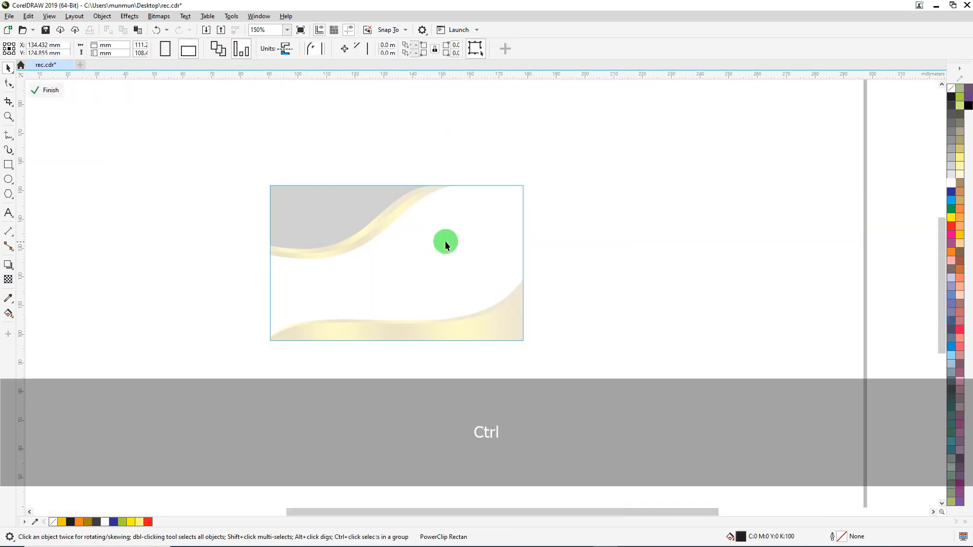
left_click(446, 241)
key("F12")
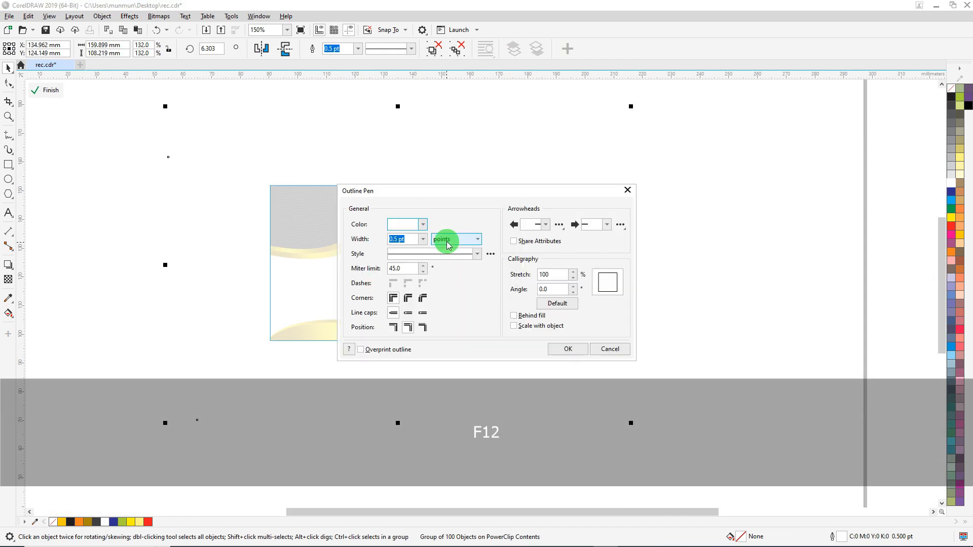
type(".")
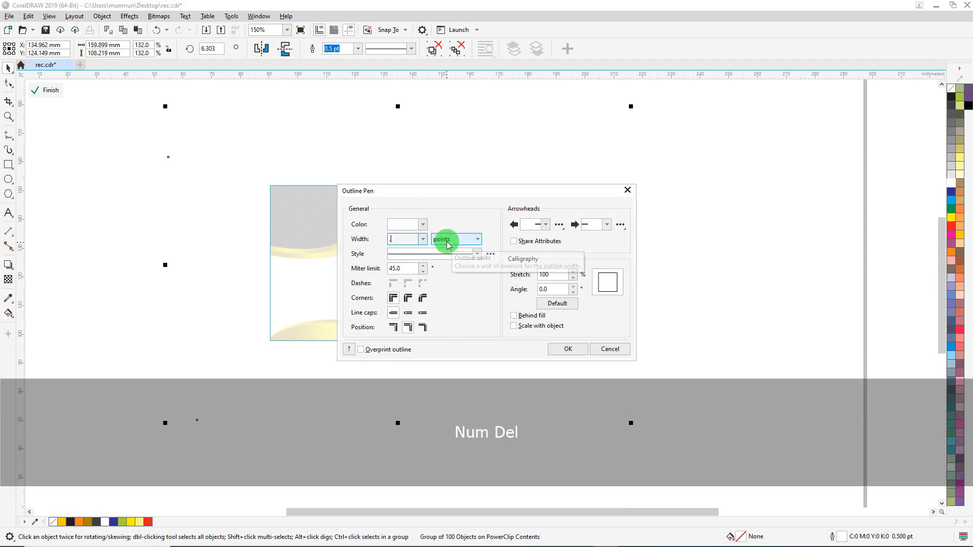
type("3")
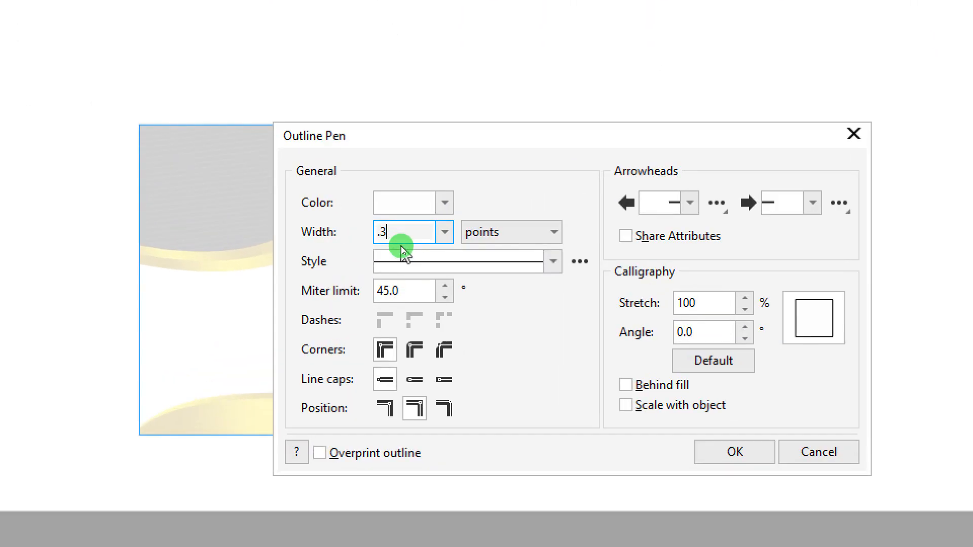
key("Return")
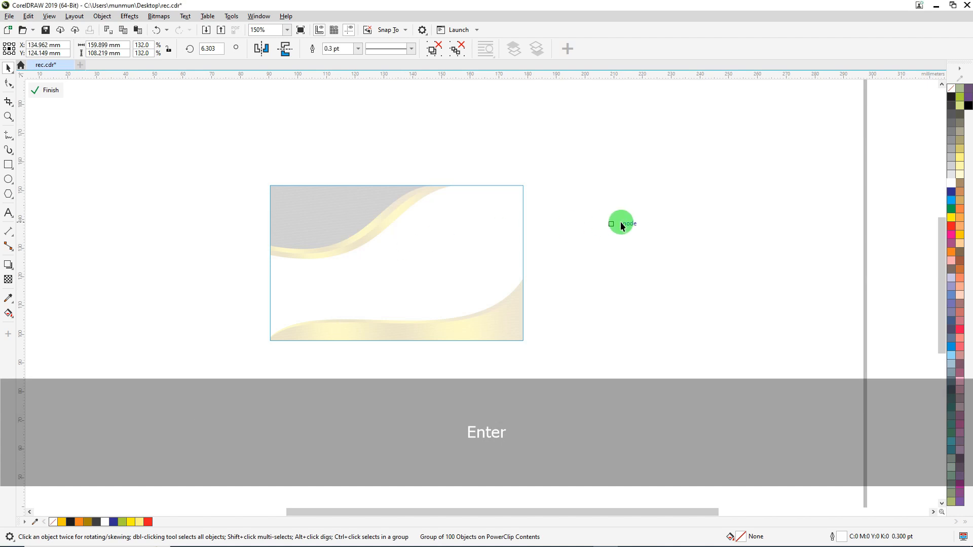
left_click(726, 208, "ctrl")
scroll(465, 251, "up", 4)
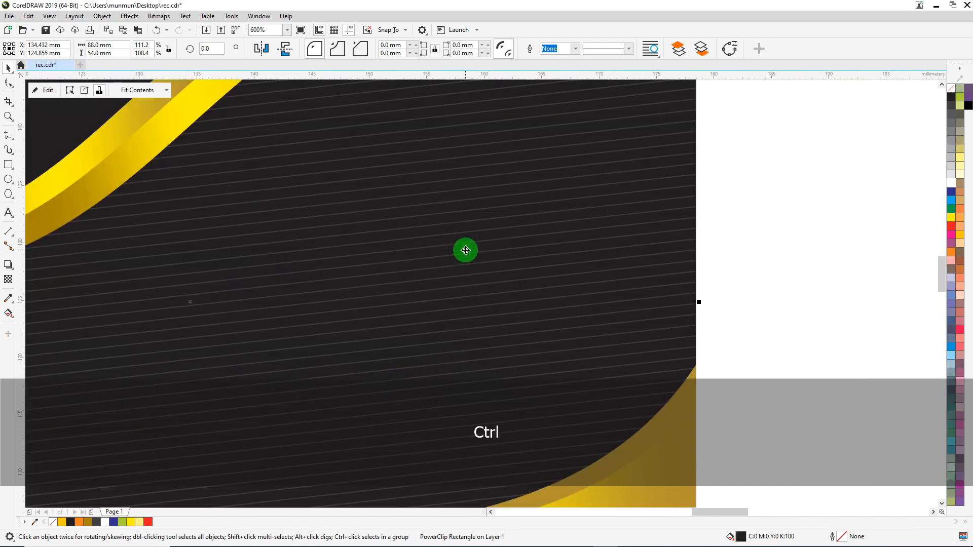
scroll(466, 250, "down", 4)
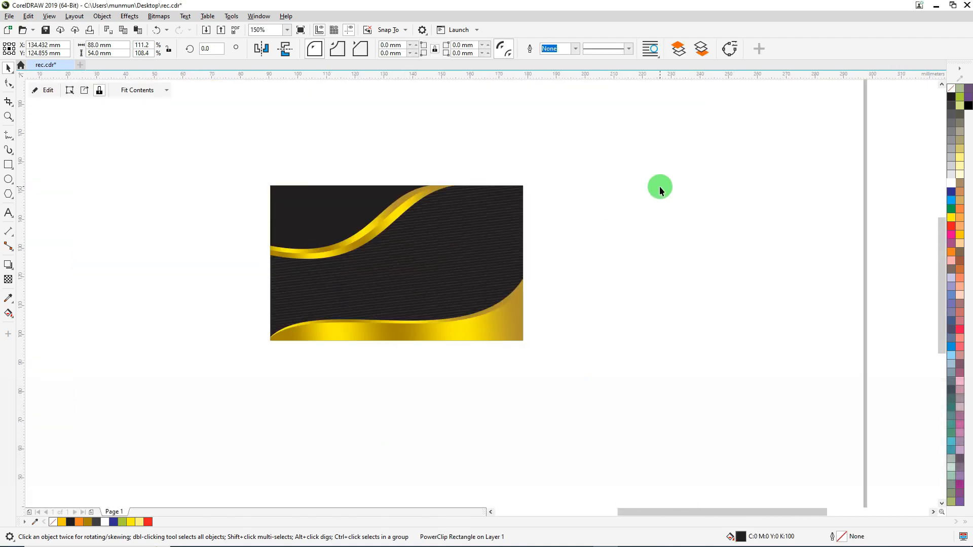
Select all the card's background objects and group them
left_click(660, 190)
left_click_drag(591, 377, 601, 384)
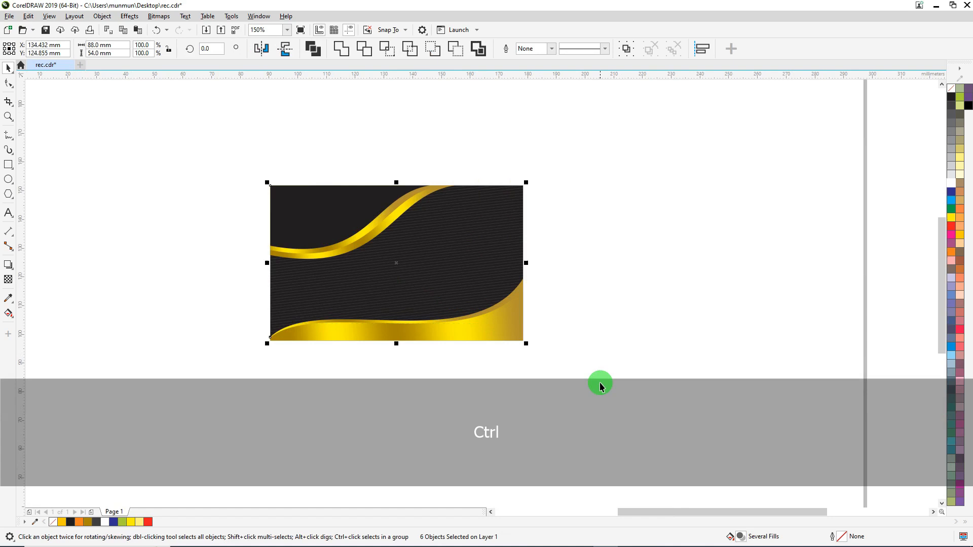
left_click(621, 265)
Move the logo and QR code together from outside the page to the card's left side
scroll(343, 174, "down", 5)
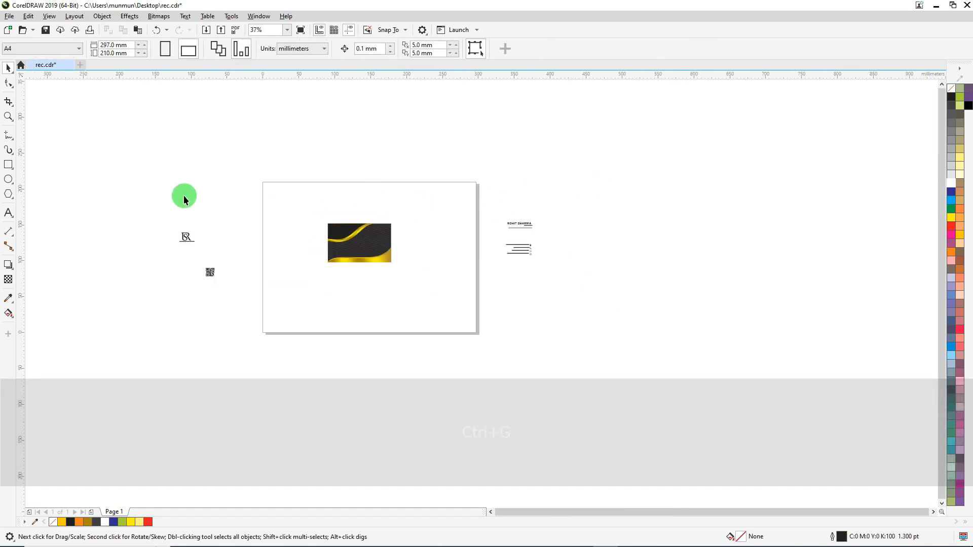
left_click_drag(184, 196, 250, 315)
left_click_drag(212, 259, 327, 259)
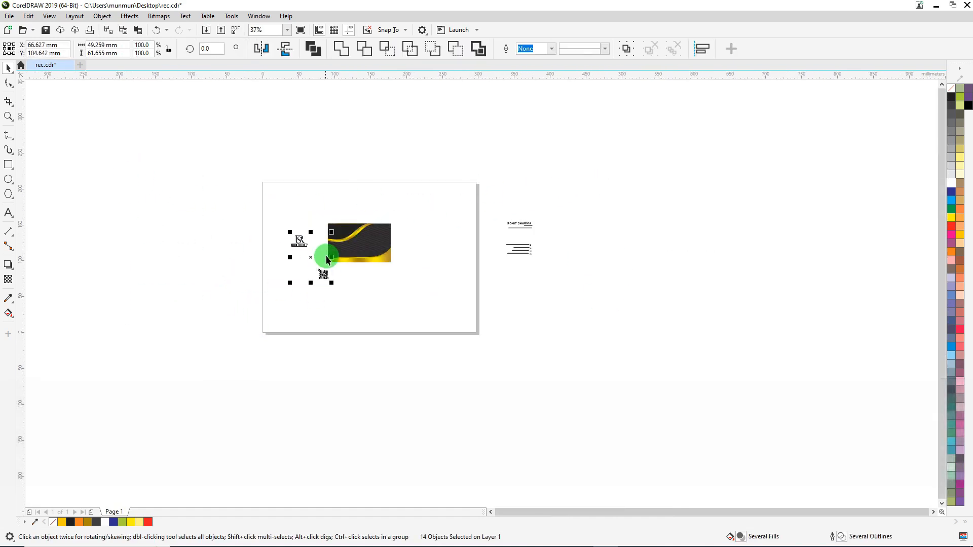
Place the logo and its text in the card's upper-left corner, bring them to the front, and fill them Deep Yellow
scroll(327, 259, "up", 5)
left_click_drag(109, 212, 384, 236)
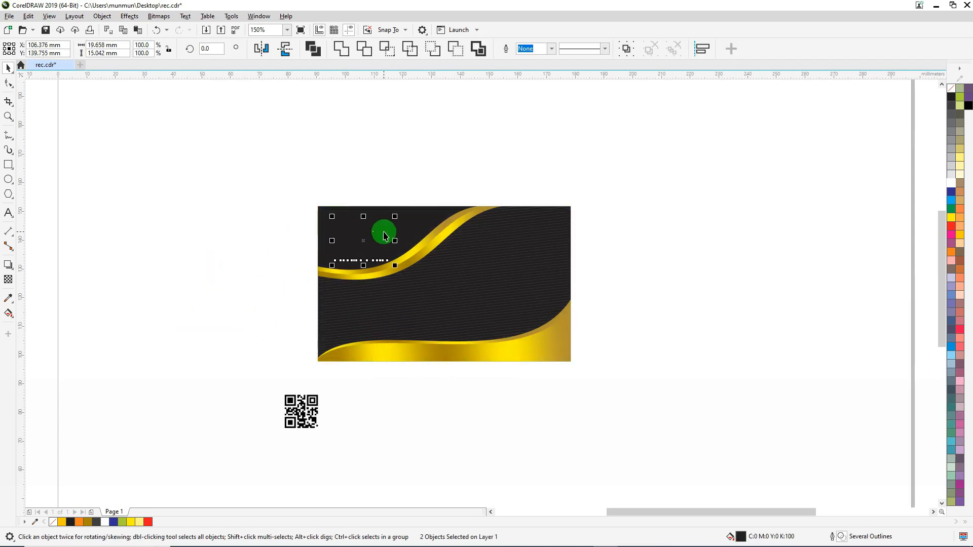
key("ctrl+Home")
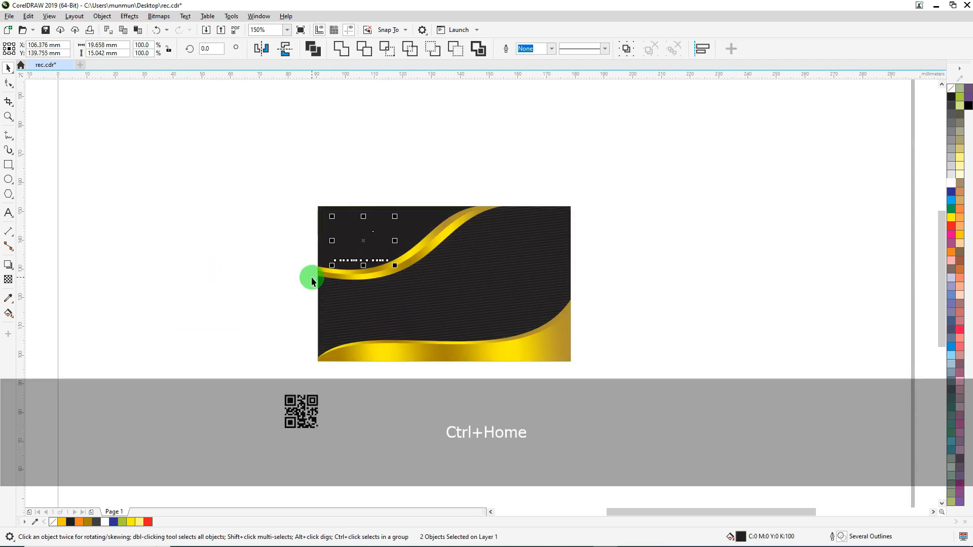
left_click(61, 523)
Nudge the logo and its text slightly up and shrink them from the centre to about 17.8 mm wide
scroll(378, 240, "up", 2)
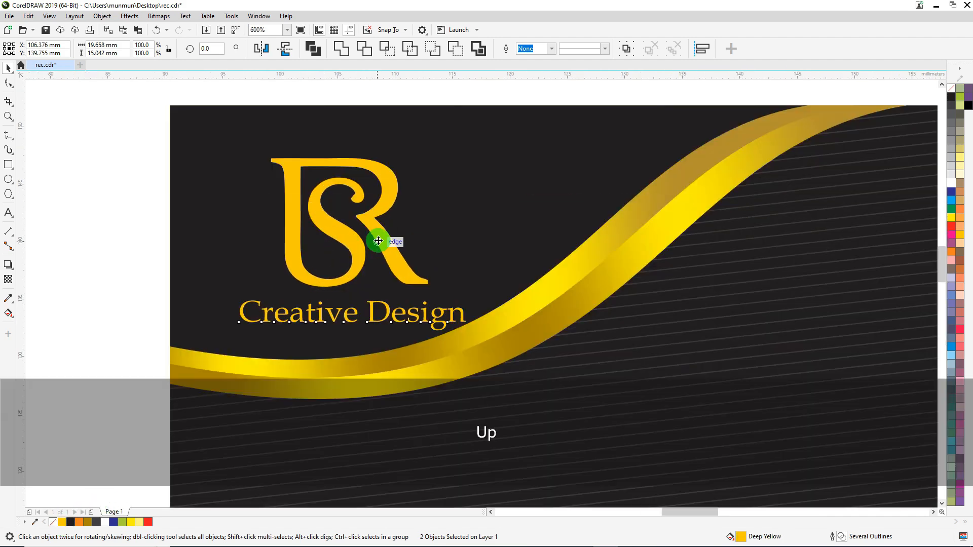
key("Up")
key("Up")
key("Up")
key("Up")
key("Up")
key("Up")
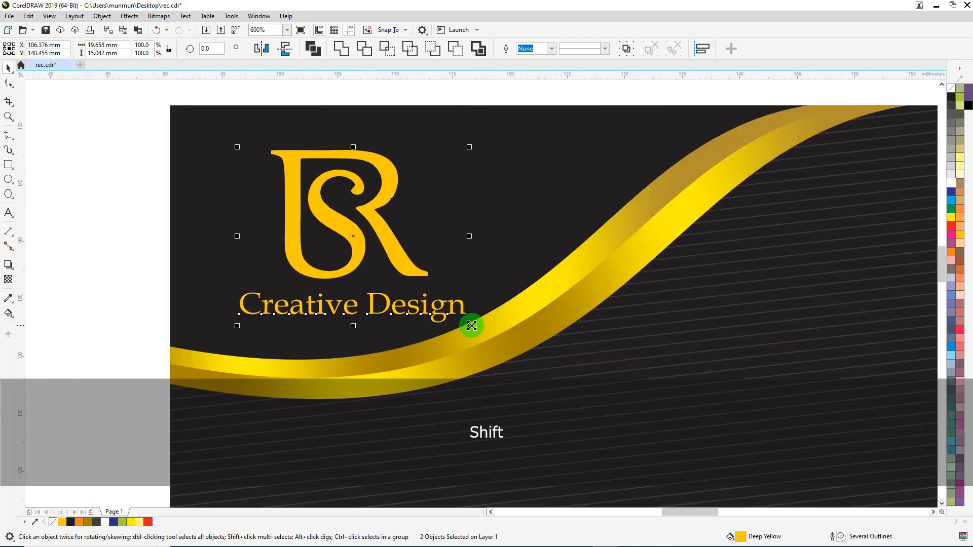
left_click_drag(472, 326, 439, 270)
scroll(406, 244, "down", 2)
Fine-tune the logo's position within the dark upper-left corner, centred at about X 105.7 mm, Y 141.5 mm
key("Left")
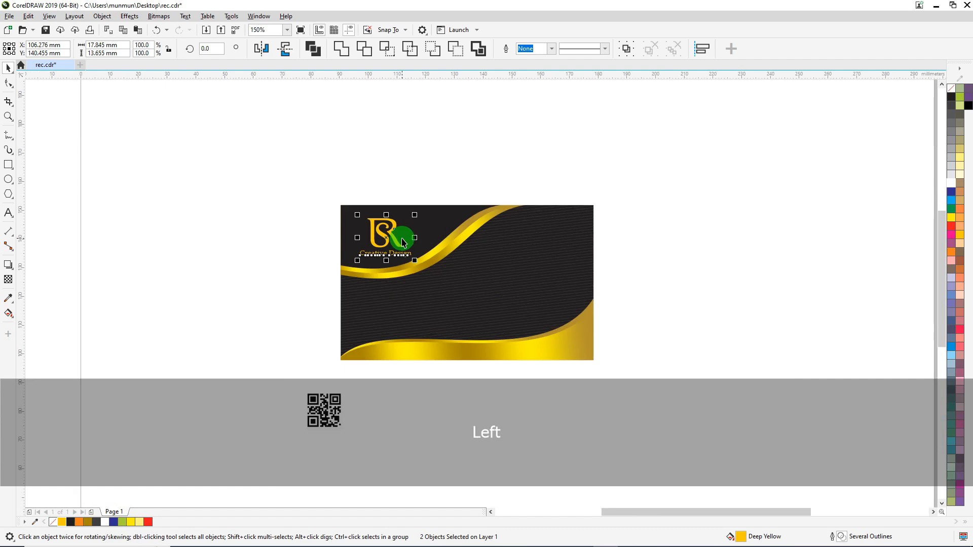
key("Left")
key("Left")
key("Left")
key("Left")
key("Left")
key("Left")
key("Left")
key("Left")
key("Left")
key("Left")
key("Left")
key("Left")
key("Left")
scroll(392, 233, "up", 1)
key("Up")
key("Up")
key("Up")
key("Up")
key("Up")
key("Up")
key("Up")
key("Up")
key("Up")
key("Up")
key("Up")
key("Up")
key("Up")
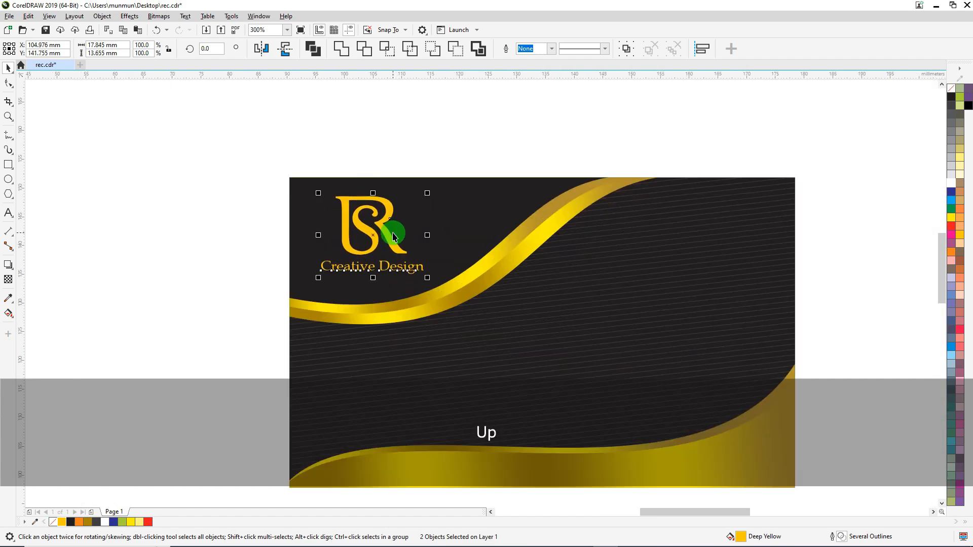
key("Right")
key("Right")
key("Right")
key("Right")
key("Right")
key("Right")
key("Right")
key("Down")
key("Down")
key("Down")
scroll(341, 225, "down", 1)
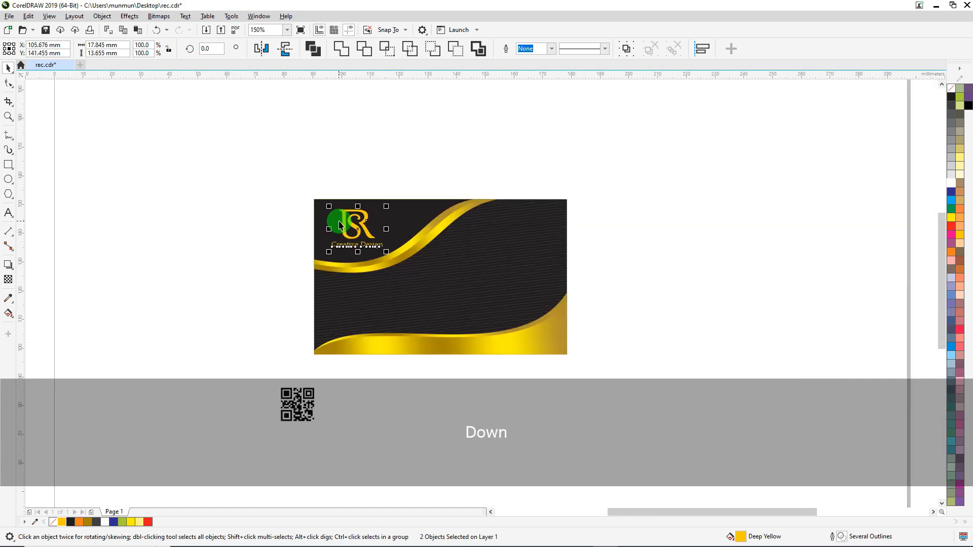
Move the QR code onto the card below the logo and bring it to the front
scroll(333, 281, "down", 1)
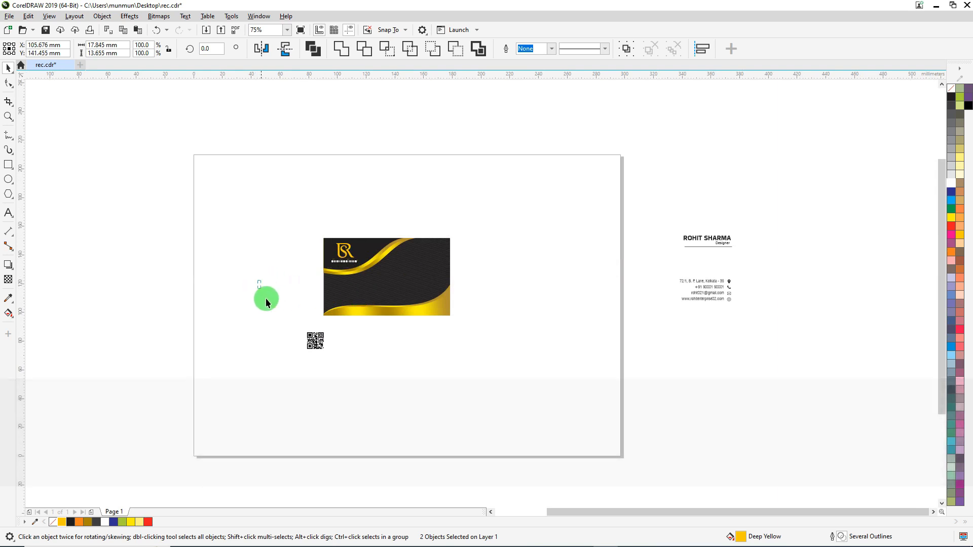
left_click_drag(332, 358, 358, 297)
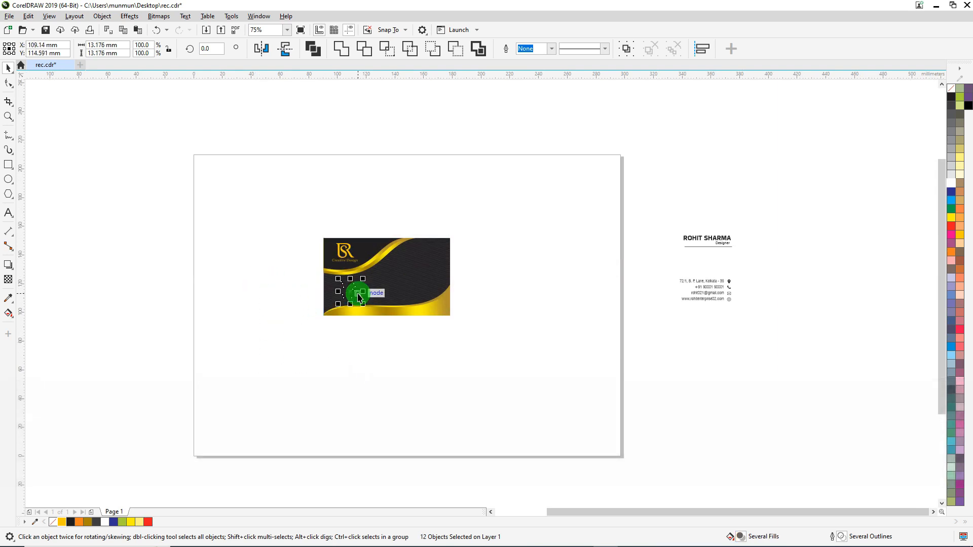
scroll(358, 297, "up", 2)
key("ctrl+Home")
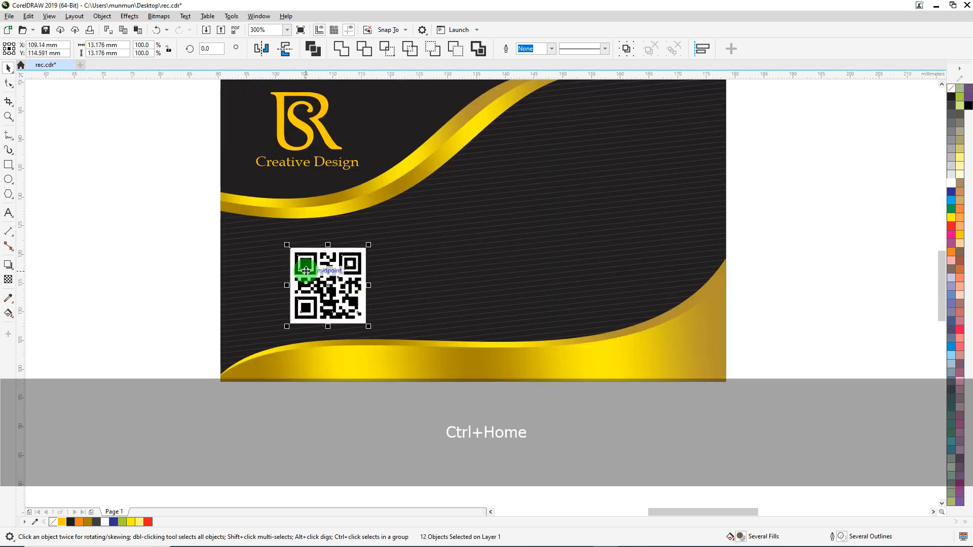
left_click_drag(311, 266, 303, 263)
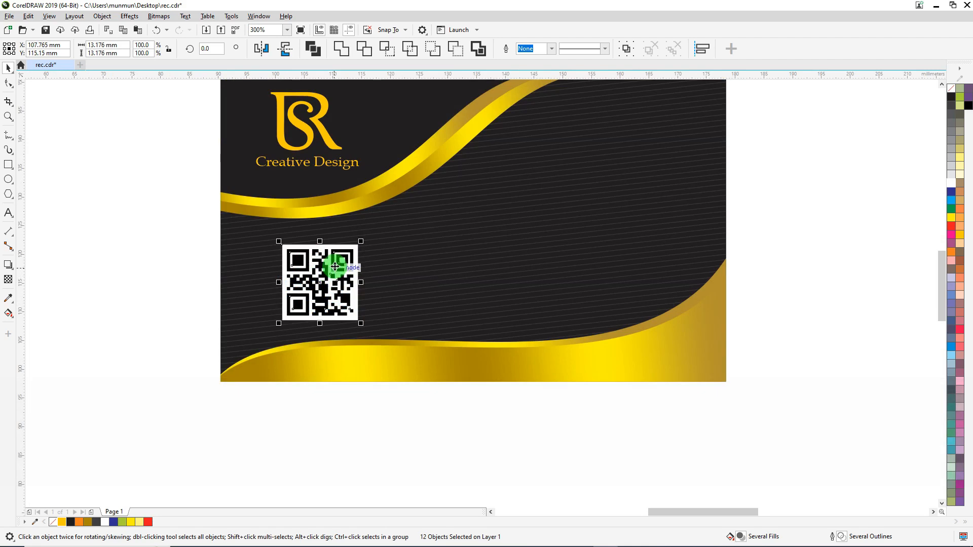
Enlarge the QR code from its centre to about 14.1 mm square and nudge it slightly up and left
scroll(335, 267, "up", 1)
key("shift")
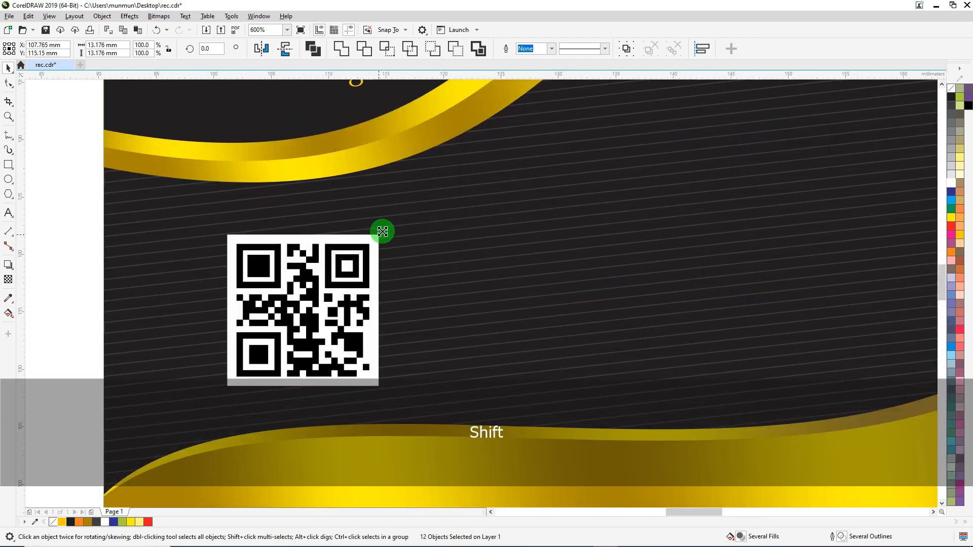
left_click_drag(382, 232, 389, 224)
scroll(297, 226, "down", 1)
key("Up")
key("Left")
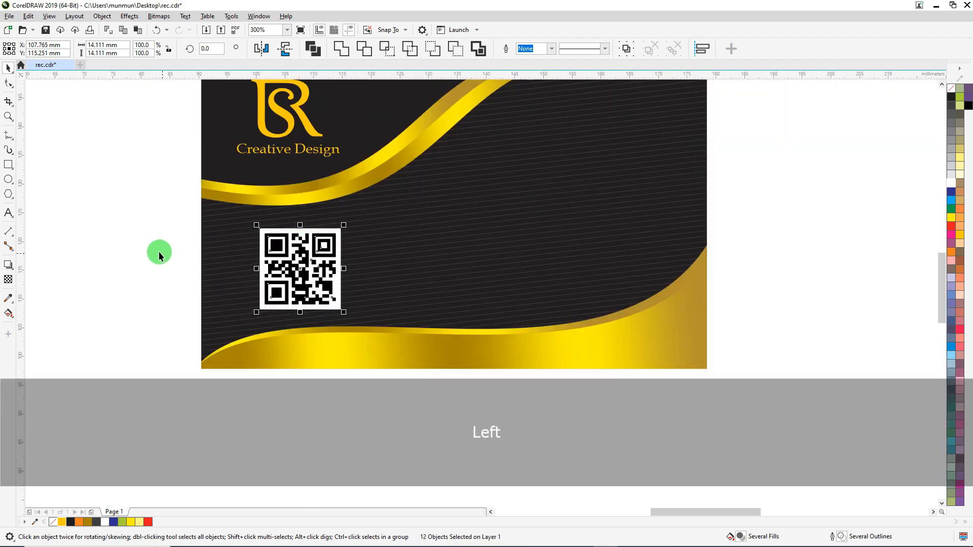
Give the white background square of the QR code a deep yellow outline
left_click(302, 230, "ctrl")
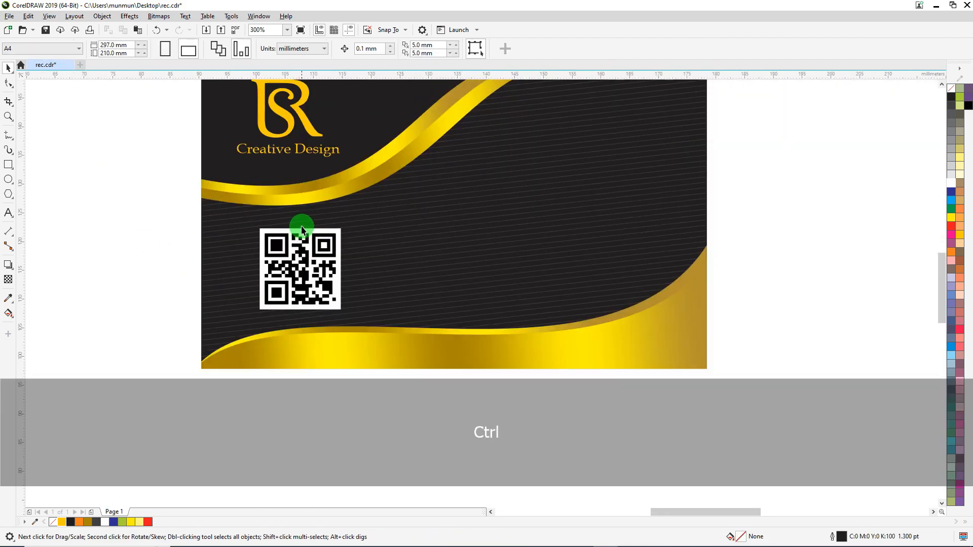
left_click(261, 234, "ctrl")
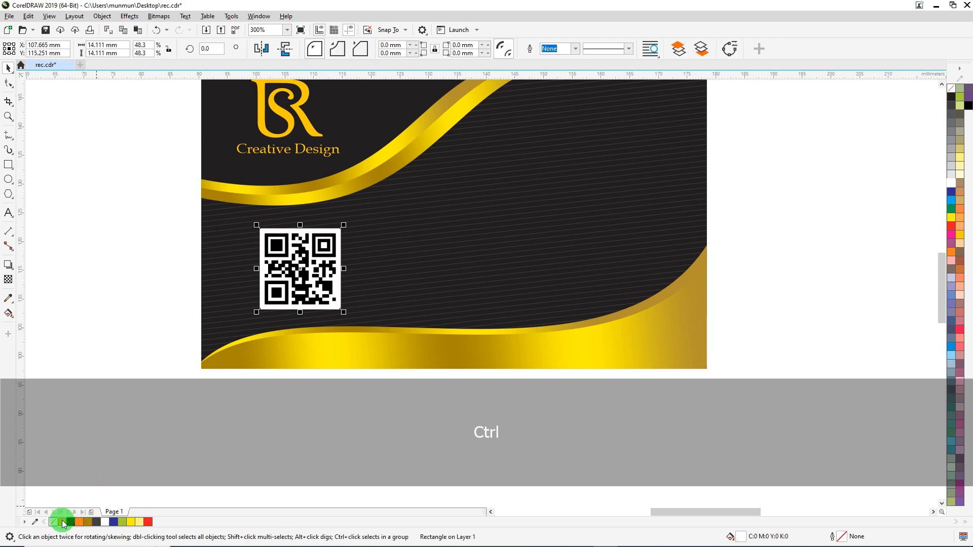
right_click(62, 522)
left_click(129, 251)
Nudge the whole QR code slightly left and up, centred at about X 107.4 mm, Y 115.4 mm
left_click_drag(121, 210, 223, 246)
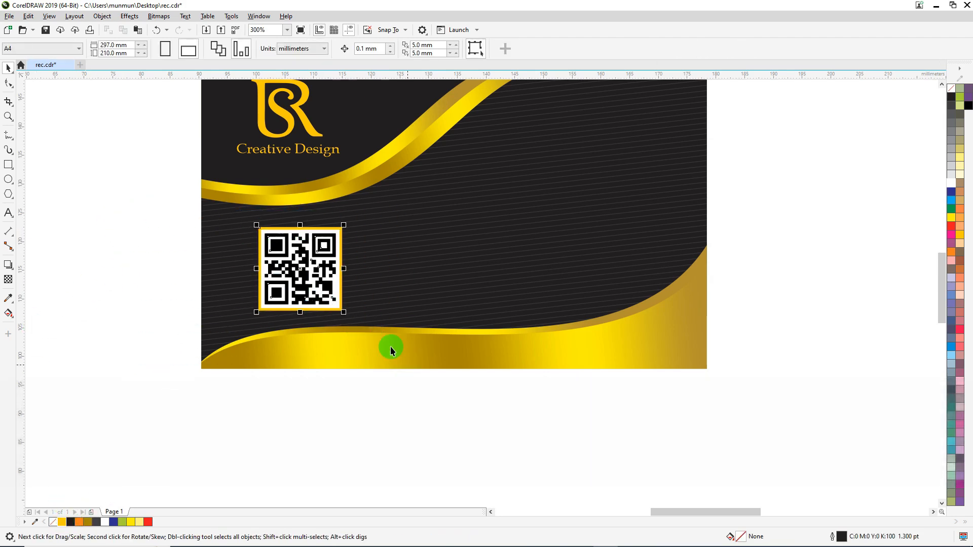
scroll(295, 262, "up", 3)
key("Left")
key("Left")
key("Up")
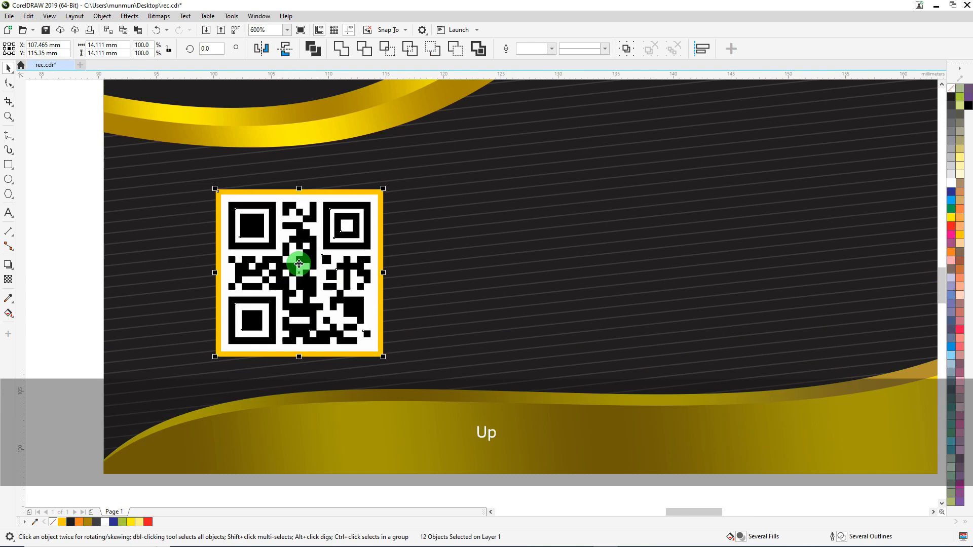
key("Left")
Move the name block and contact details from outside the page to just beside the card's right edge
scroll(302, 278, "down", 5)
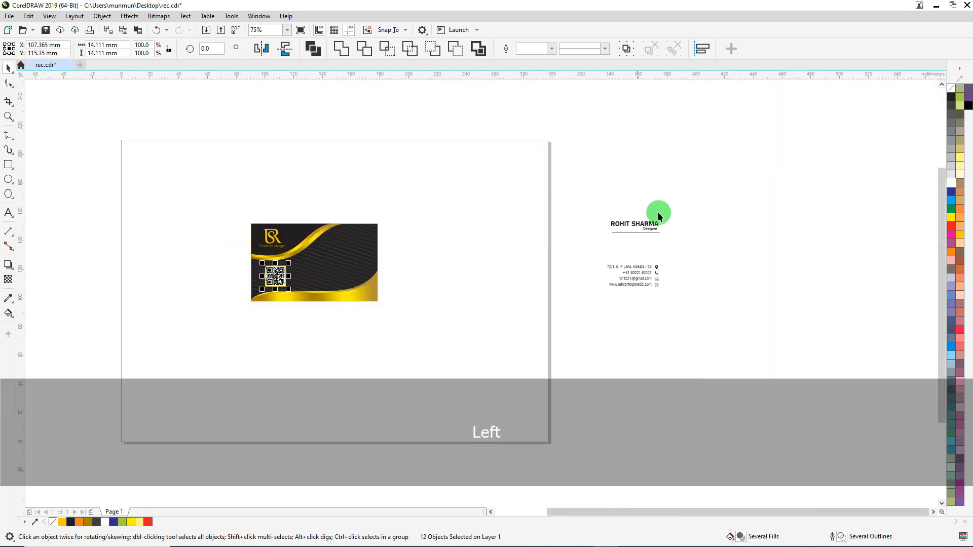
left_click_drag(753, 174, 540, 311)
left_click_drag(630, 276, 421, 286)
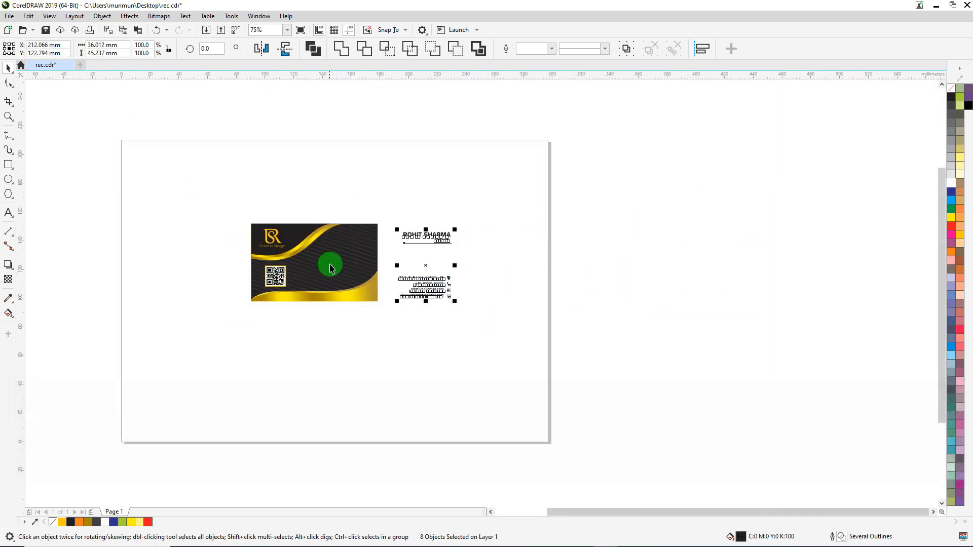
scroll(330, 264, "up", 1)
left_click(612, 269)
Place the name, job title and line on the card's upper right, bring them to the front and fill them deep yellow
left_click_drag(660, 181, 459, 245)
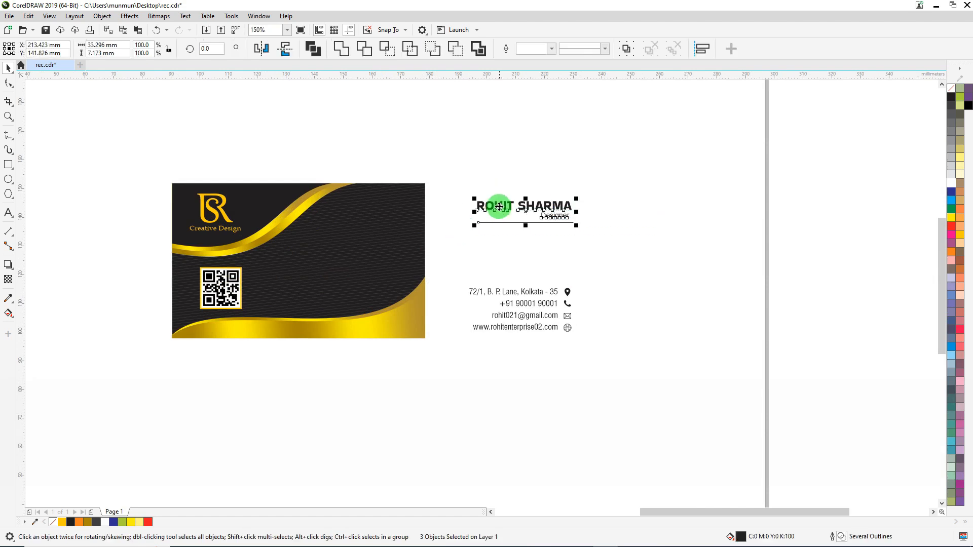
left_click_drag(499, 207, 337, 217)
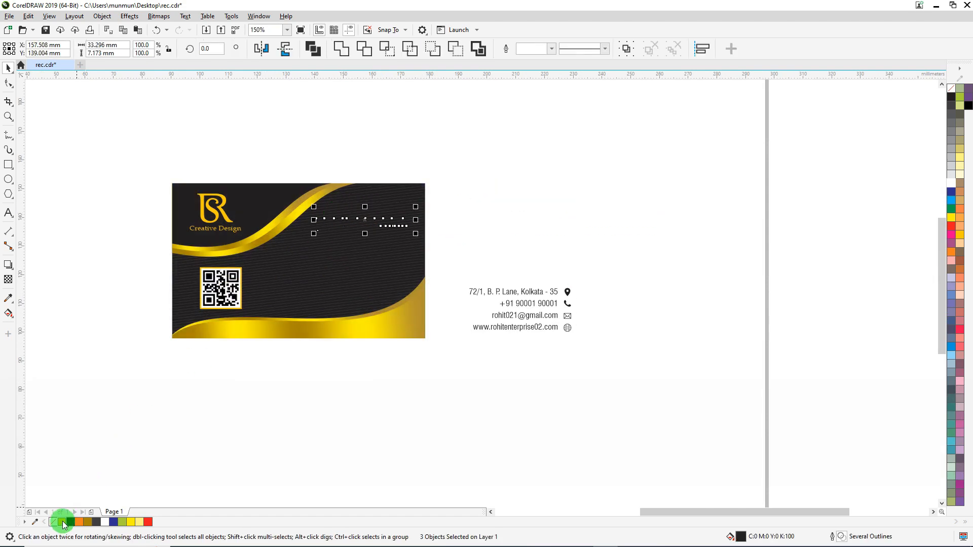
key("ctrl+Home")
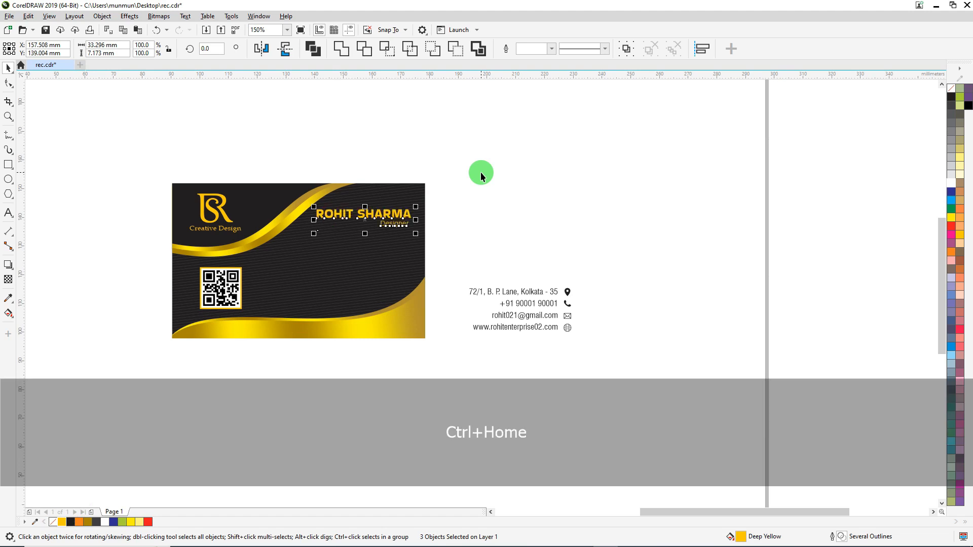
left_click(533, 179)
Colour the outline of the line under the job title deep yellow
scroll(402, 232, "up", 2)
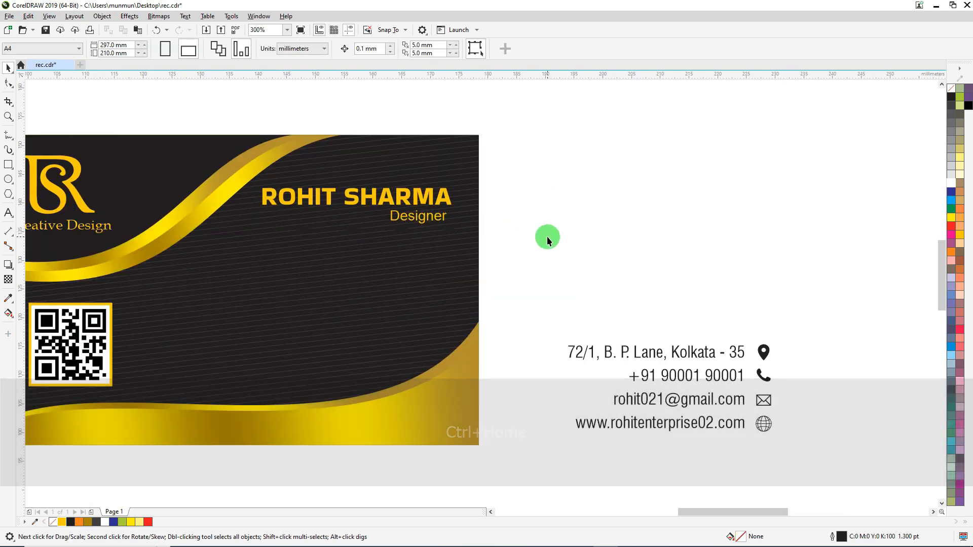
left_click_drag(546, 236, 221, 259)
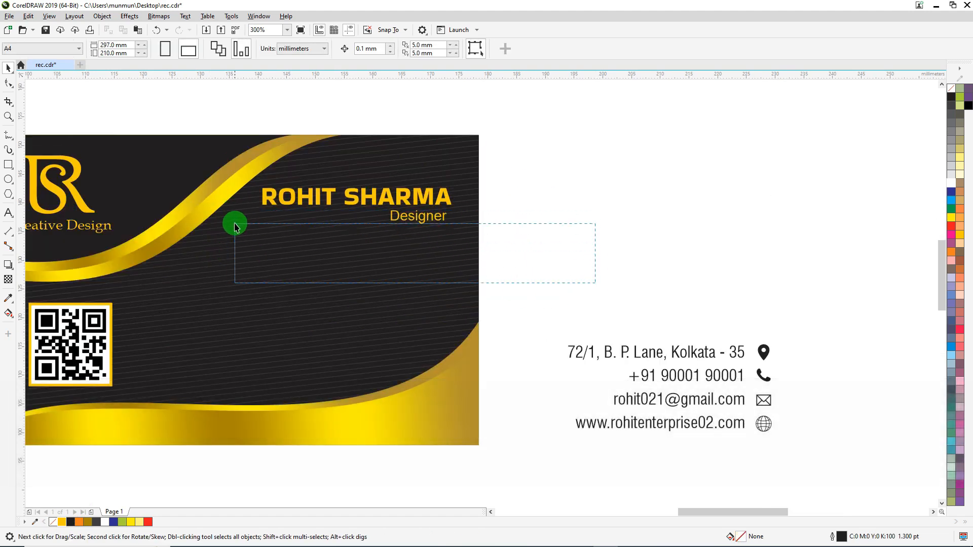
left_click_drag(235, 226, 234, 227)
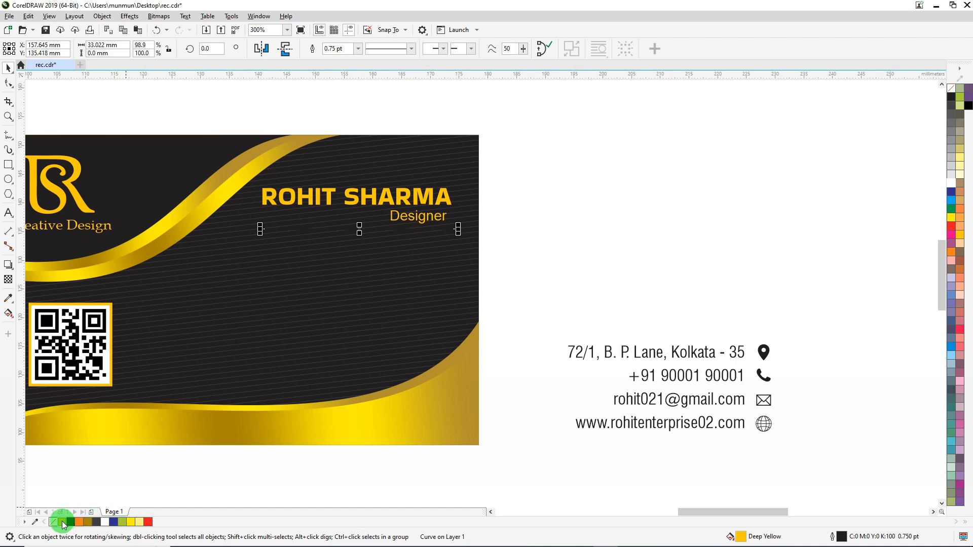
right_click(62, 522)
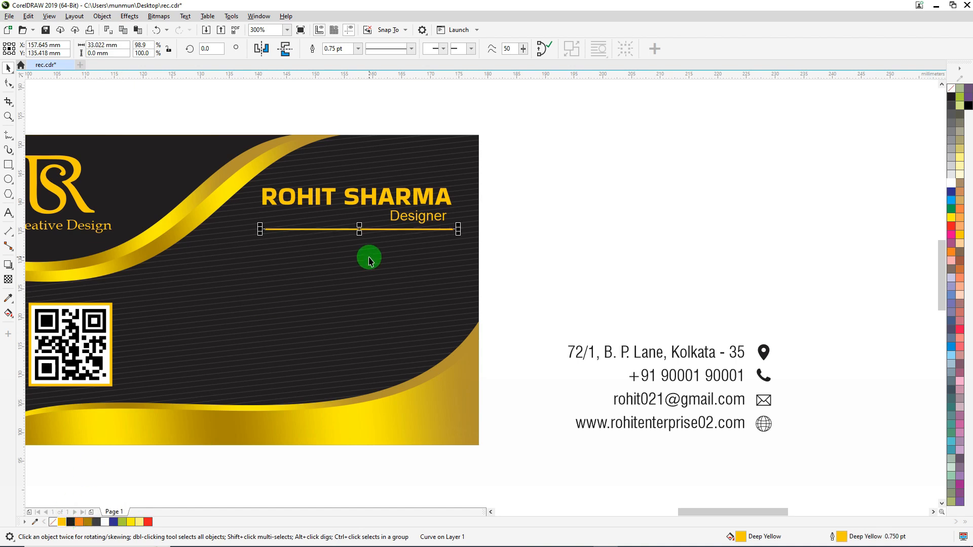
Fill the job title "Designer" with white
left_click(406, 219, "ctrl")
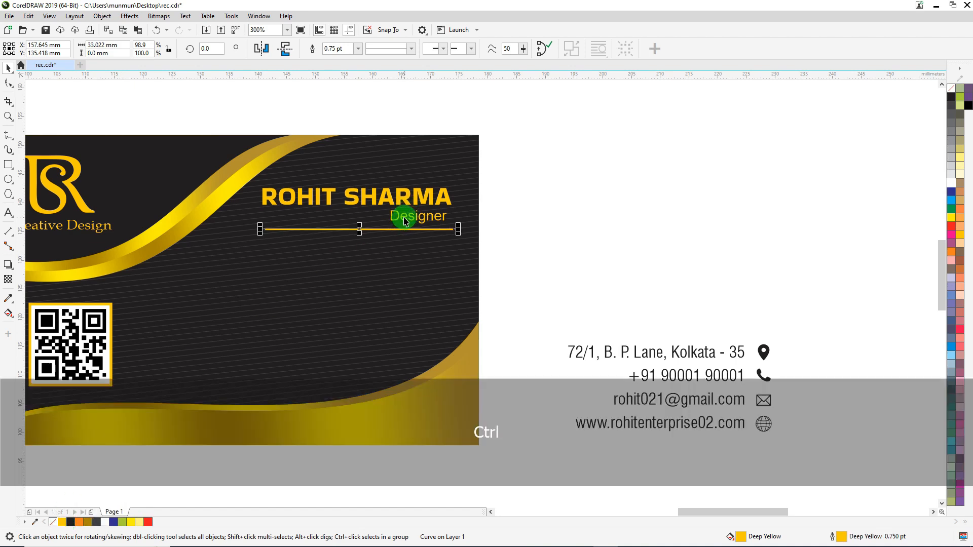
left_click(953, 180)
left_click(689, 180)
Recolour only the surname in the name text white, keeping the first name deep yellow
scroll(384, 190, "up", 2)
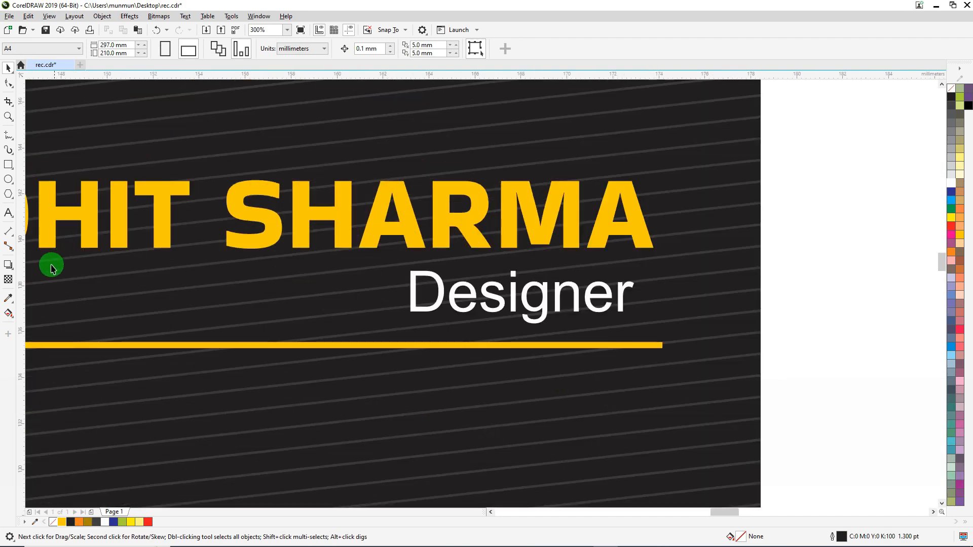
left_click(8, 213)
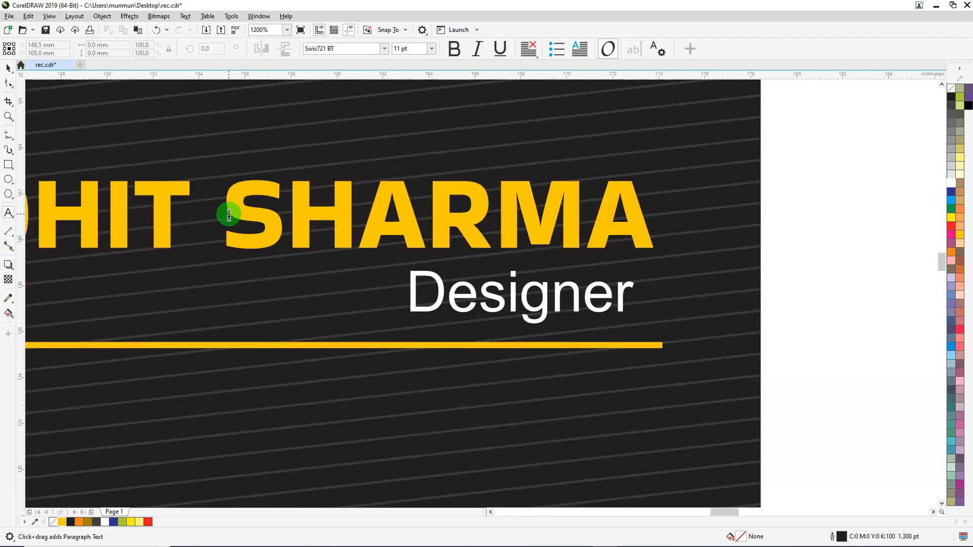
double_click(626, 231)
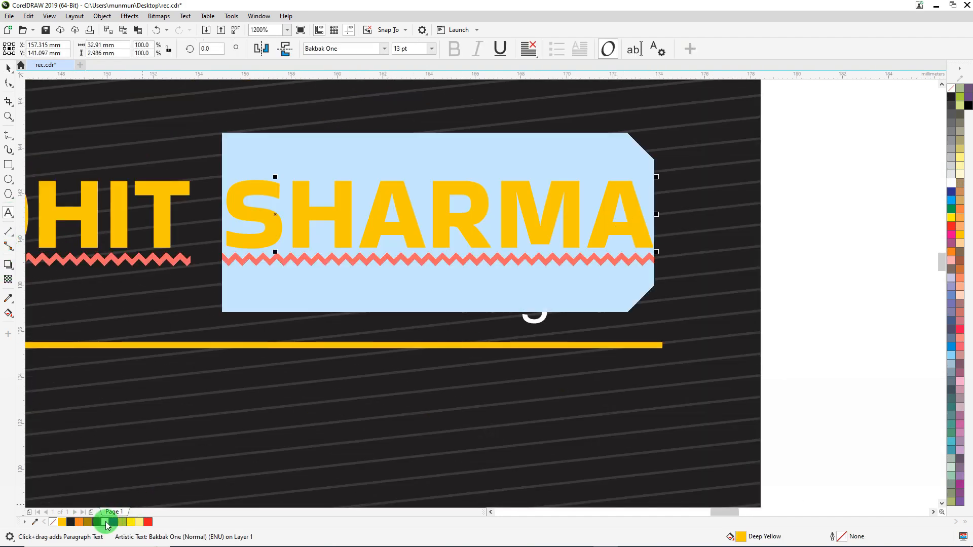
left_click(107, 522)
left_click(5, 68)
key("F3")
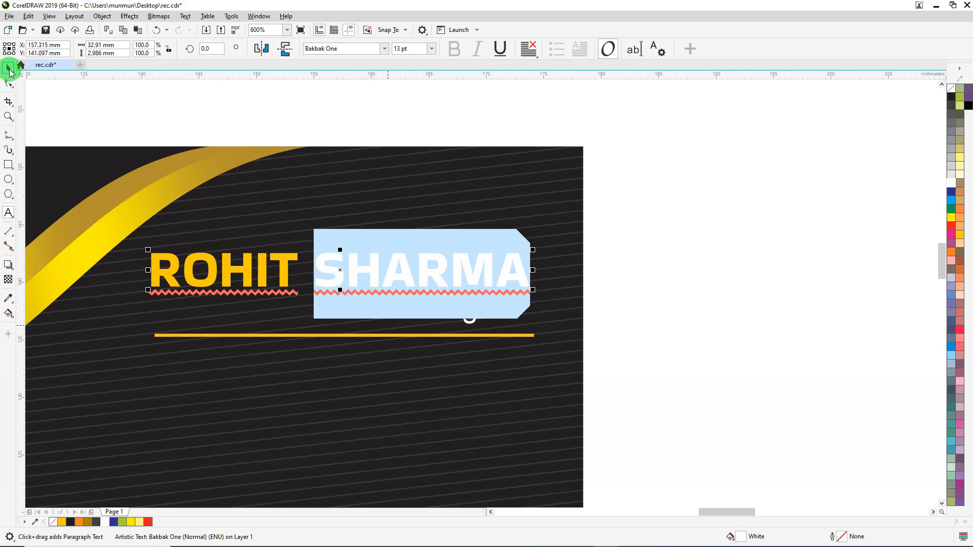
left_click(9, 71)
left_click(642, 240)
scroll(638, 264, "down", 2)
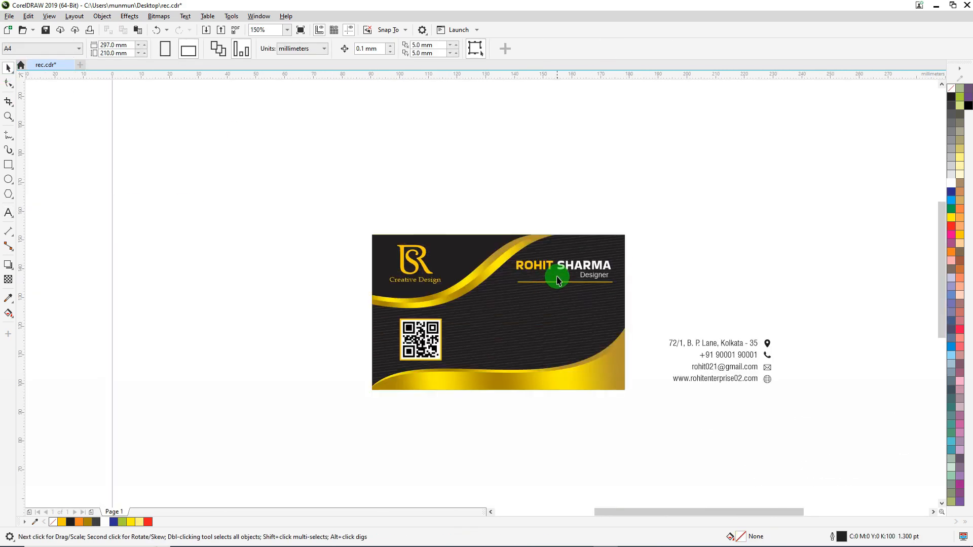
scroll(557, 280, "up", 1)
left_click(537, 288)
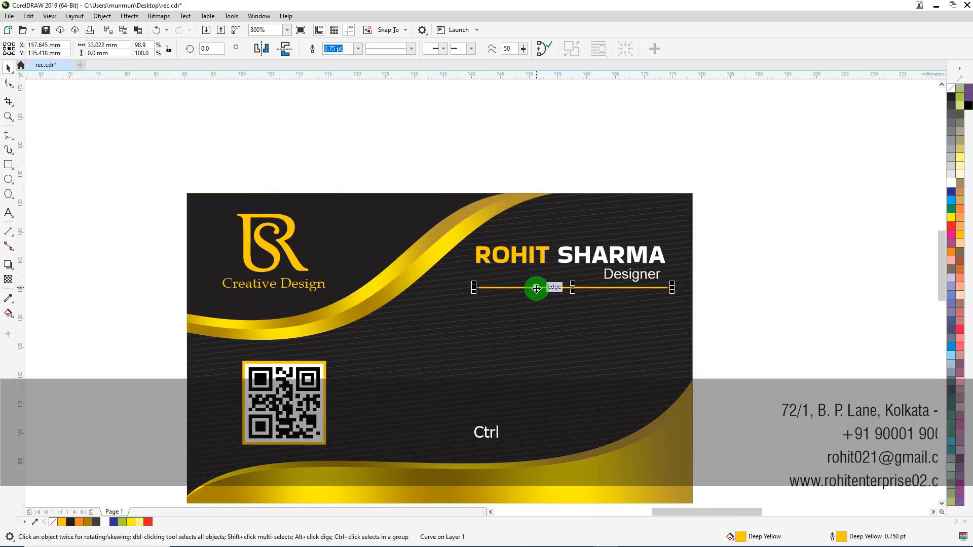
key("F12")
key("Escape")
left_click(765, 220)
Place the contact details and their icons on the card below the line, in front of the background, and fill them white
scroll(542, 199, "down", 1)
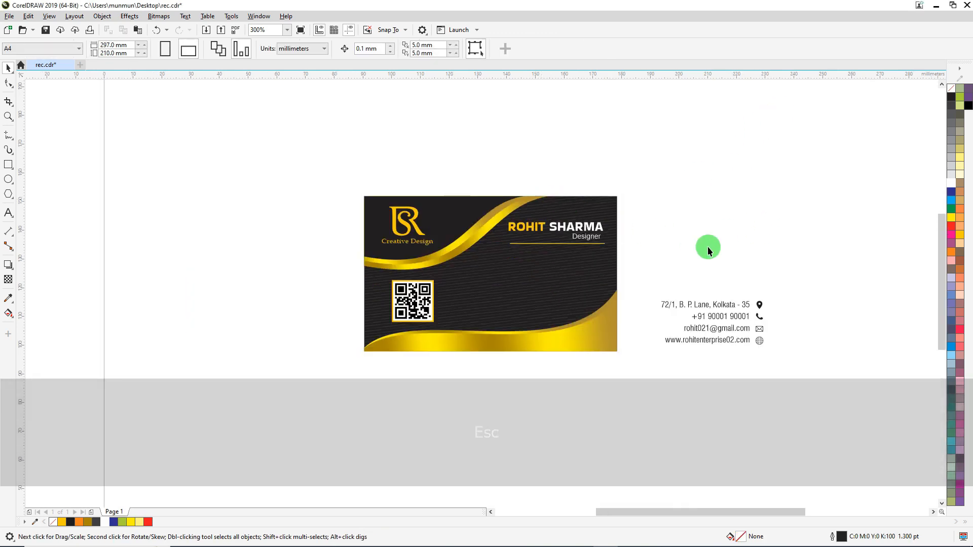
left_click_drag(863, 274, 640, 364)
left_click_drag(688, 340, 560, 289)
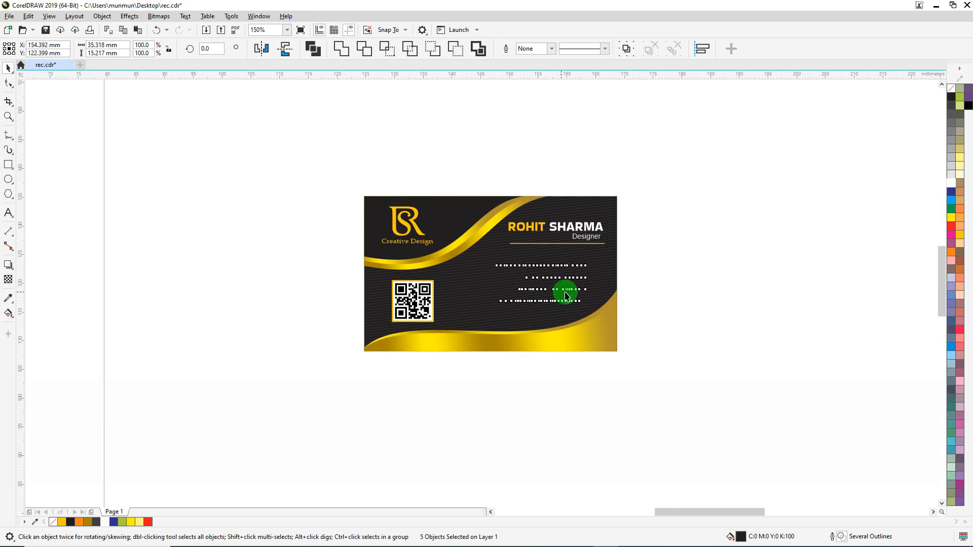
scroll(582, 289, "up", 1)
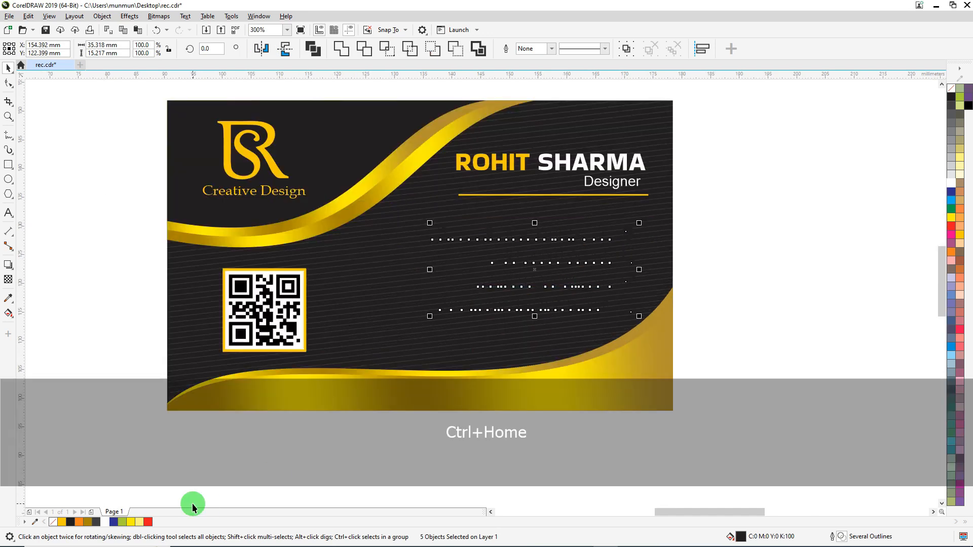
left_click(952, 184)
key("Down")
left_click(747, 207)
Fill the four contact icons with deep yellow
left_click_drag(743, 196, 624, 319)
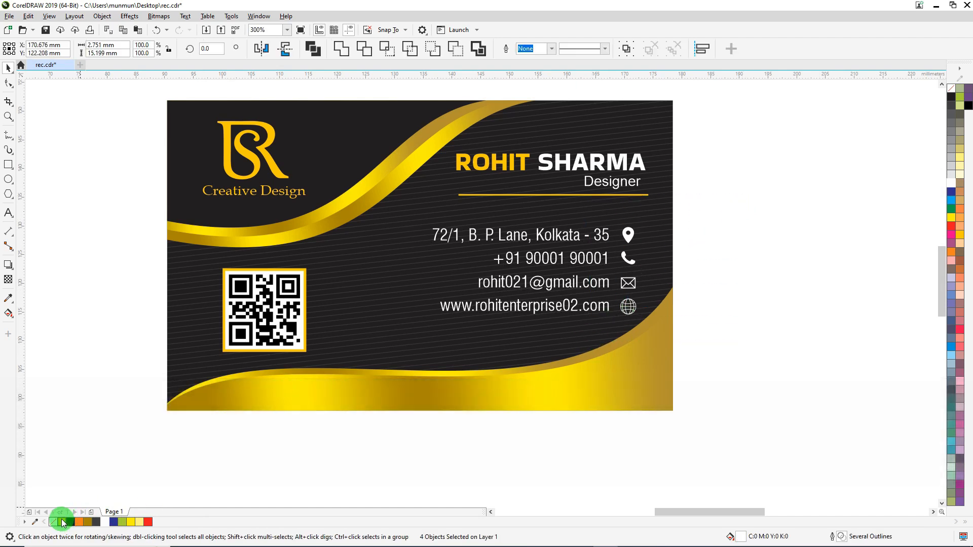
left_click(63, 522)
left_click(784, 242)
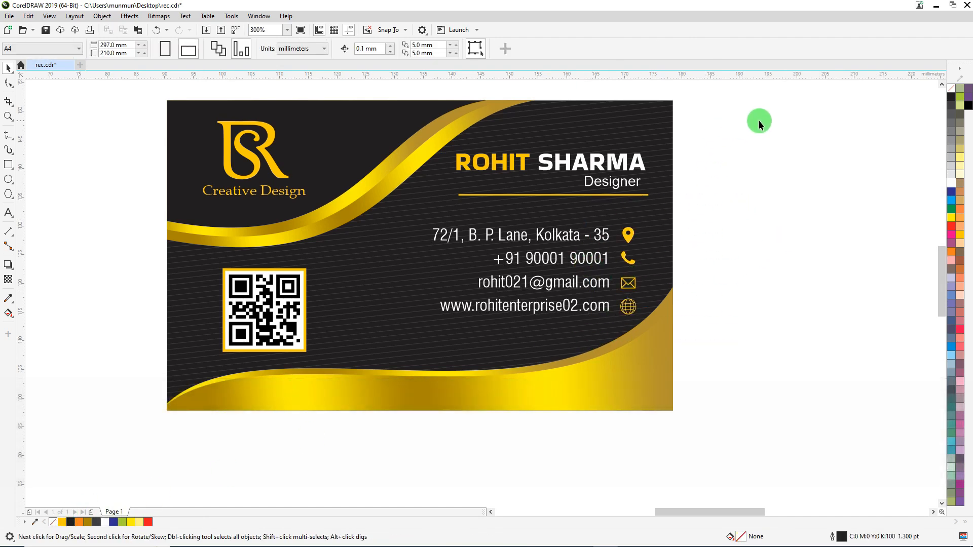
Nudge the name, job title and line slightly left to line up with the contact icons
left_click_drag(473, 192, 406, 210)
key("Left")
key("Left")
key("Left")
key("Left")
key("Left")
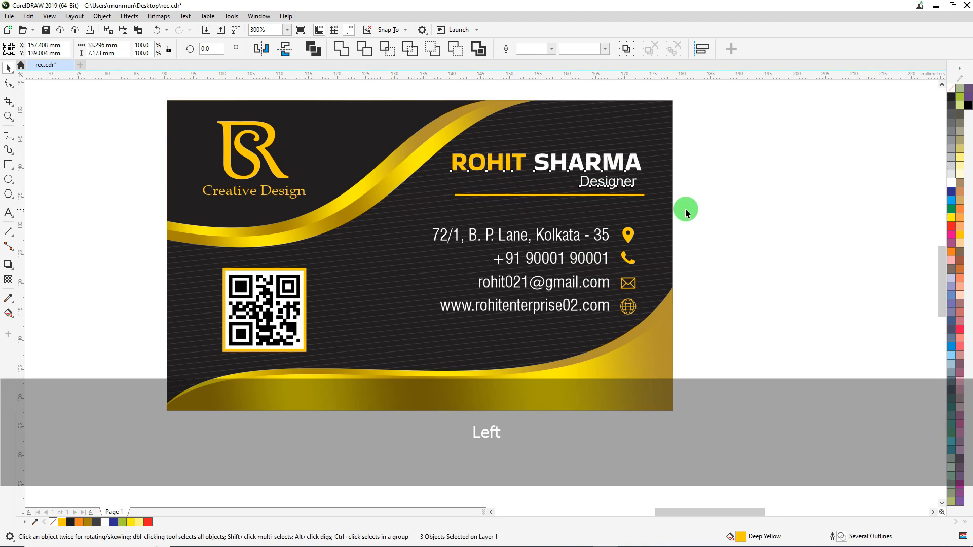
left_click(808, 205)
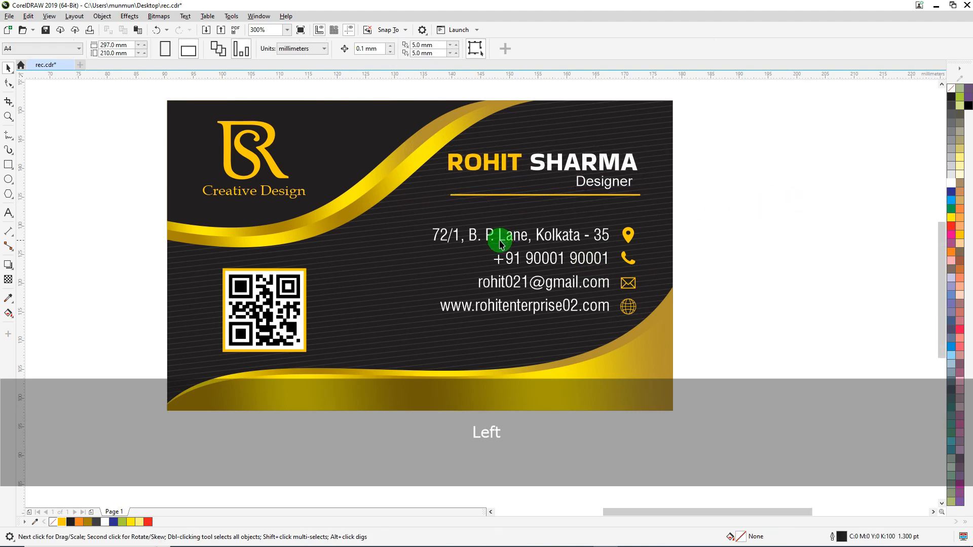
Nudge the contact details and icons down together to about Y 121.2 mm
scroll(500, 241, "down", 1)
scroll(585, 276, "up", 1)
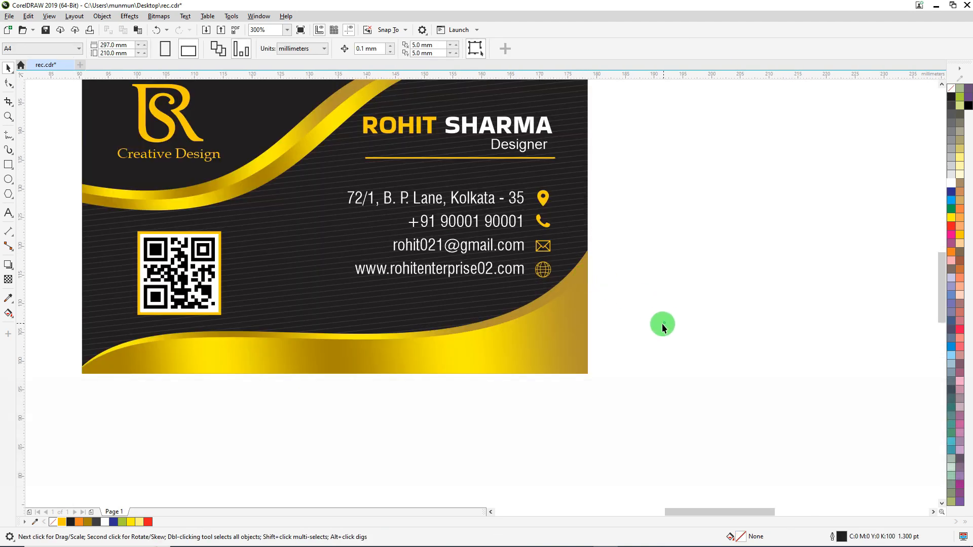
left_click_drag(666, 322, 345, 189)
key("Down")
key("Down")
key("Down")
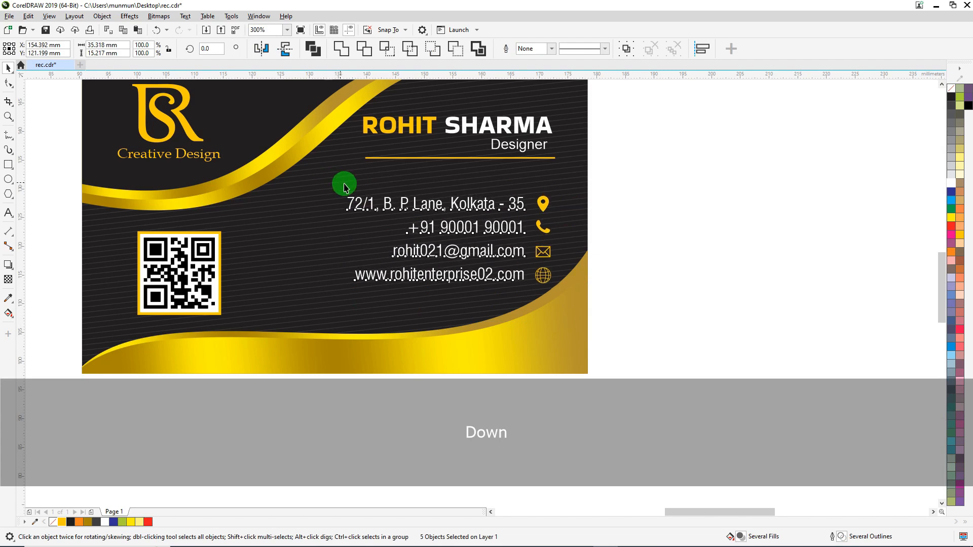
left_click(601, 176)
Shrink the logo and its text slightly from the centre
scroll(511, 271, "down", 1)
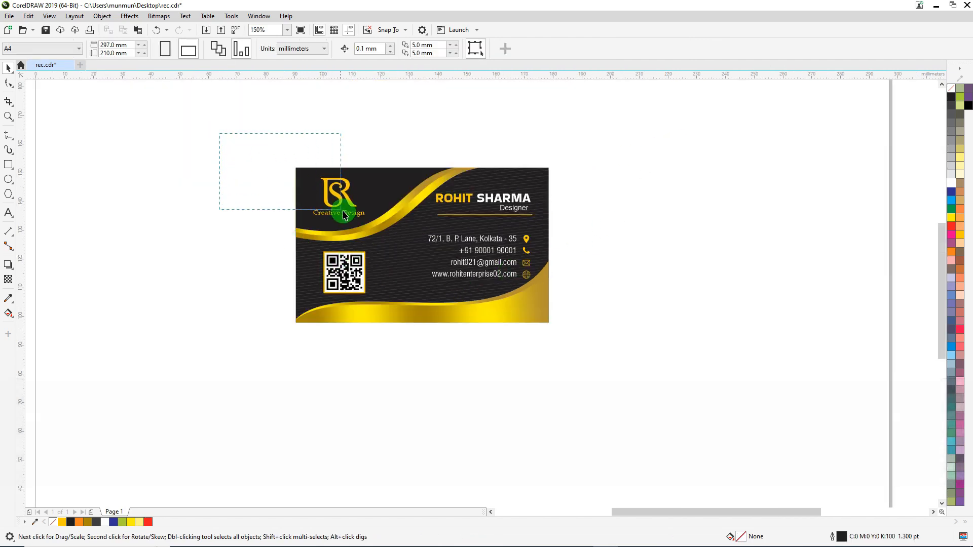
left_click_drag(343, 211, 386, 236)
scroll(318, 173, "up", 1)
left_click_drag(417, 179, 416, 181)
left_click(178, 201)
Zoom in on the whole business card to review the design
scroll(225, 194, "down", 1)
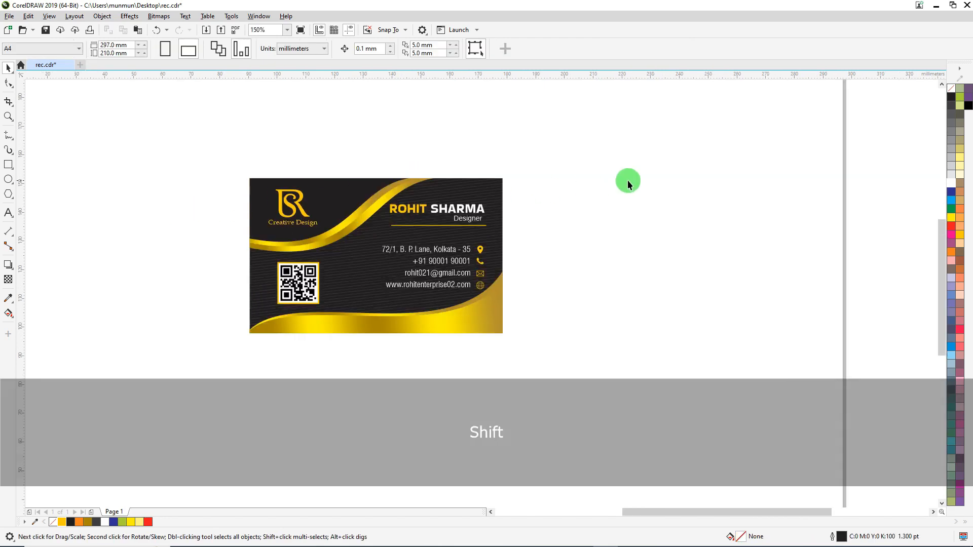
left_click(9, 116)
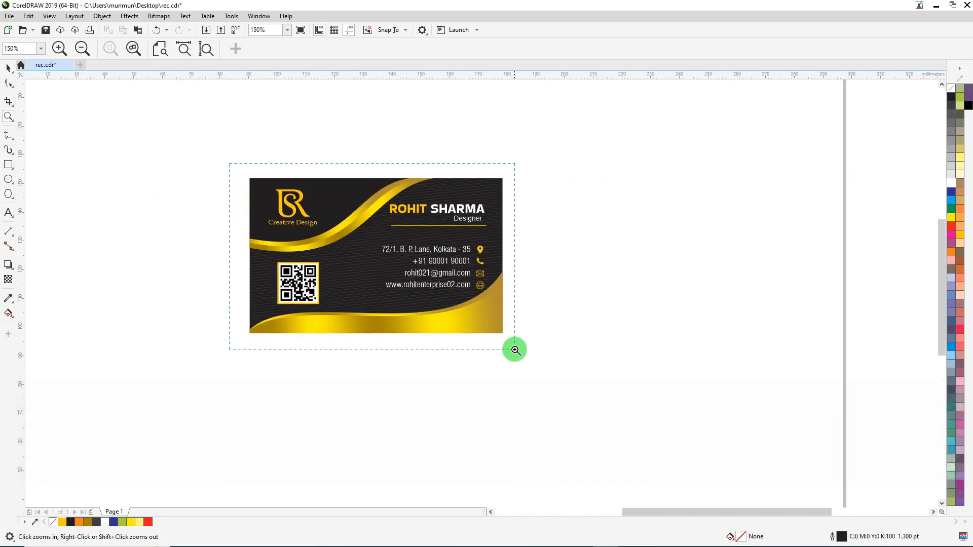